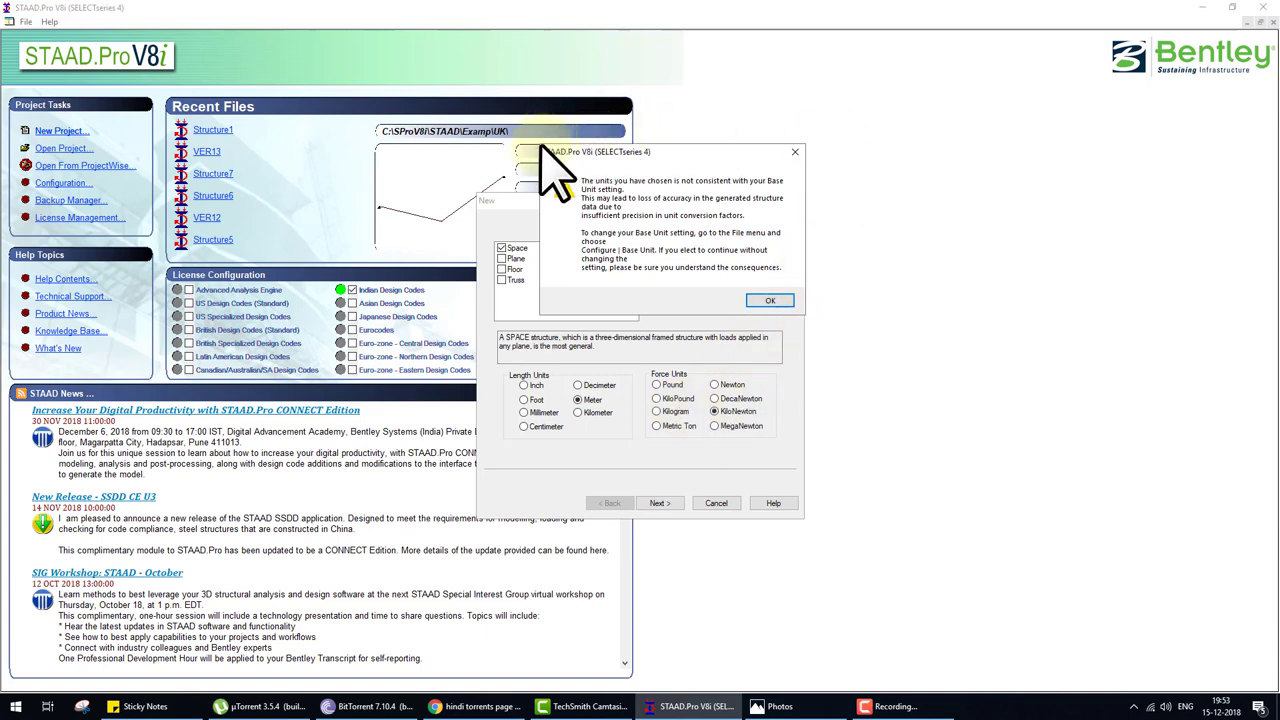
Finish the new structure setup in metre and kilonewton units with Add Beam as the starting option, and check the reference beam picture.
click(770, 301)
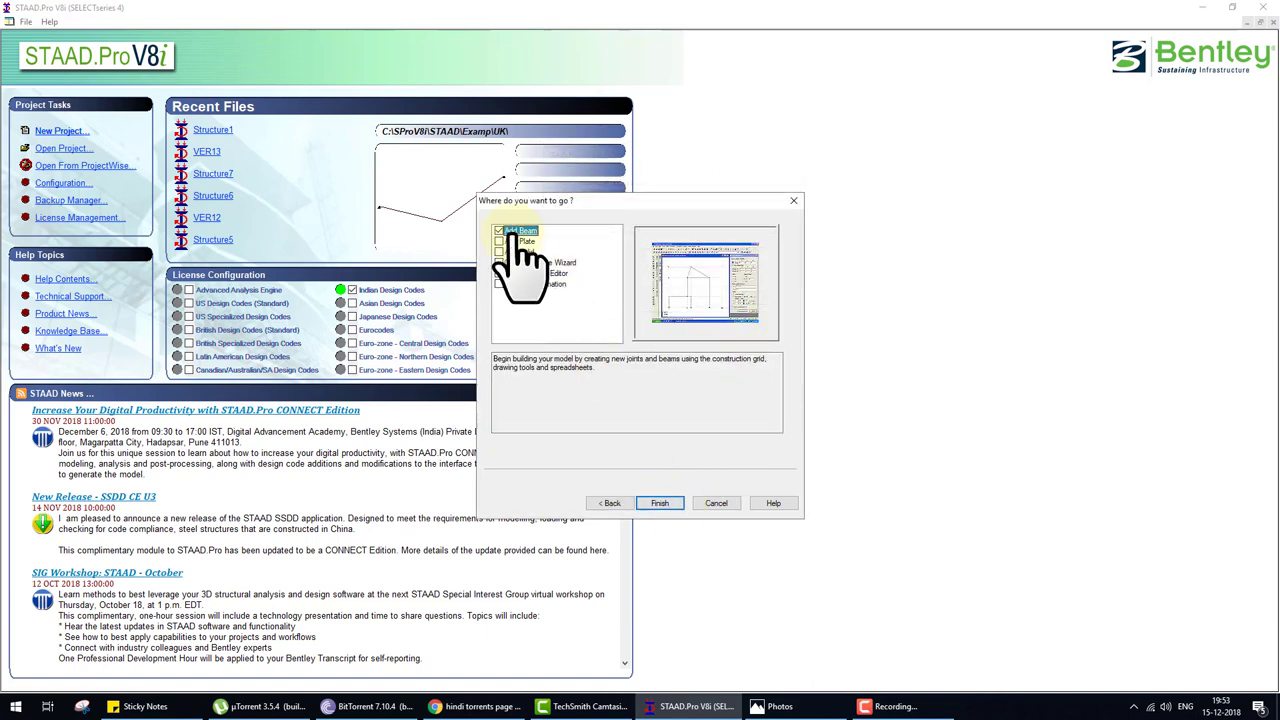
click(660, 503)
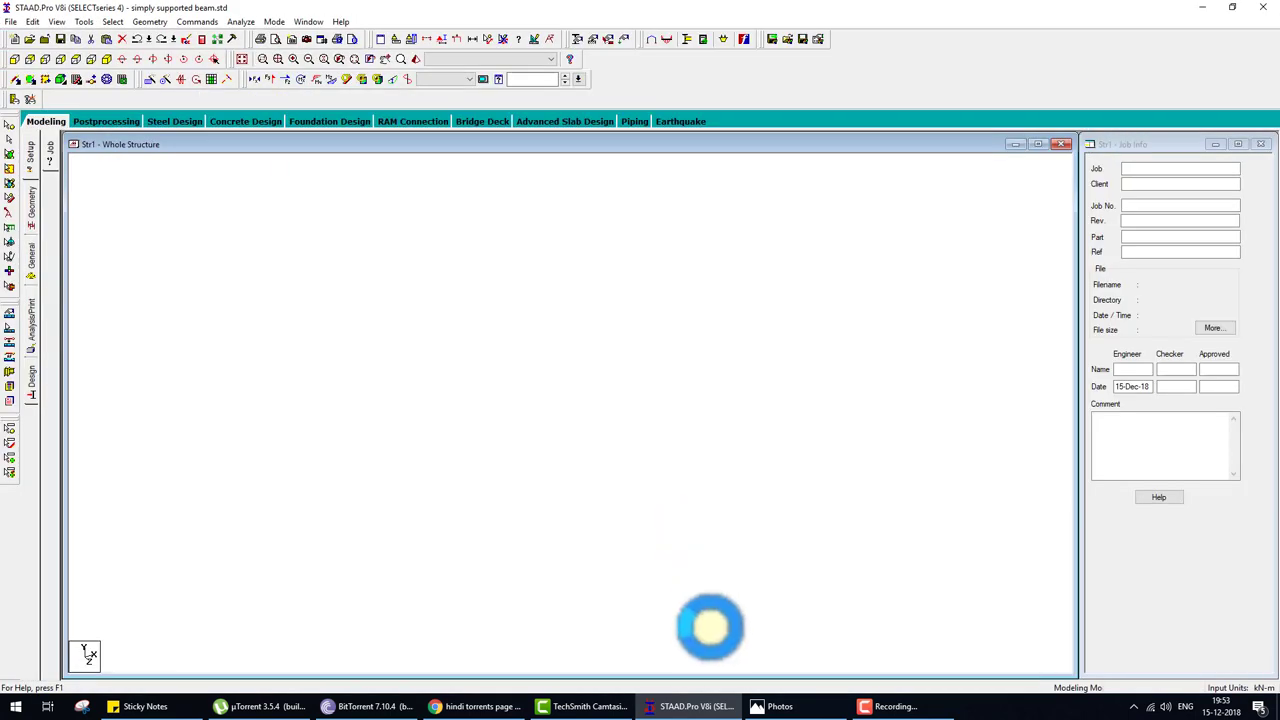
click(780, 706)
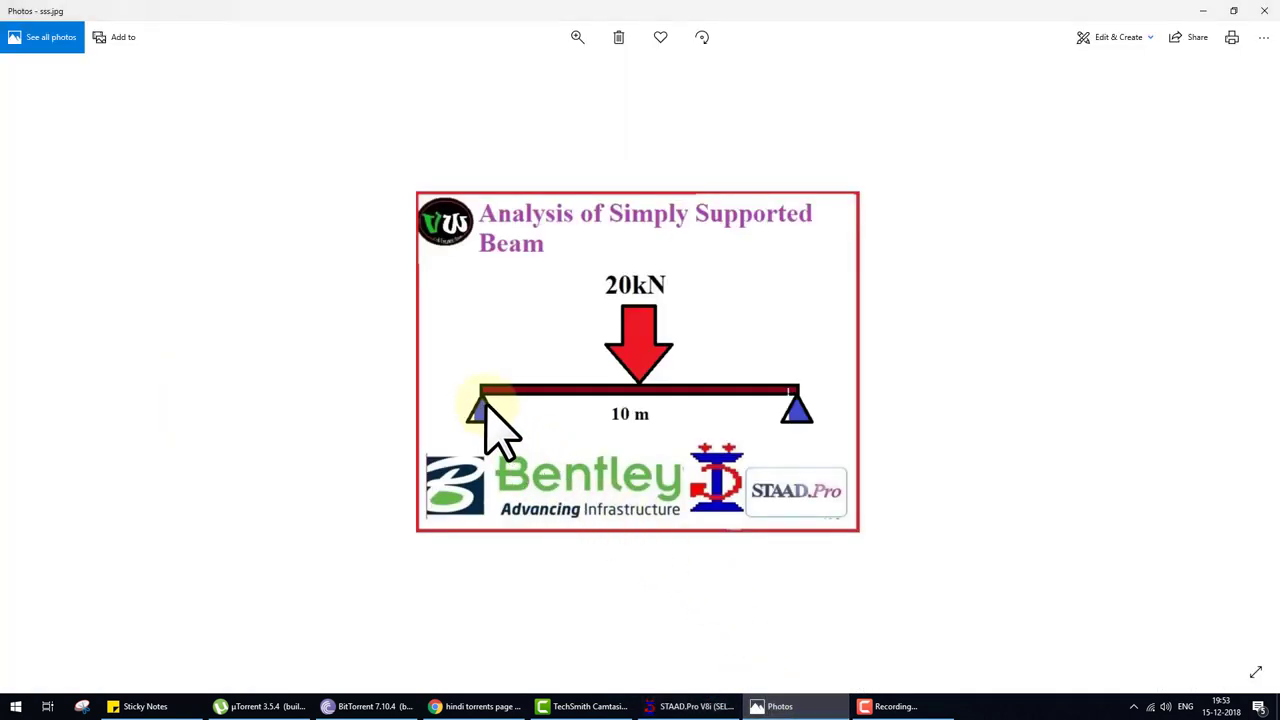
click(772, 706)
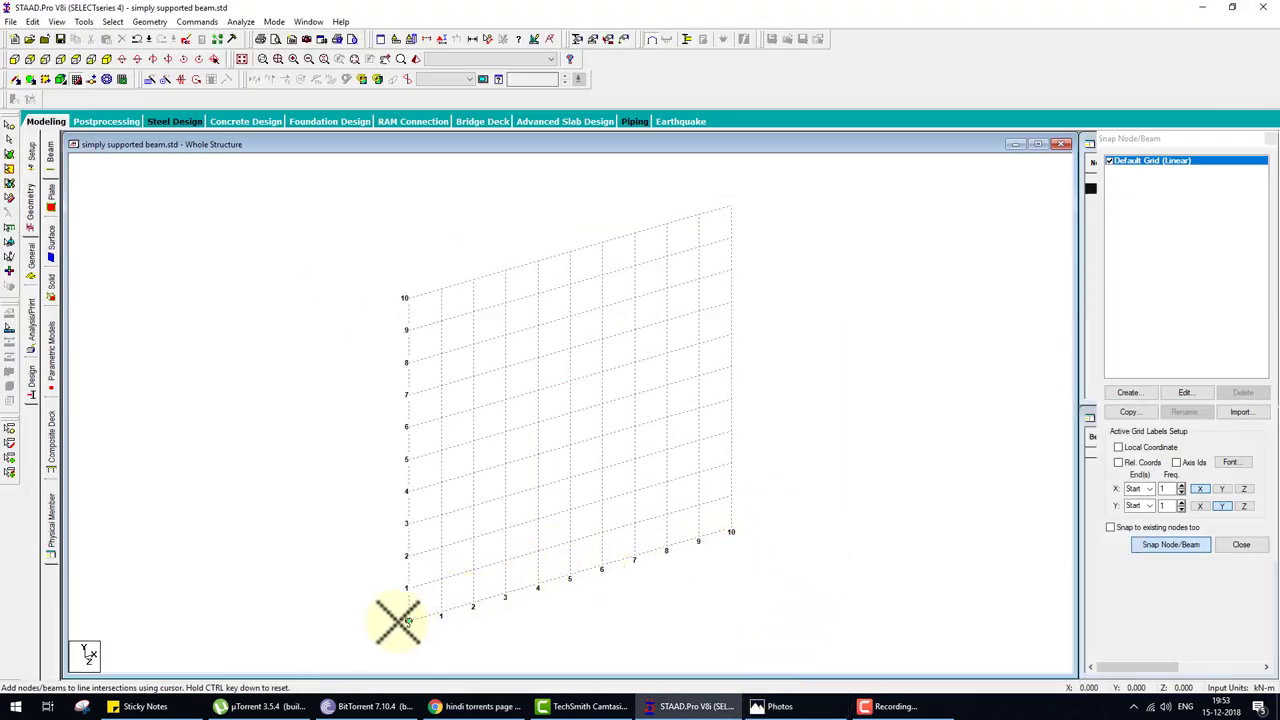
Draw a 10 m beam along the X axis from the default grid's origin and show it in front view.
click(407, 621)
click(731, 531)
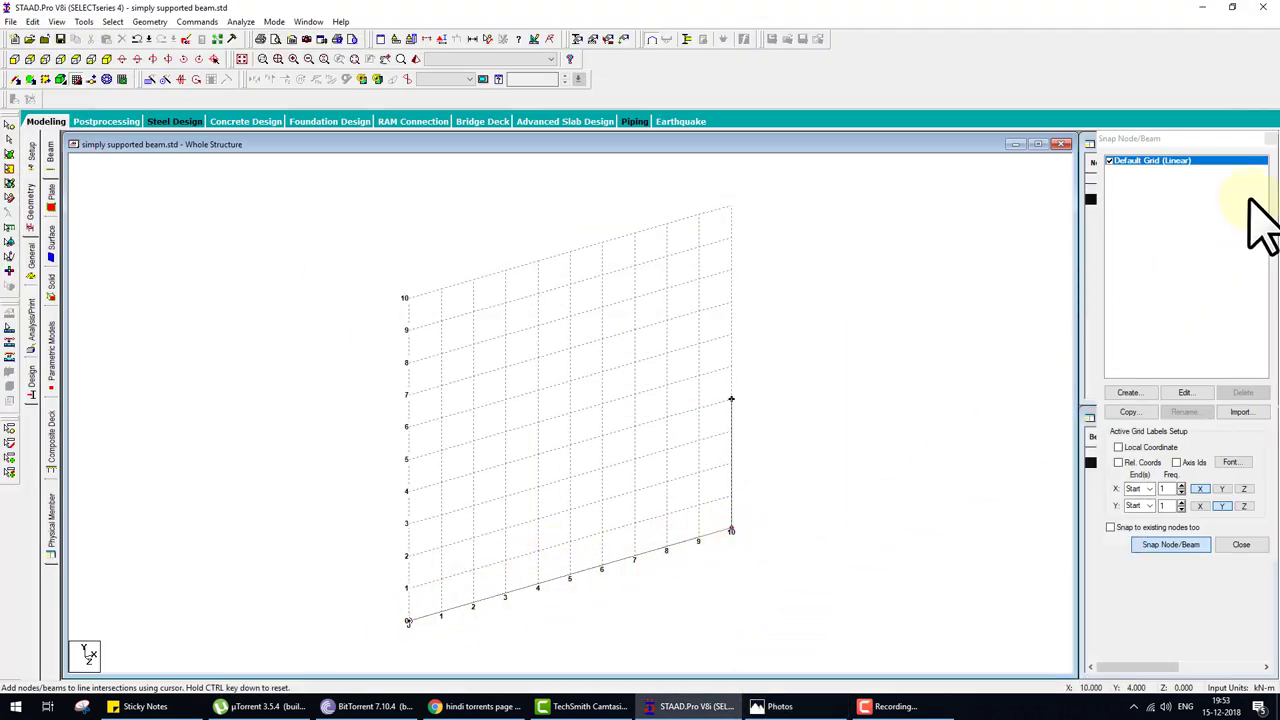
click(1270, 138)
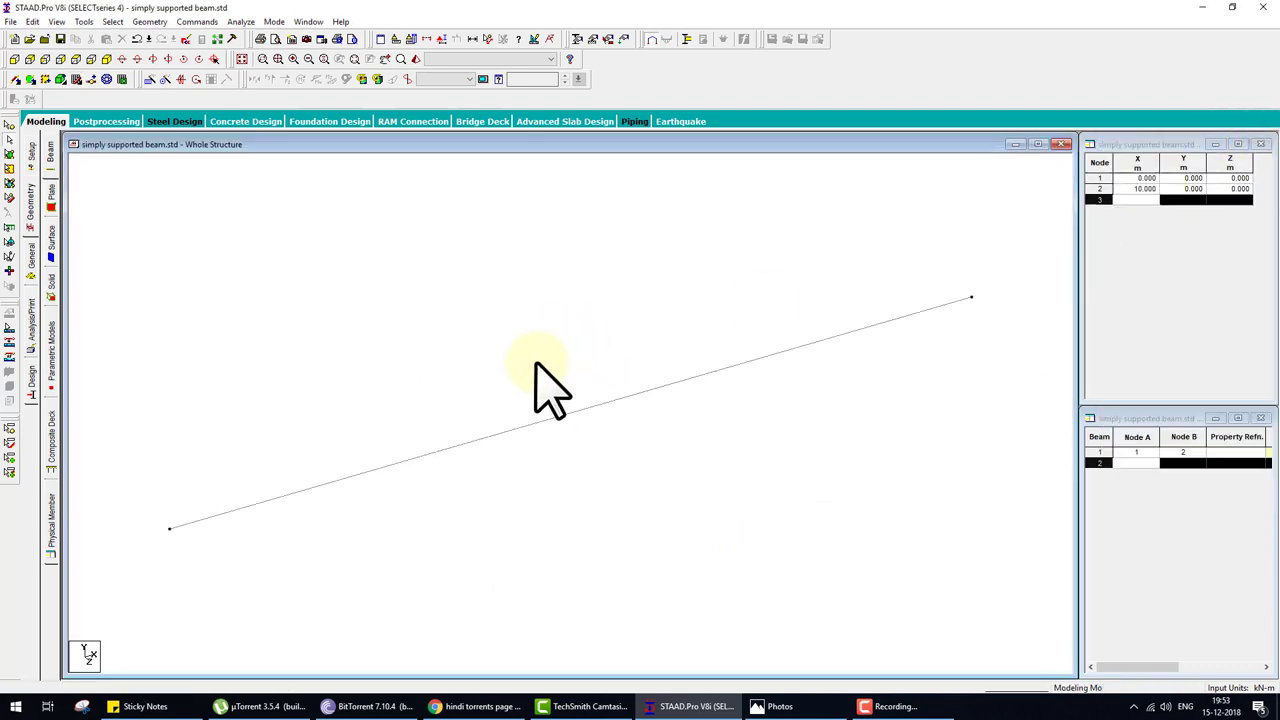
click(14, 59)
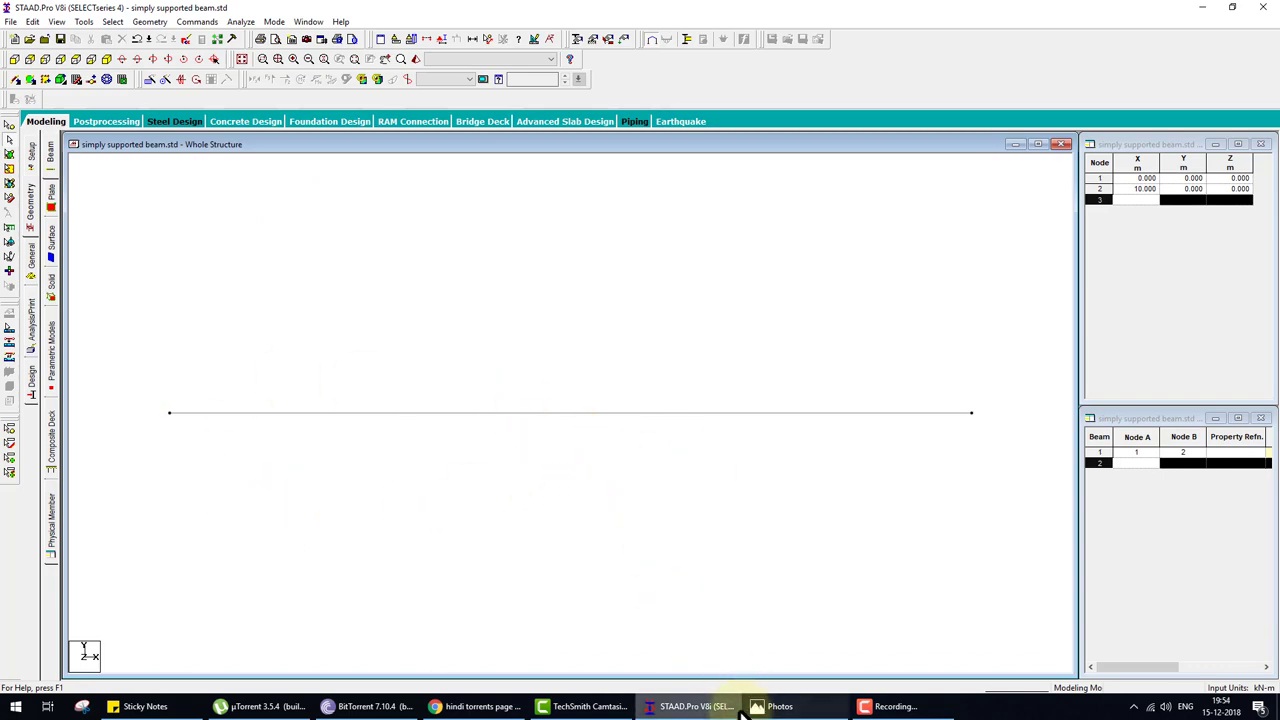
Create a pinned support definition to match the supports in the reference picture, and select it in the support definitions.
click(778, 706)
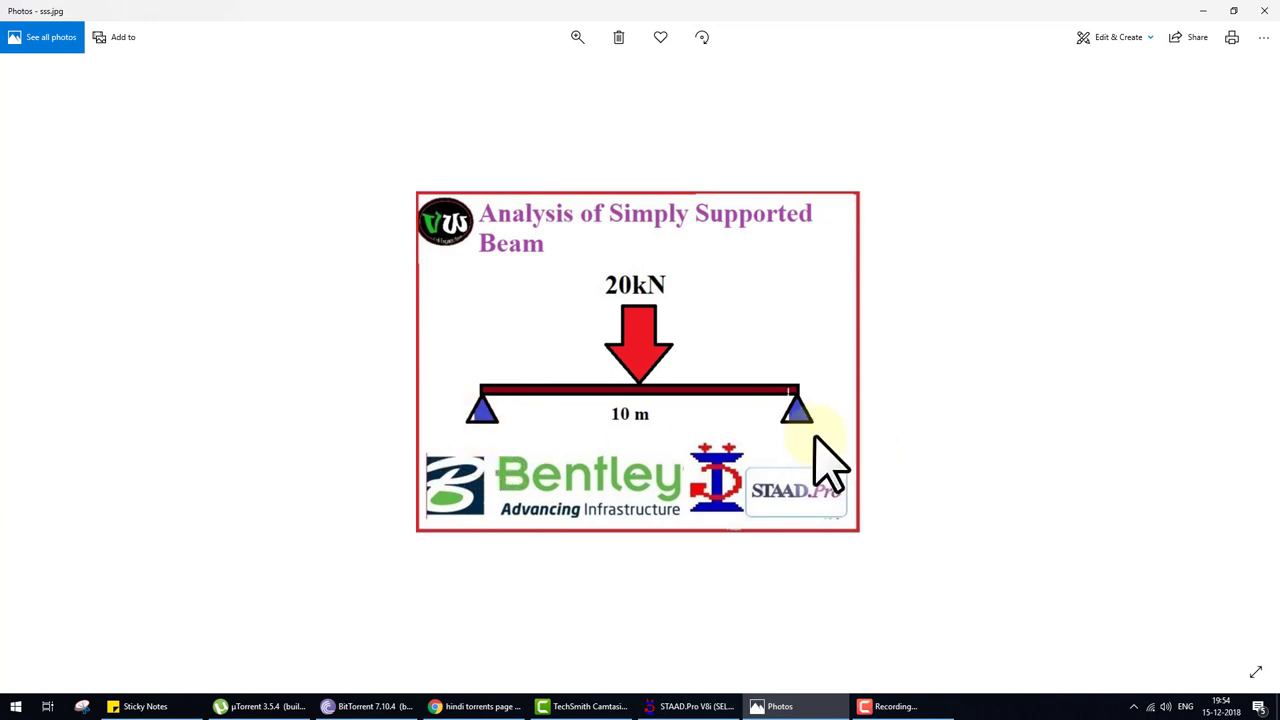
click(697, 706)
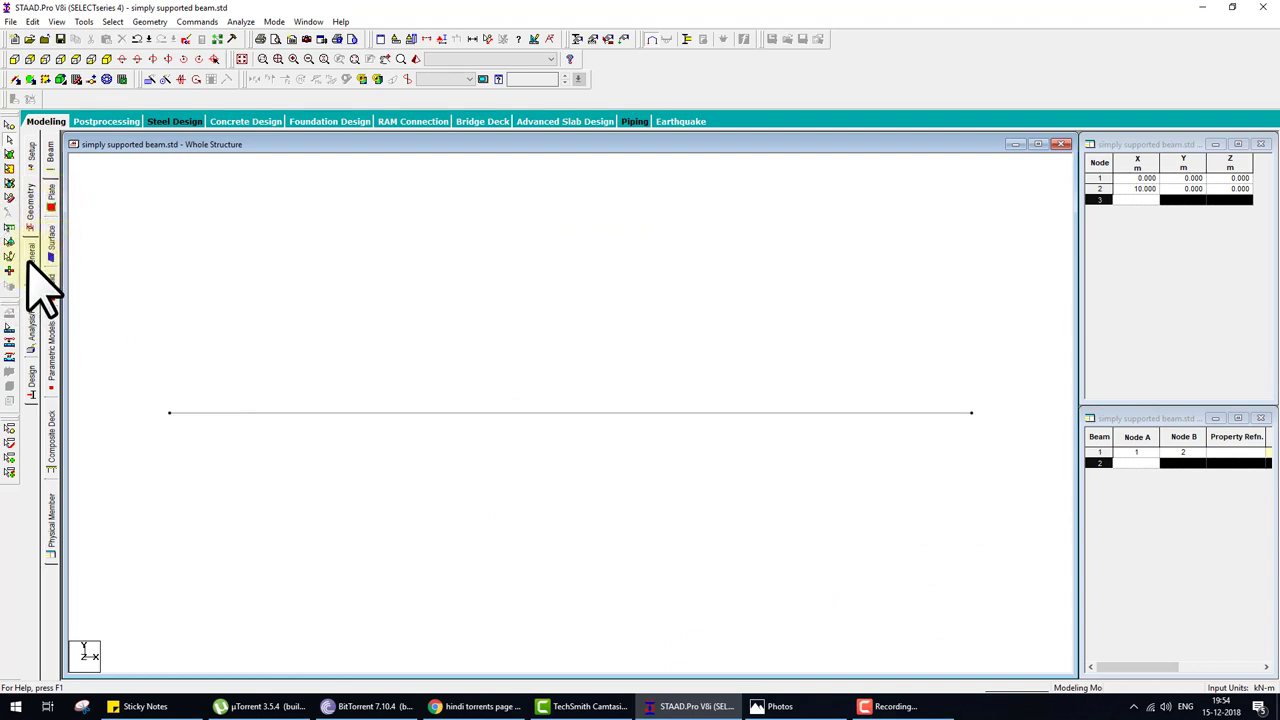
click(51, 205)
click(26, 268)
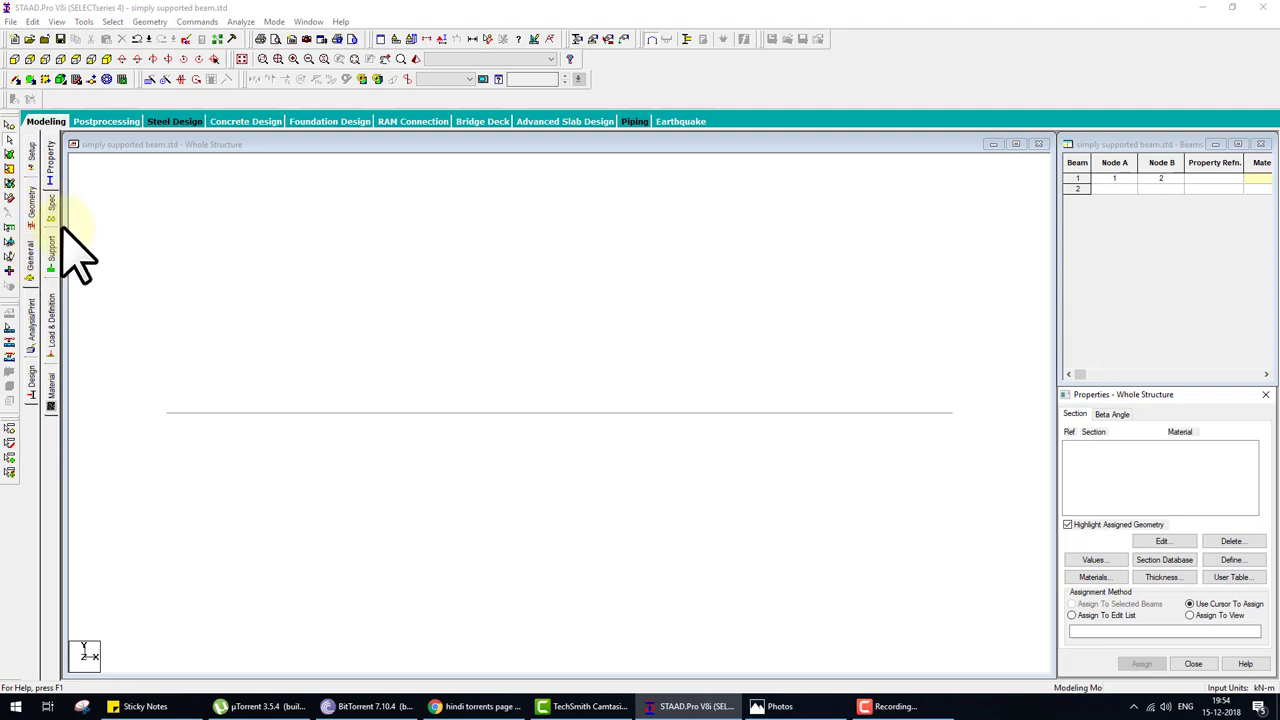
click(53, 255)
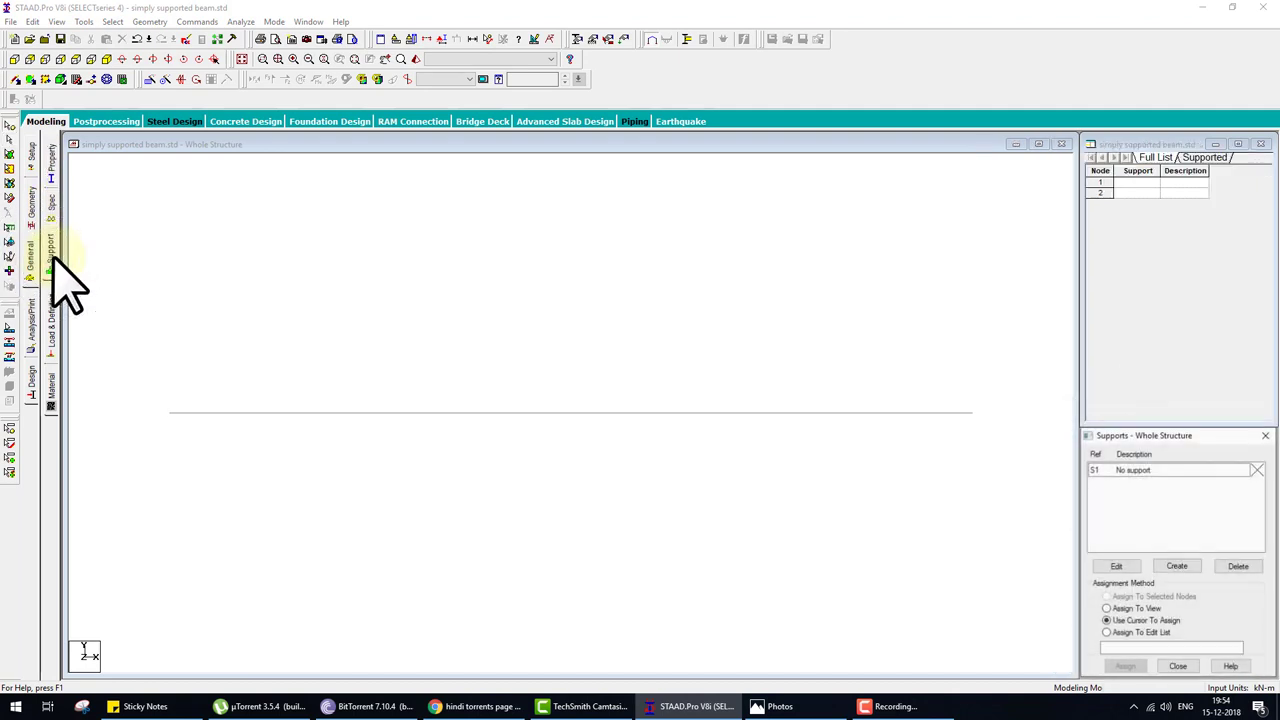
click(1080, 578)
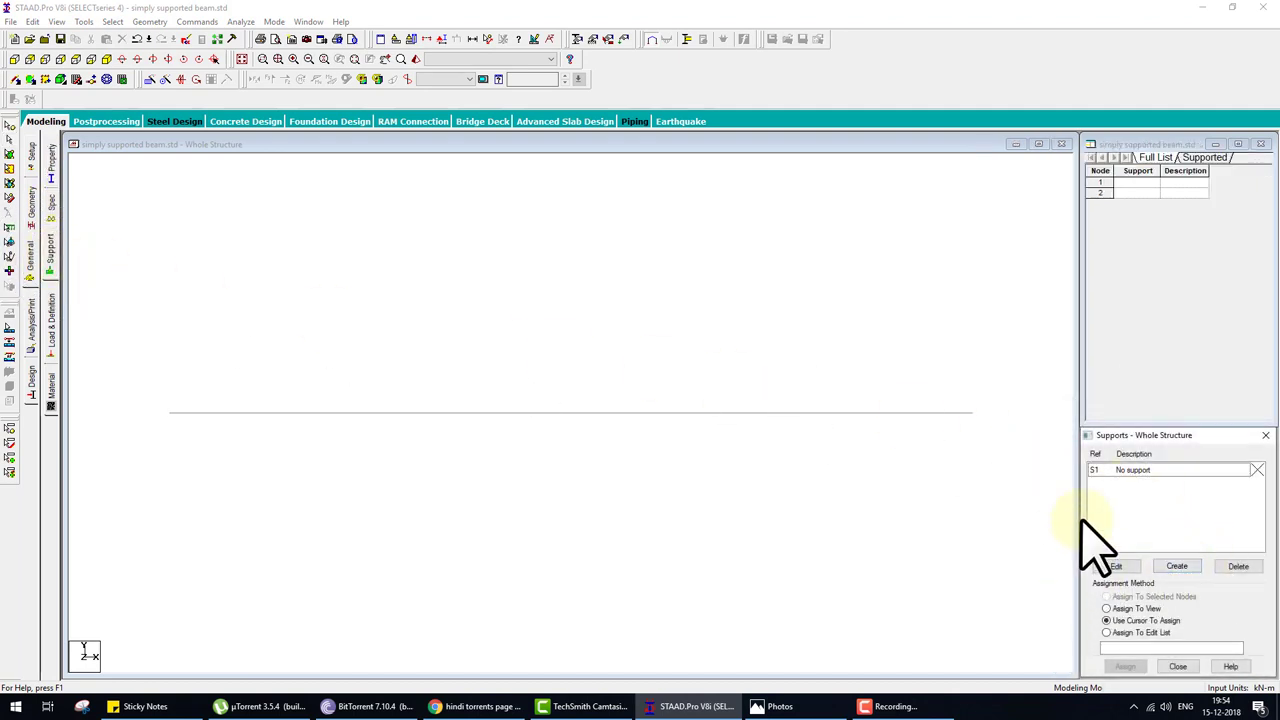
click(1178, 567)
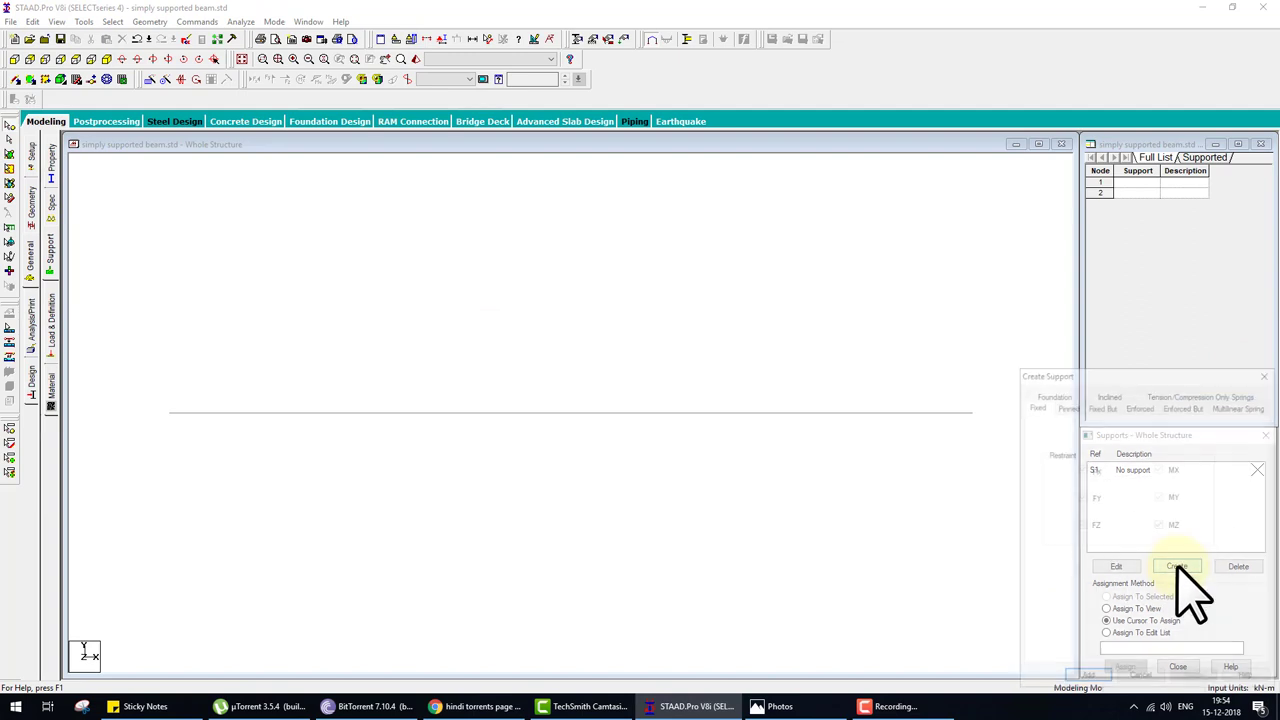
click(1064, 406)
click(1087, 679)
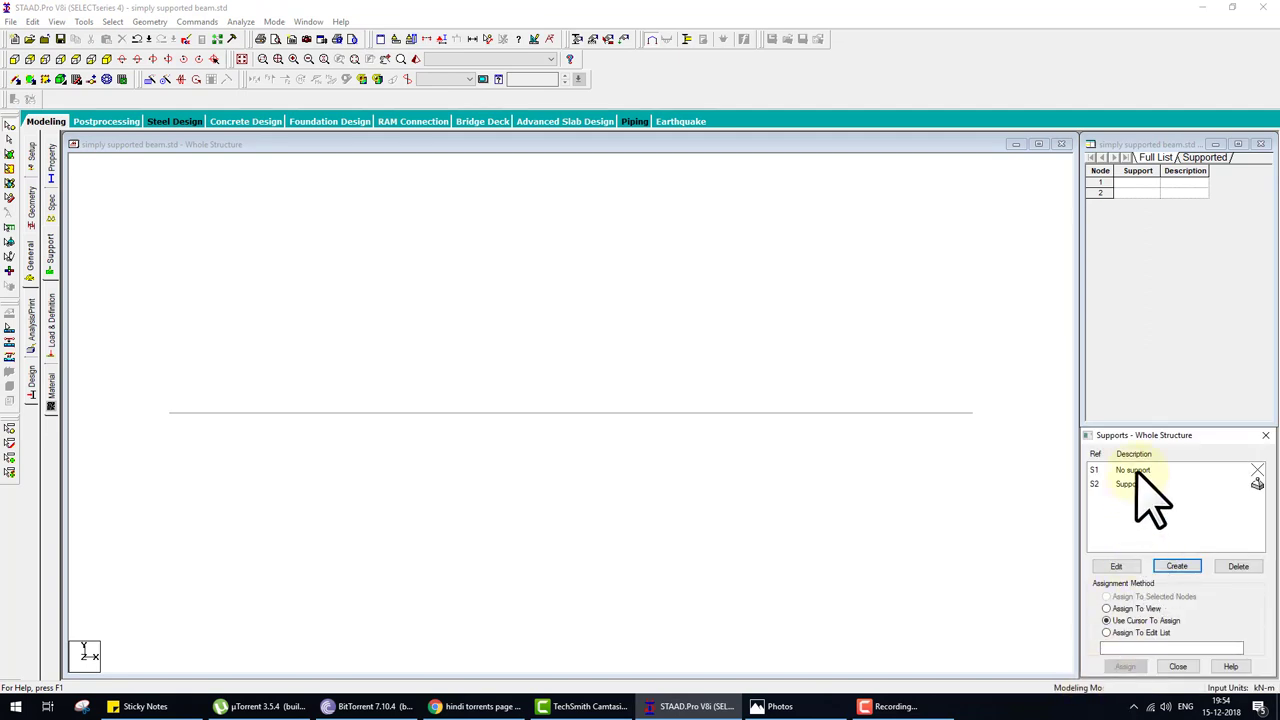
click(1135, 470)
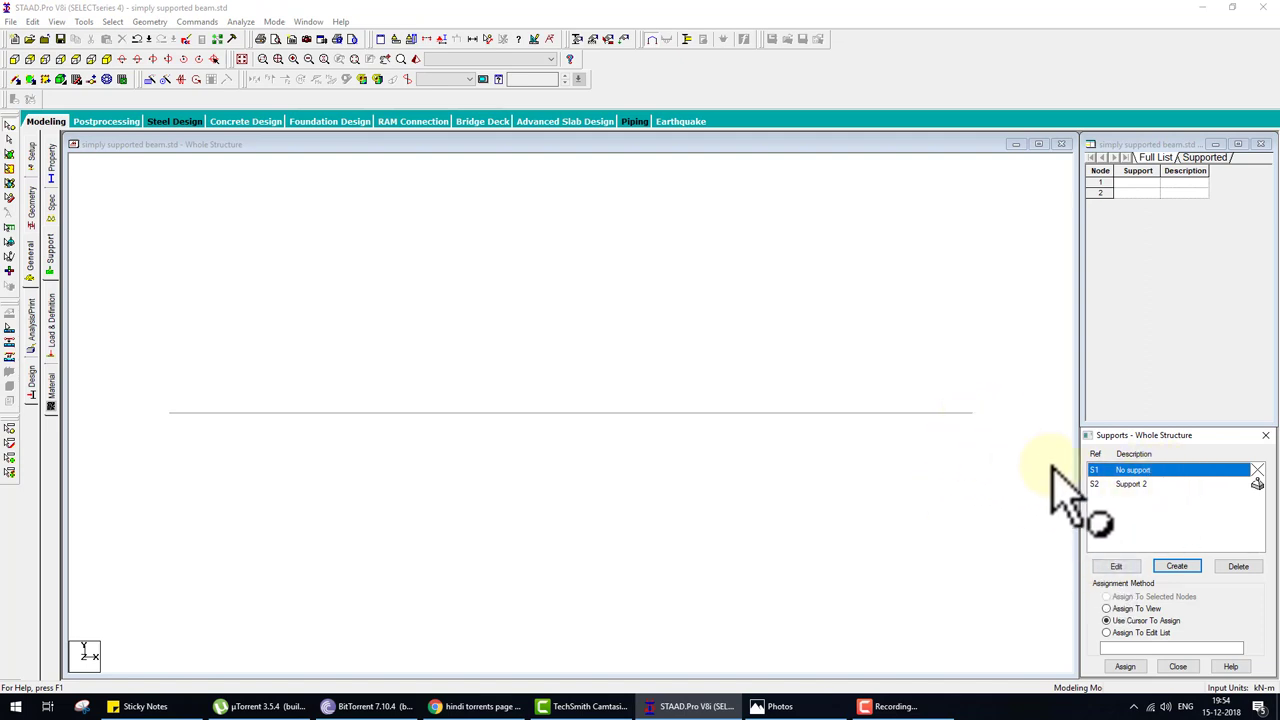
click(1130, 484)
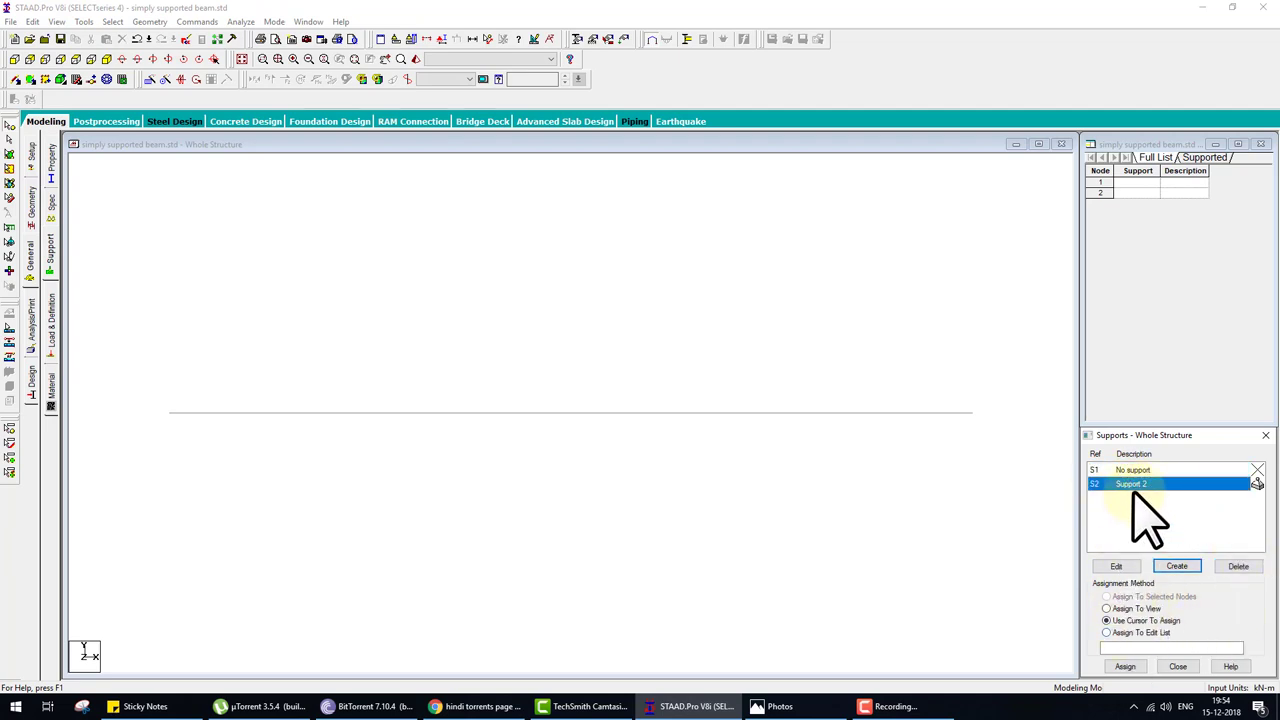
mouse_move(1087, 484)
mouse_down()
mouse_move(999, 374)
mouse_move(901, 336)
mouse_move(958, 410)
mouse_up()
mouse_move(1087, 484)
mouse_down()
mouse_move(728, 550)
mouse_move(395, 519)
mouse_move(209, 419)
mouse_move(146, 413)
mouse_move(213, 415)
mouse_move(176, 428)
mouse_up()
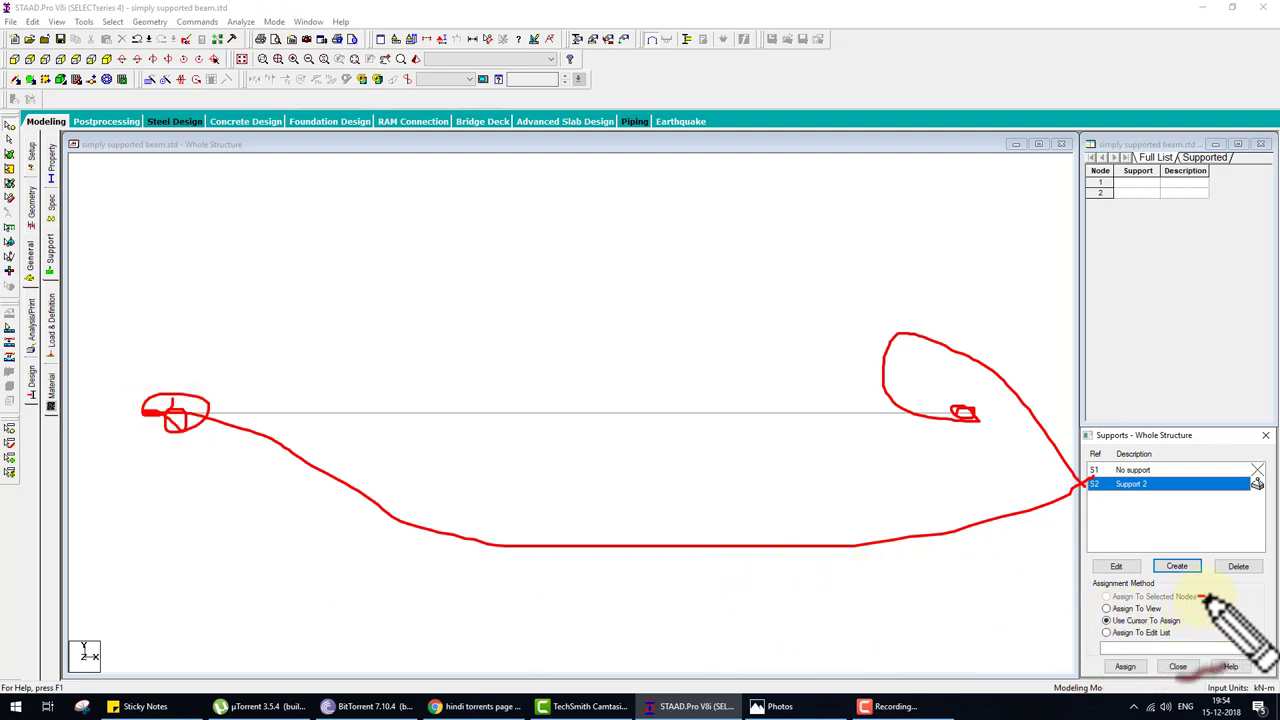
drag(1198, 598, 1224, 590)
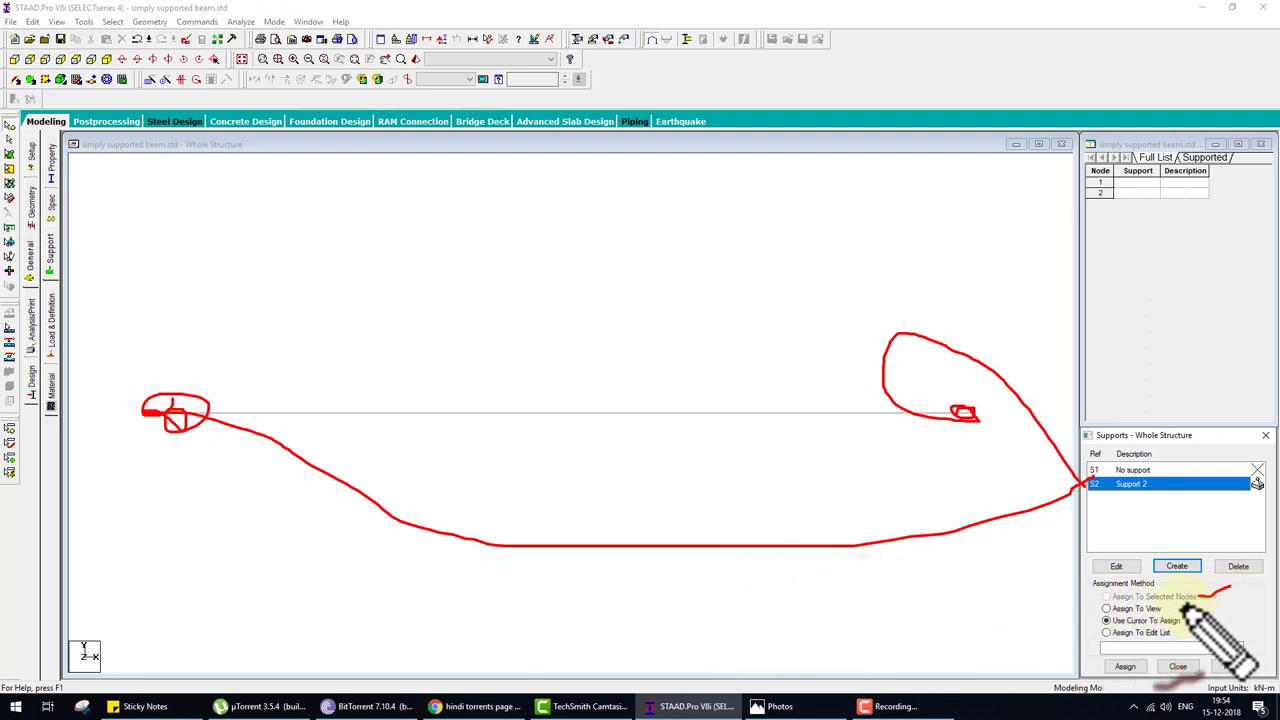
mouse_move(1165, 611)
mouse_down()
mouse_move(1214, 613)
mouse_move(1195, 631)
mouse_move(1207, 632)
mouse_up()
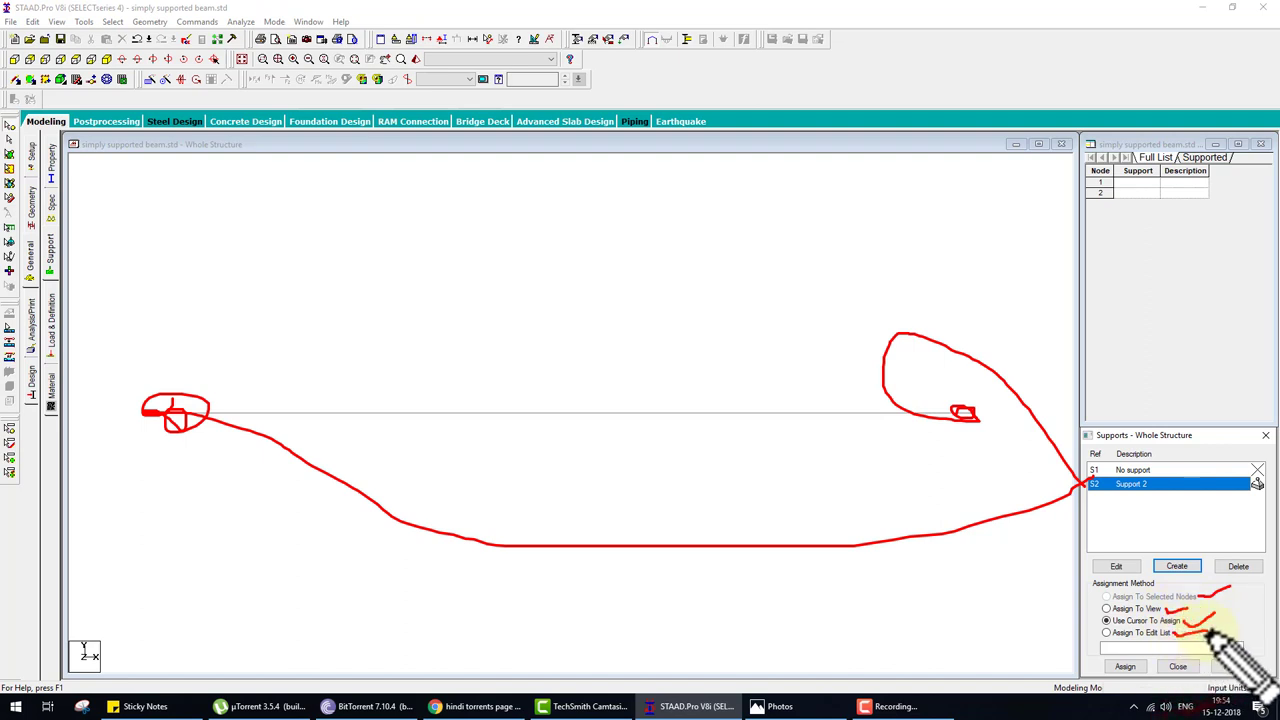
key(Escape)
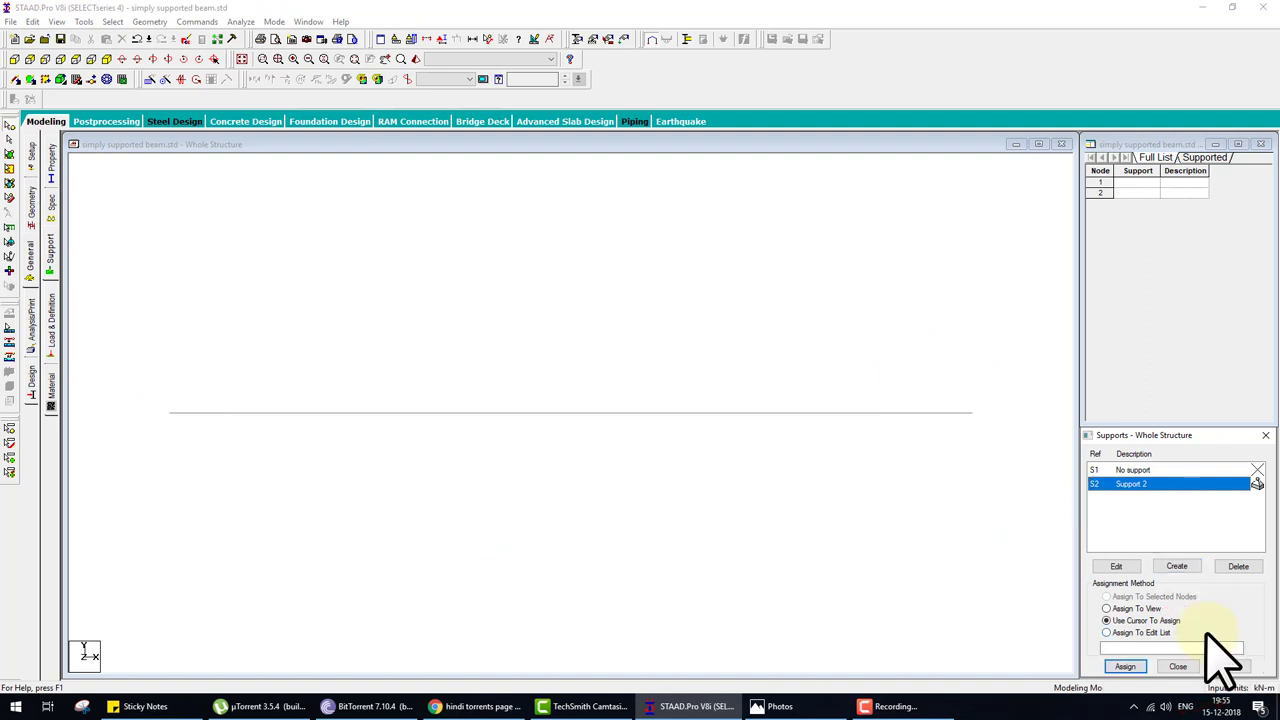
mouse_move(1185, 683)
mouse_down()
mouse_move(1140, 680)
mouse_move(1222, 665)
mouse_up()
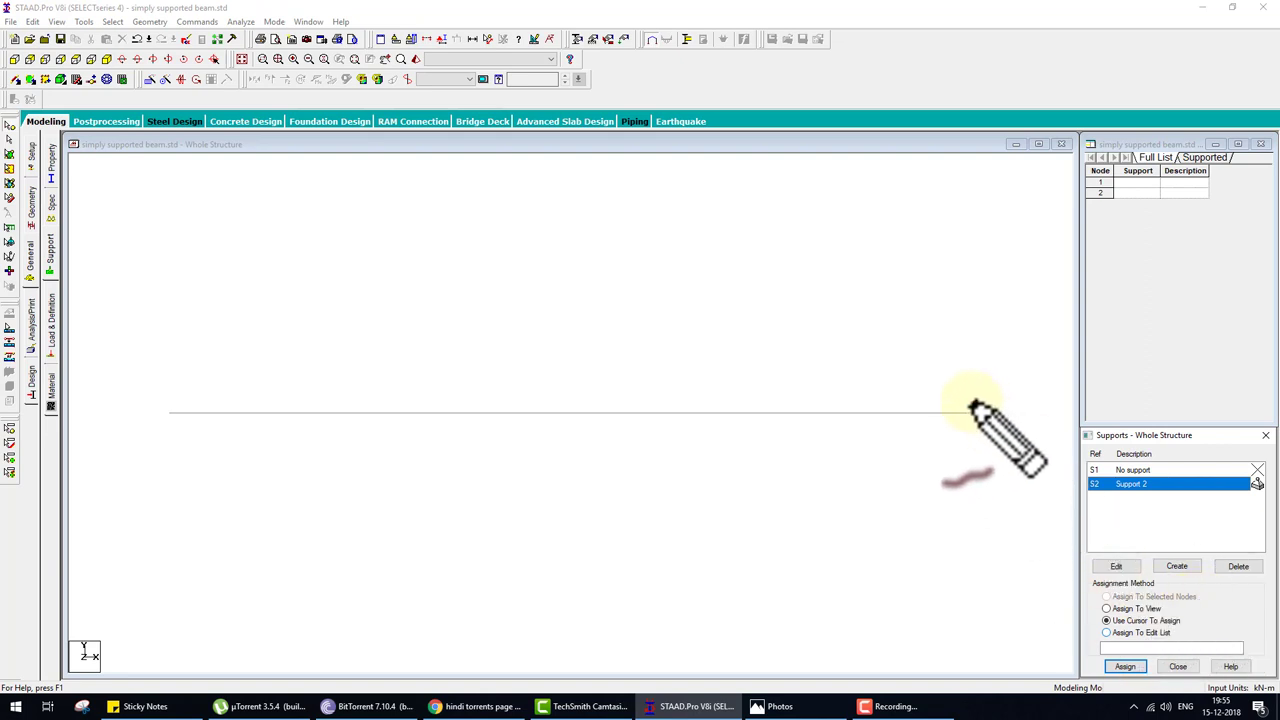
mouse_move(968, 398)
mouse_down()
mouse_move(951, 426)
mouse_move(1001, 428)
mouse_move(942, 420)
mouse_up()
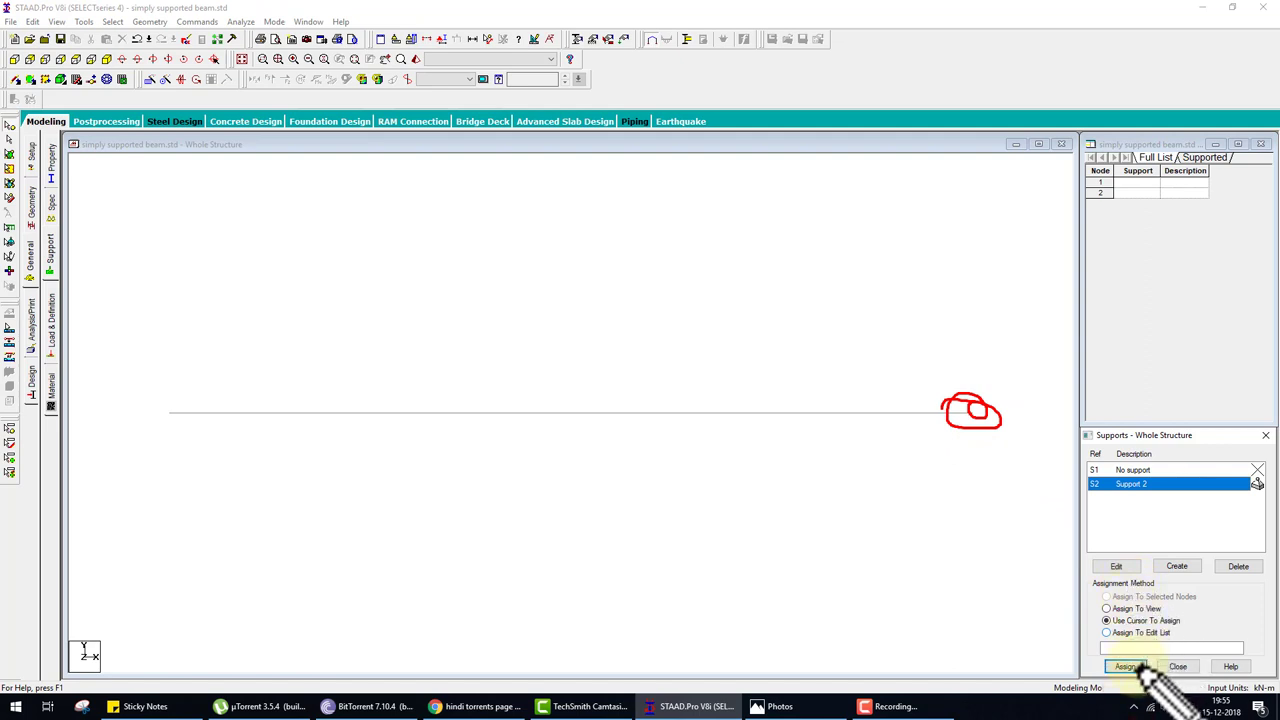
click(1138, 666)
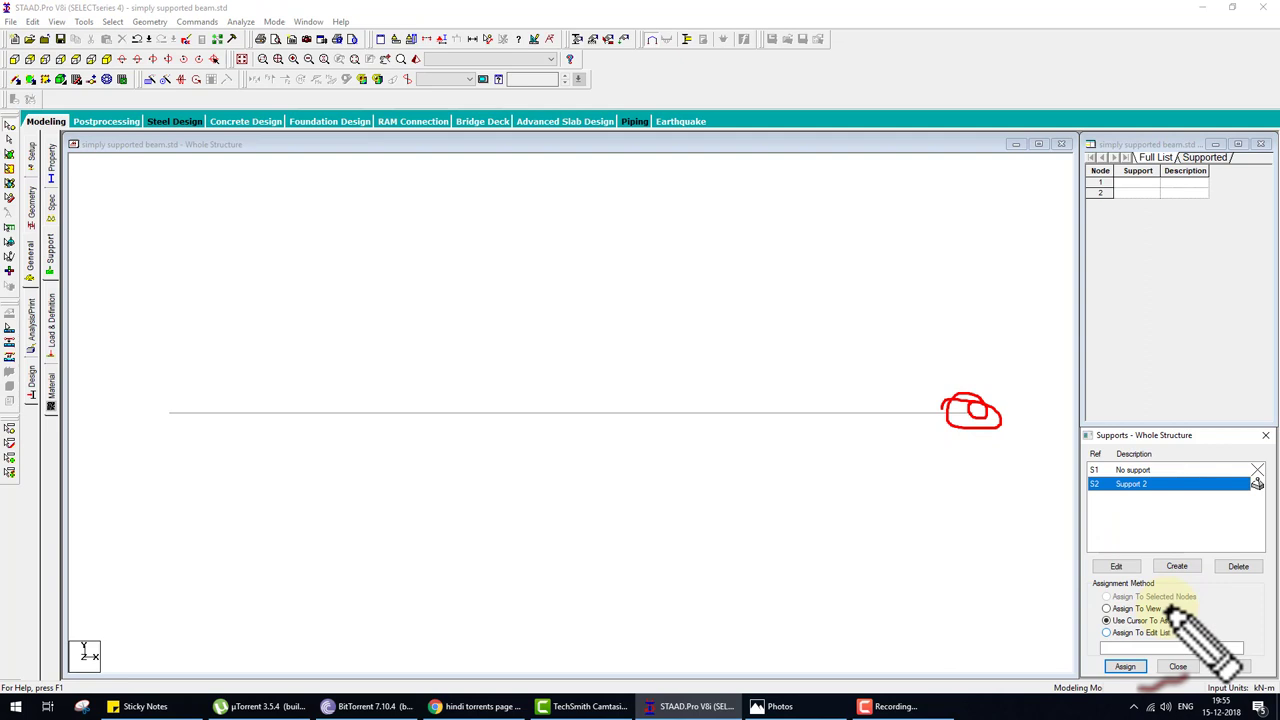
drag(1184, 606, 1162, 607)
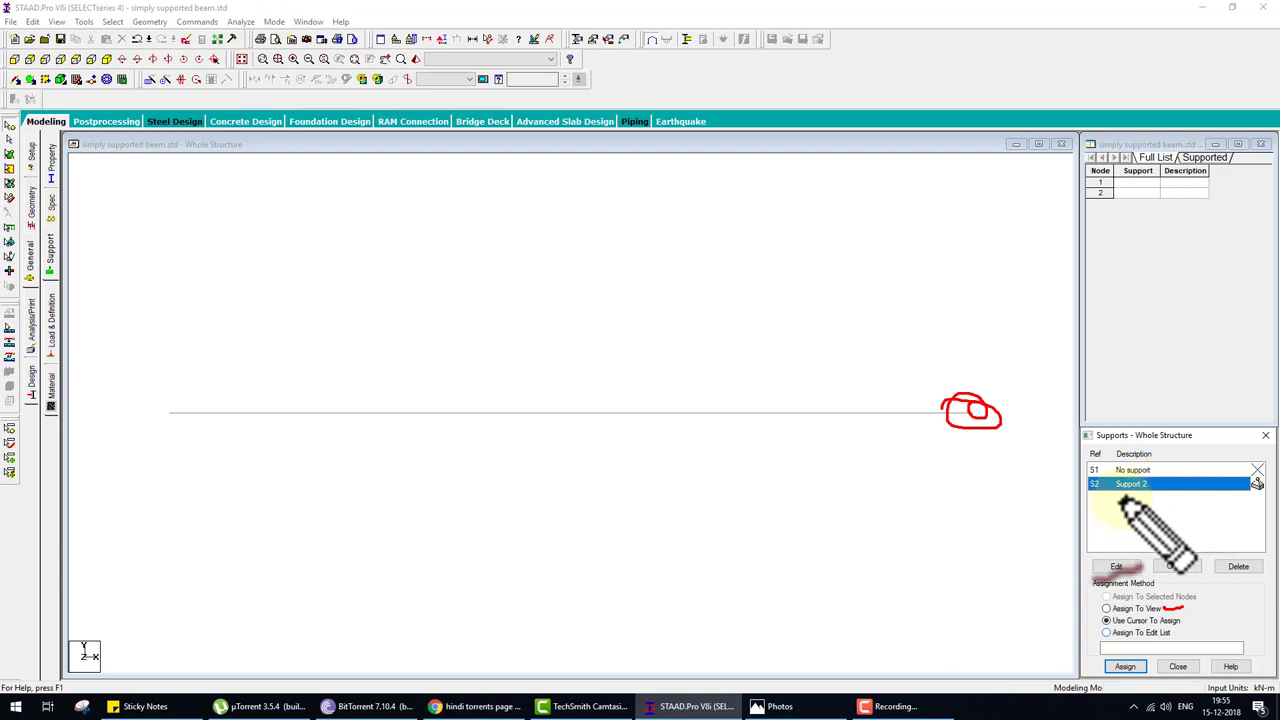
key(Escape)
Show the node numbers and assign the pinned support to nodes 1 and 2 using the edit list method.
click(1125, 667)
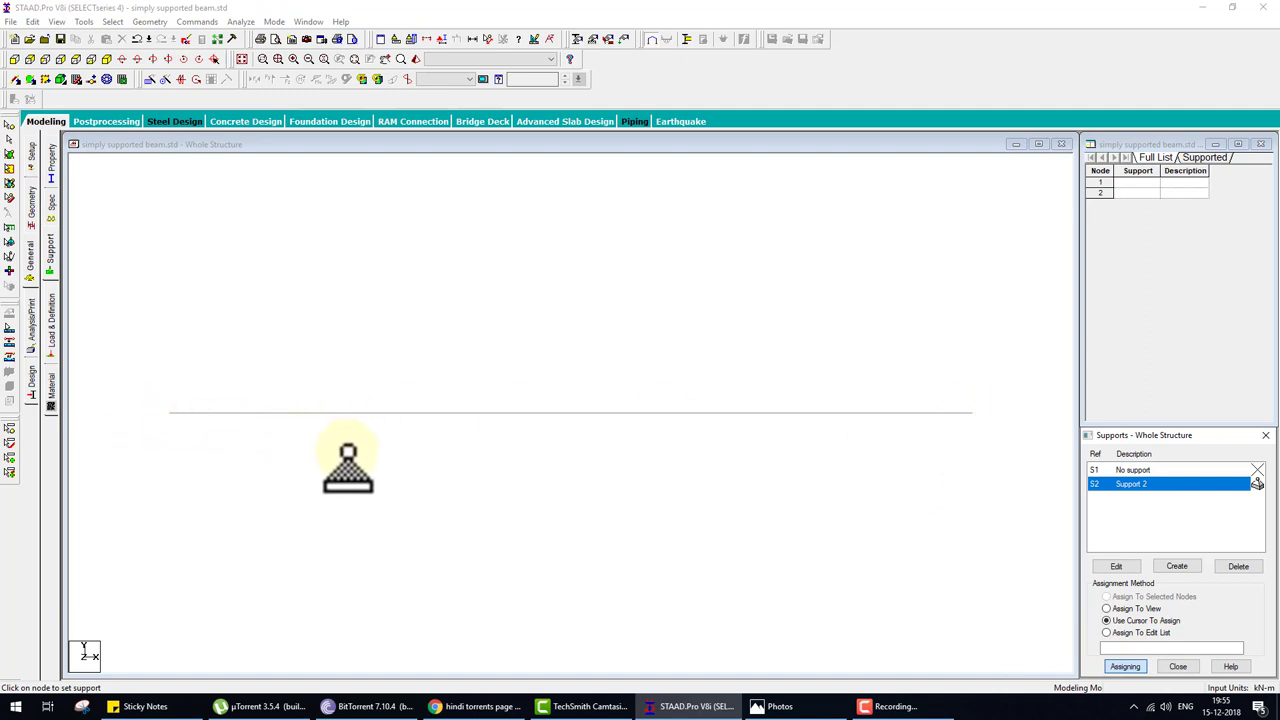
click(1106, 633)
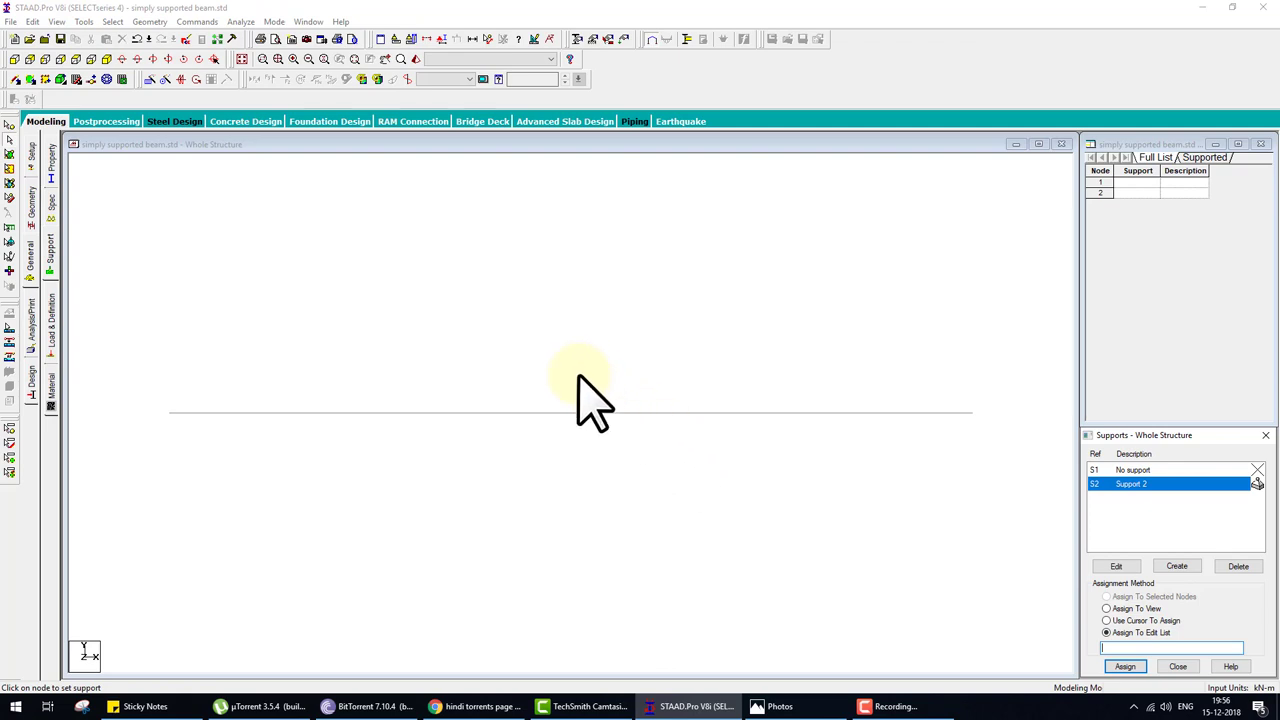
click(542, 450)
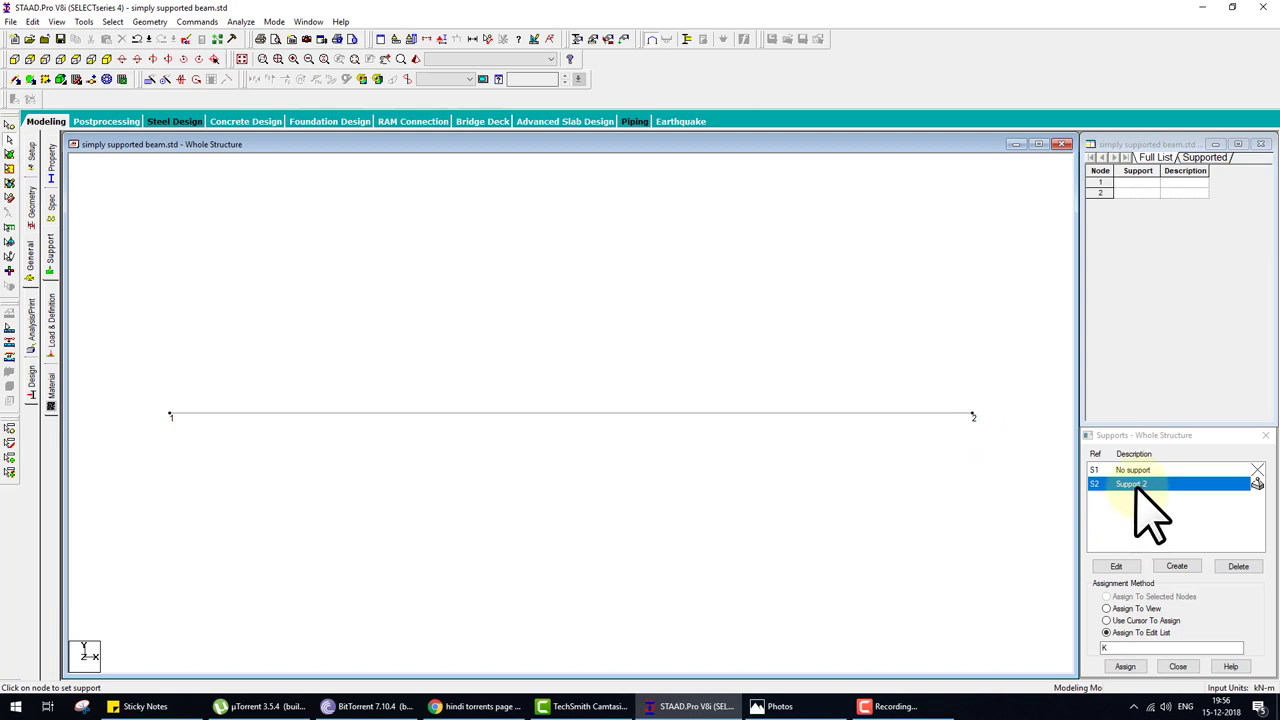
click(1127, 649)
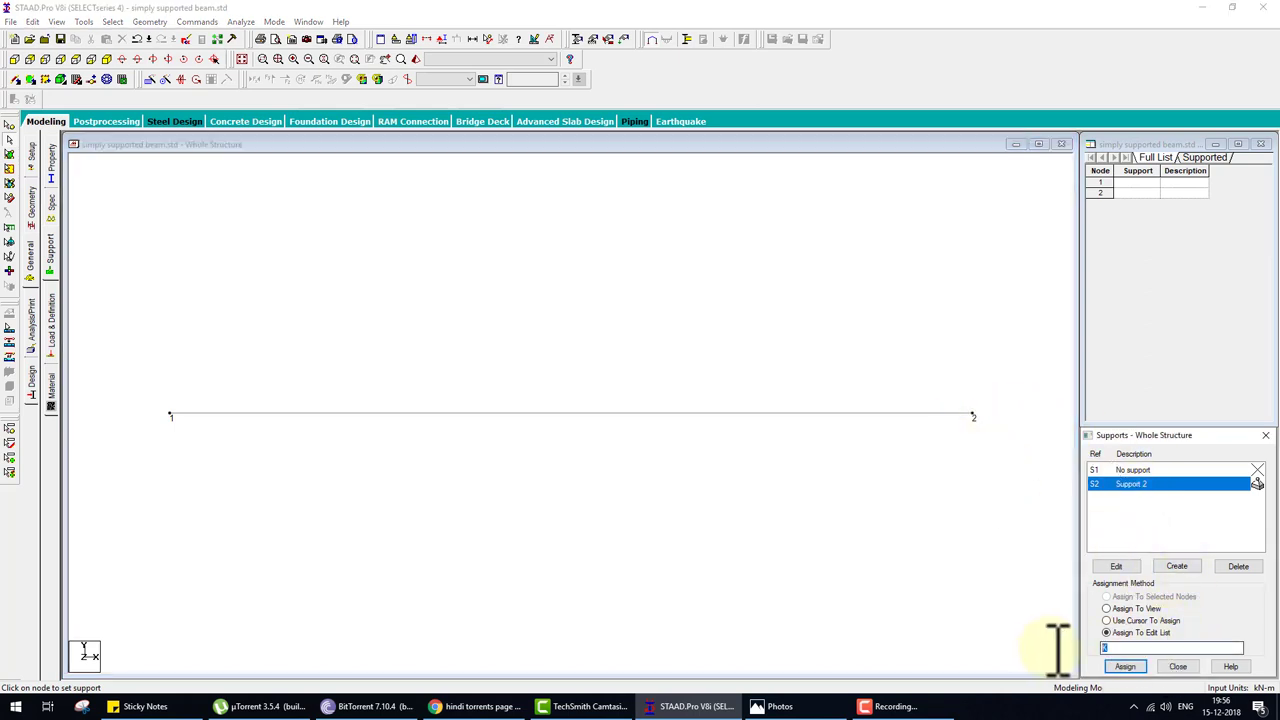
click(1122, 666)
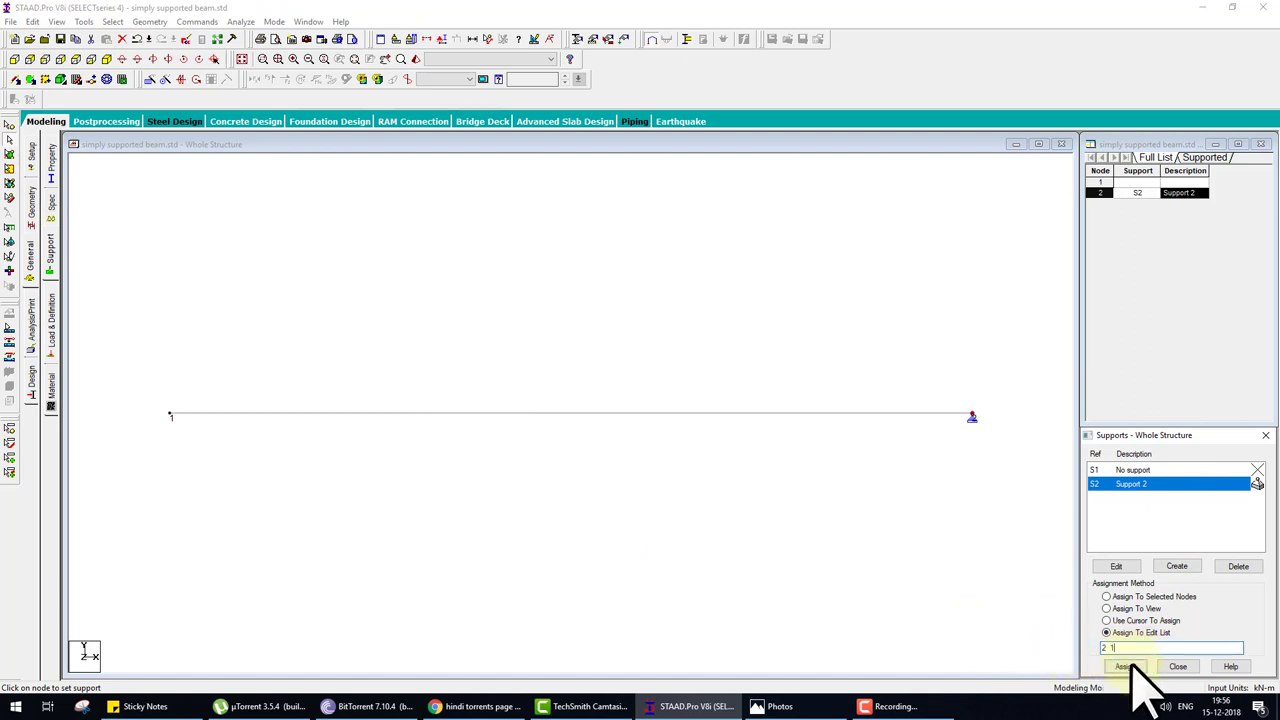
click(1125, 666)
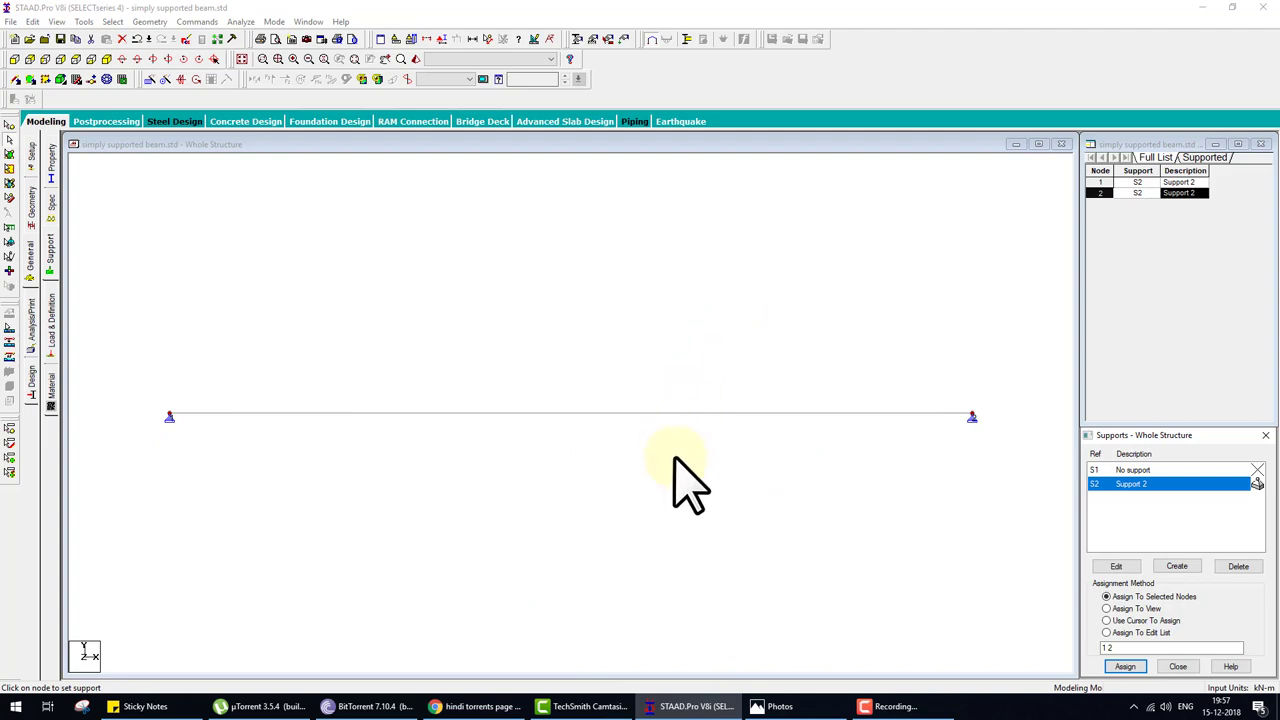
Switch to Photos to examine the span, load and supports in the reference beam picture, and return to STAAD.Pro.
click(779, 706)
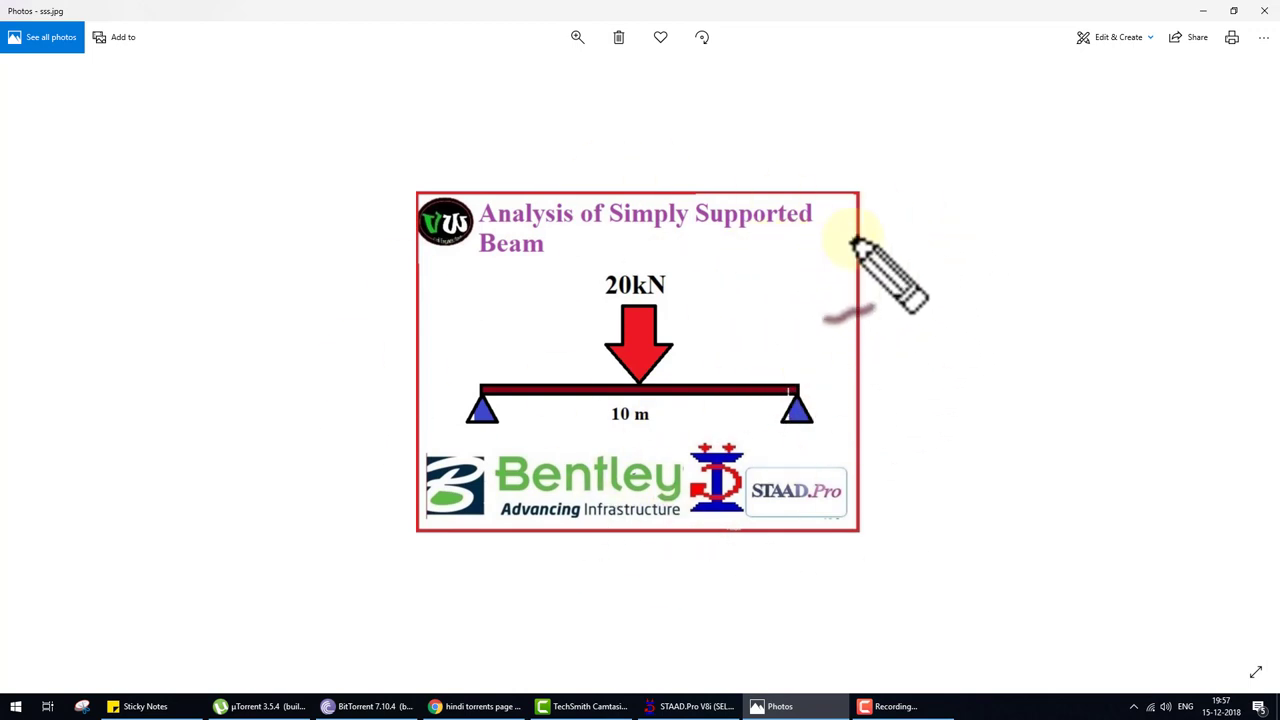
mouse_move(928, 146)
mouse_down()
mouse_move(916, 162)
mouse_move(945, 150)
mouse_move(986, 161)
mouse_up()
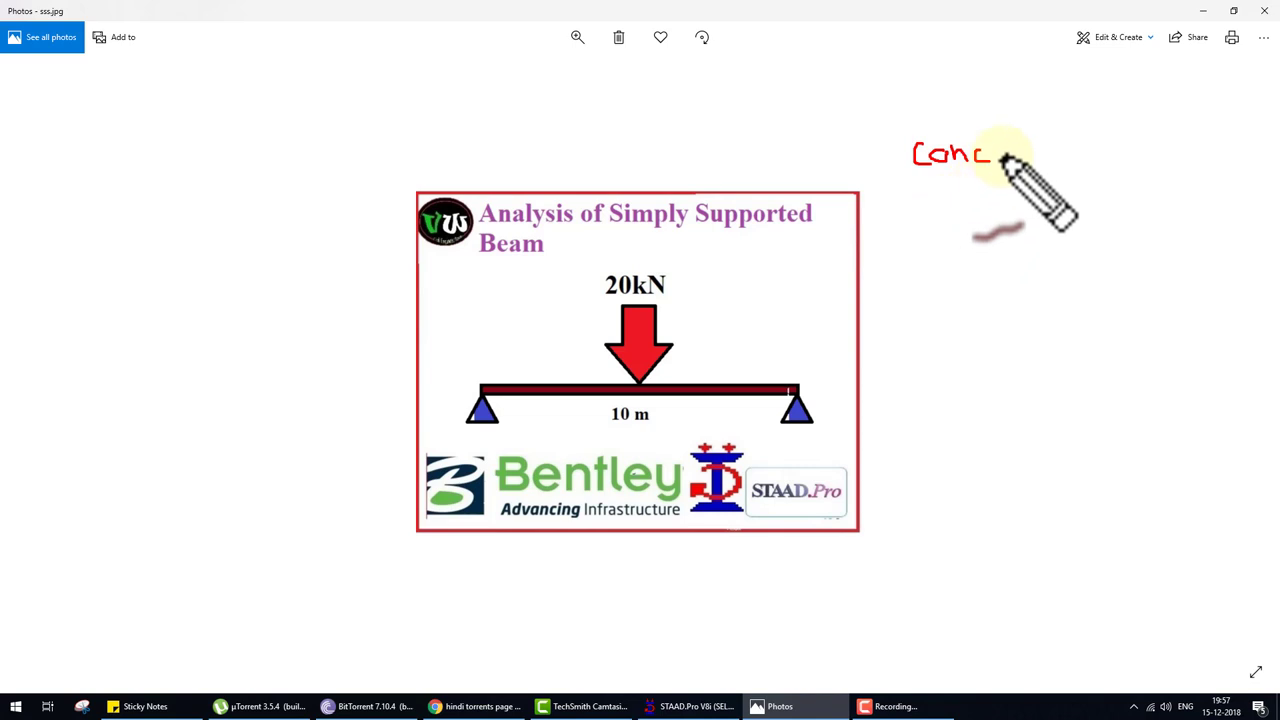
click(1003, 157)
drag(953, 212, 958, 322)
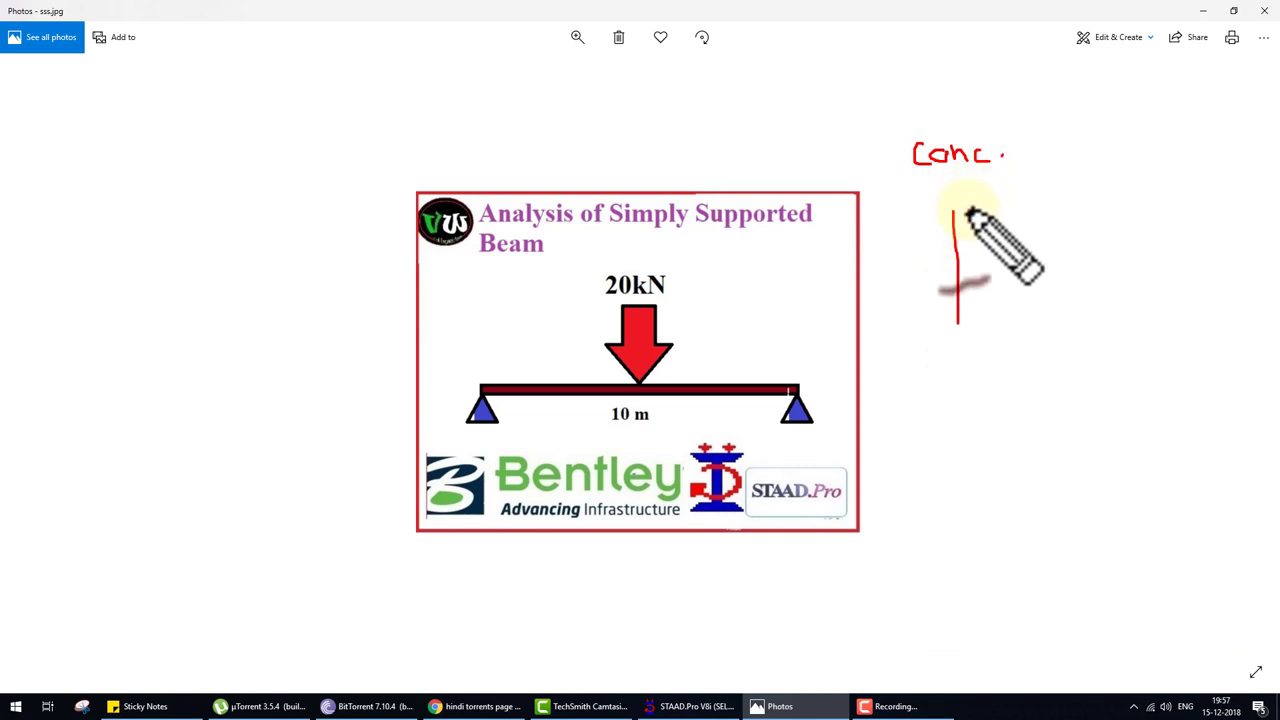
mouse_move(966, 212)
mouse_down()
mouse_move(1024, 211)
mouse_move(1030, 315)
mouse_move(958, 325)
mouse_move(980, 352)
mouse_move(976, 380)
mouse_move(1004, 354)
mouse_move(1013, 366)
mouse_move(1011, 352)
mouse_move(1038, 364)
mouse_move(1032, 348)
mouse_move(1100, 352)
mouse_up()
mouse_move(1062, 232)
mouse_down()
mouse_move(1138, 258)
mouse_move(1136, 245)
mouse_move(1156, 253)
mouse_move(1190, 250)
mouse_up()
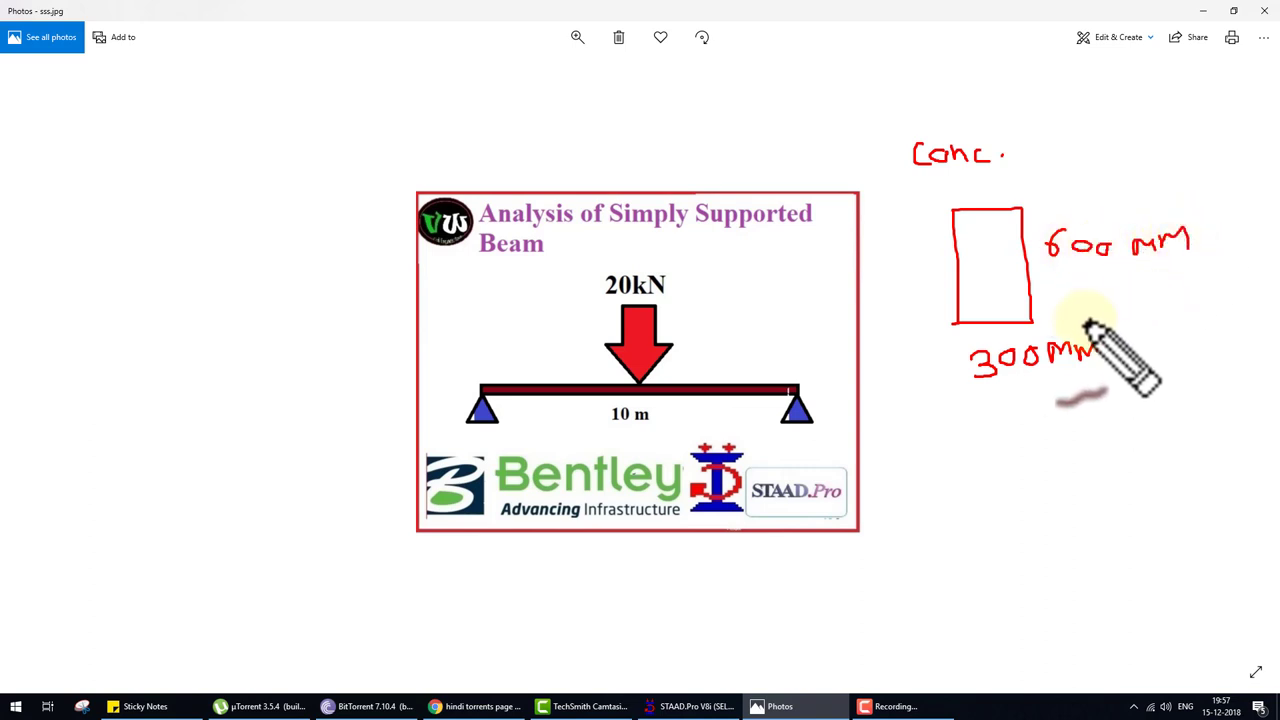
key(Escape)
click(770, 706)
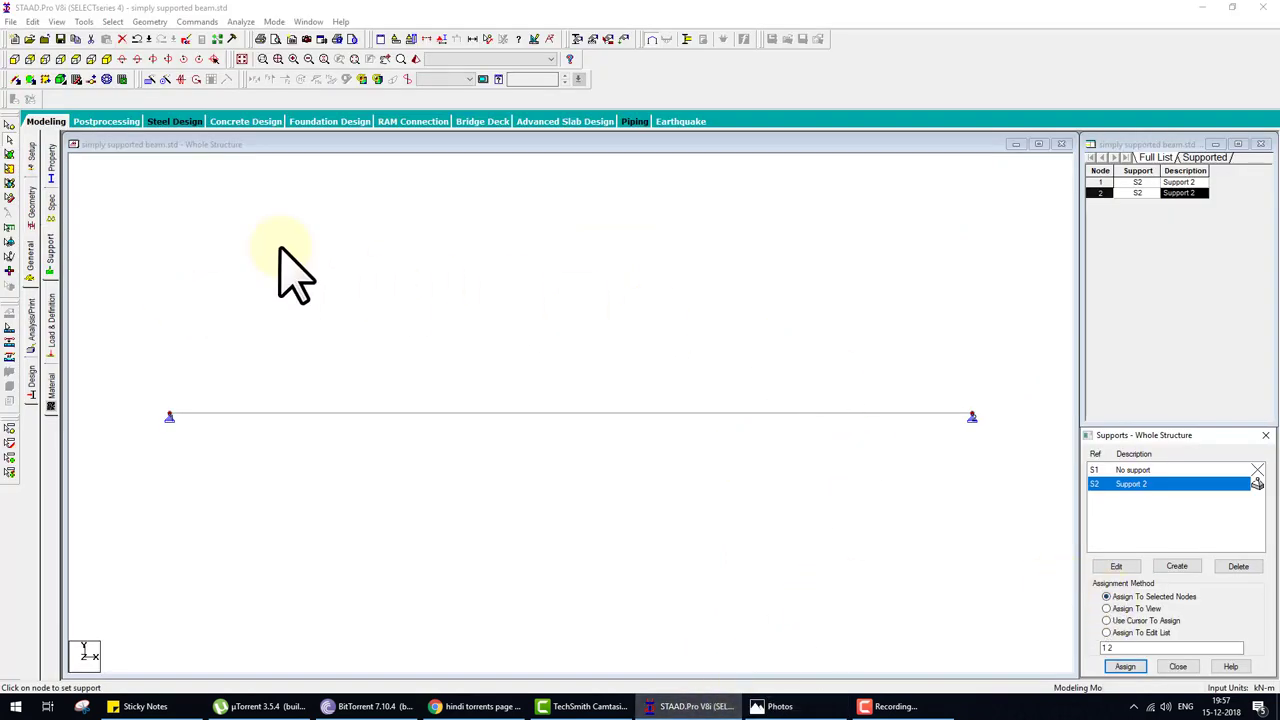
Define a rectangular concrete section with YD 0.6 m and ZD 0.3 m in the beam properties.
click(50, 160)
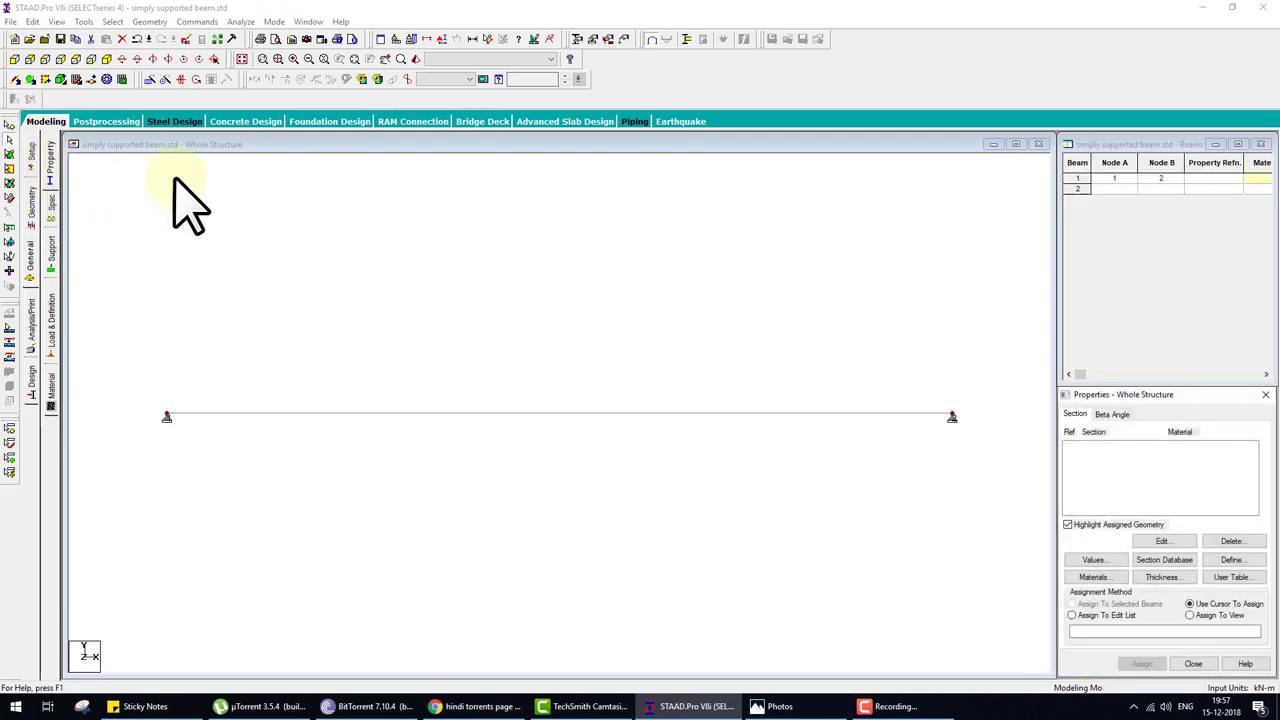
click(1232, 560)
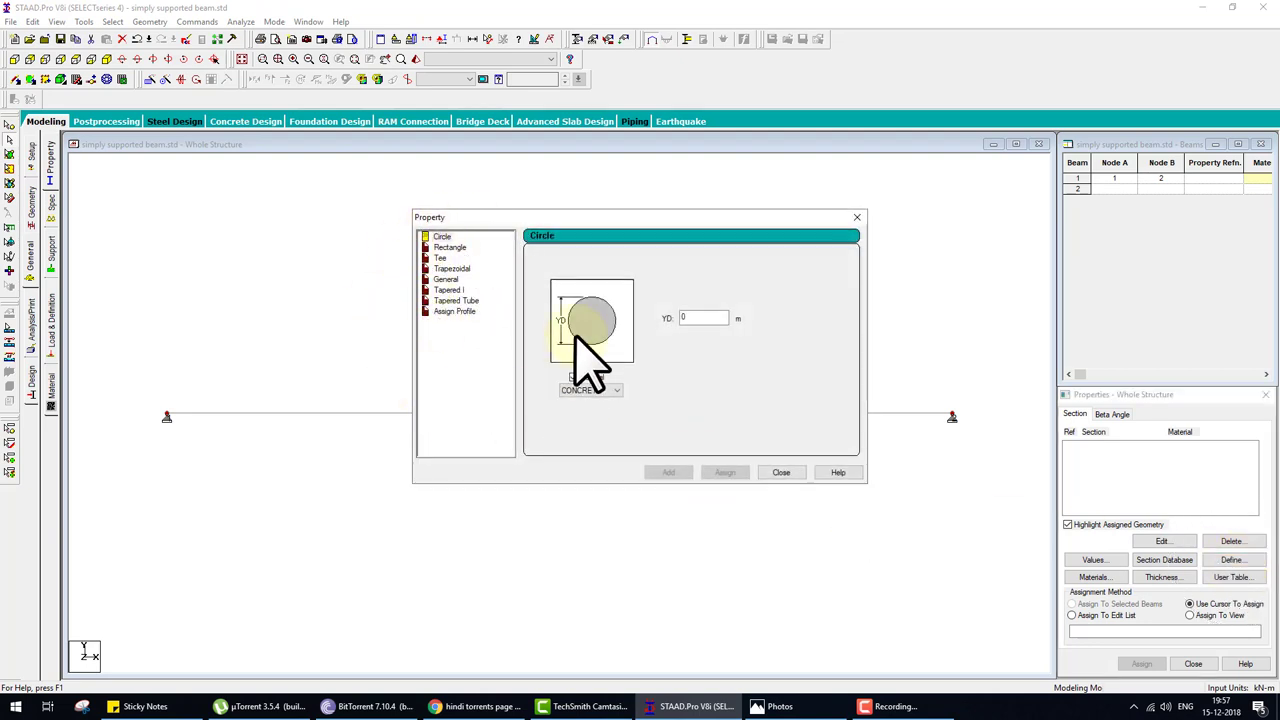
click(449, 247)
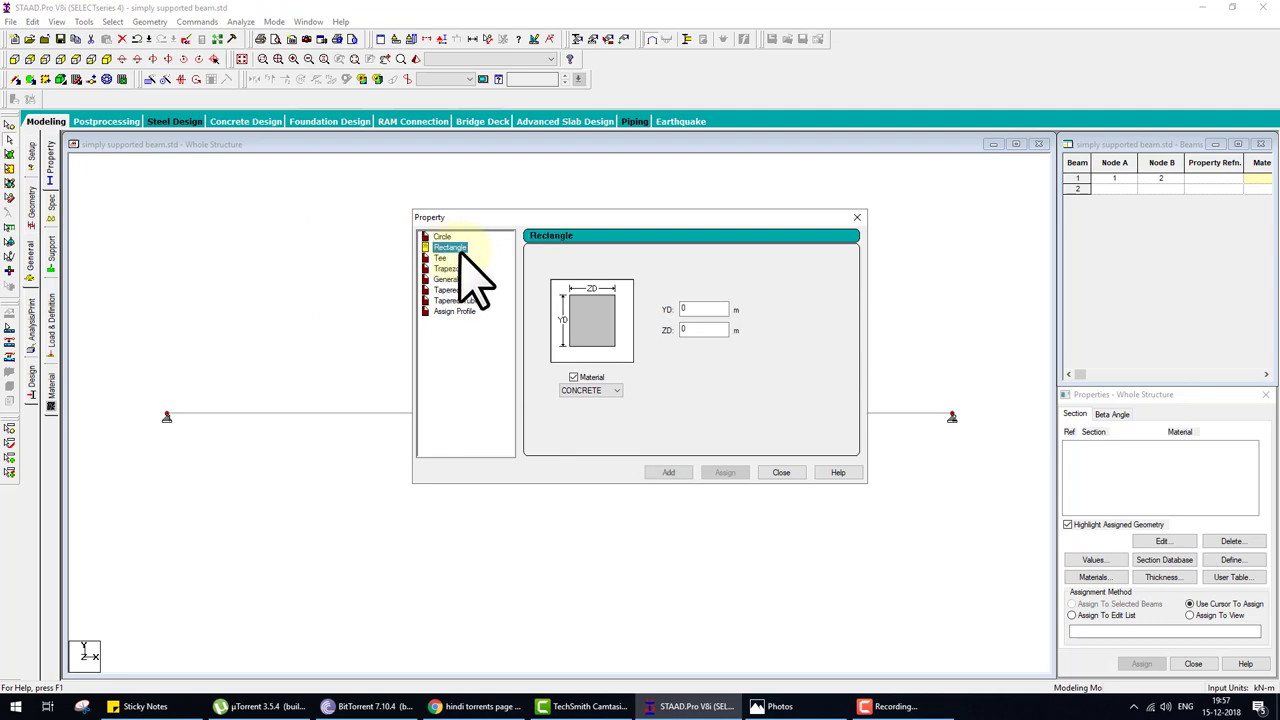
double_click(726, 311)
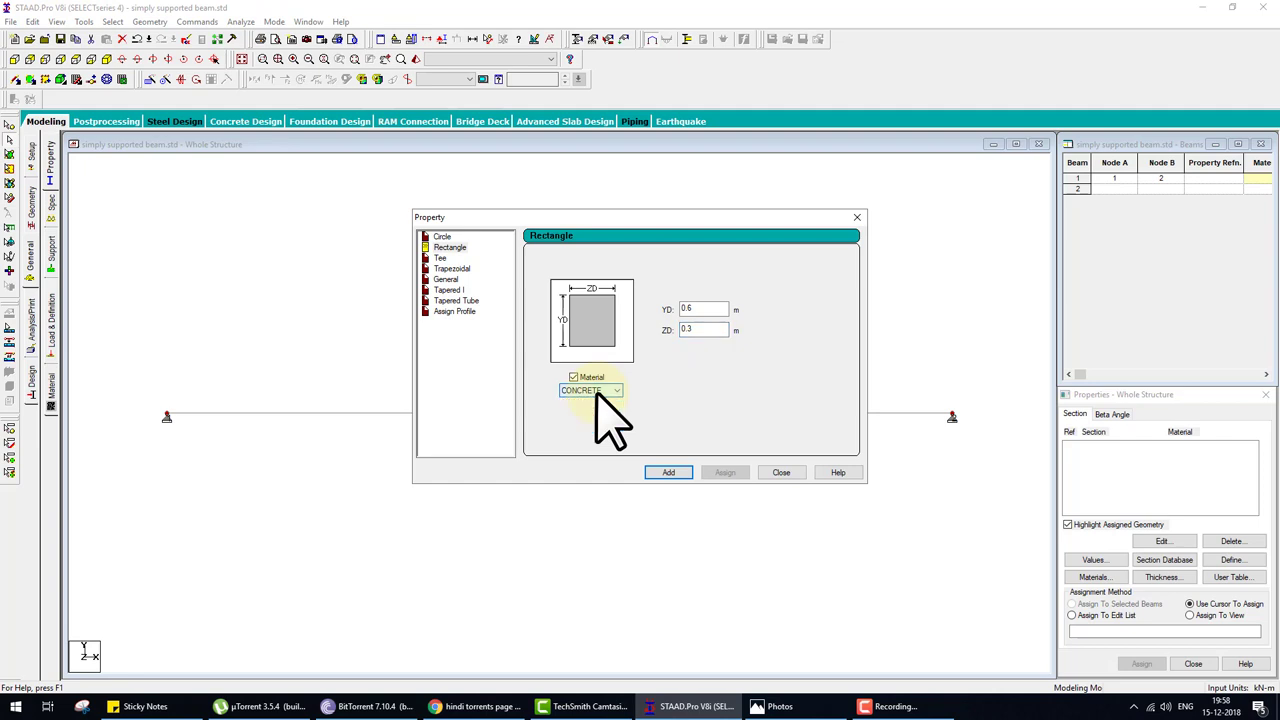
click(668, 473)
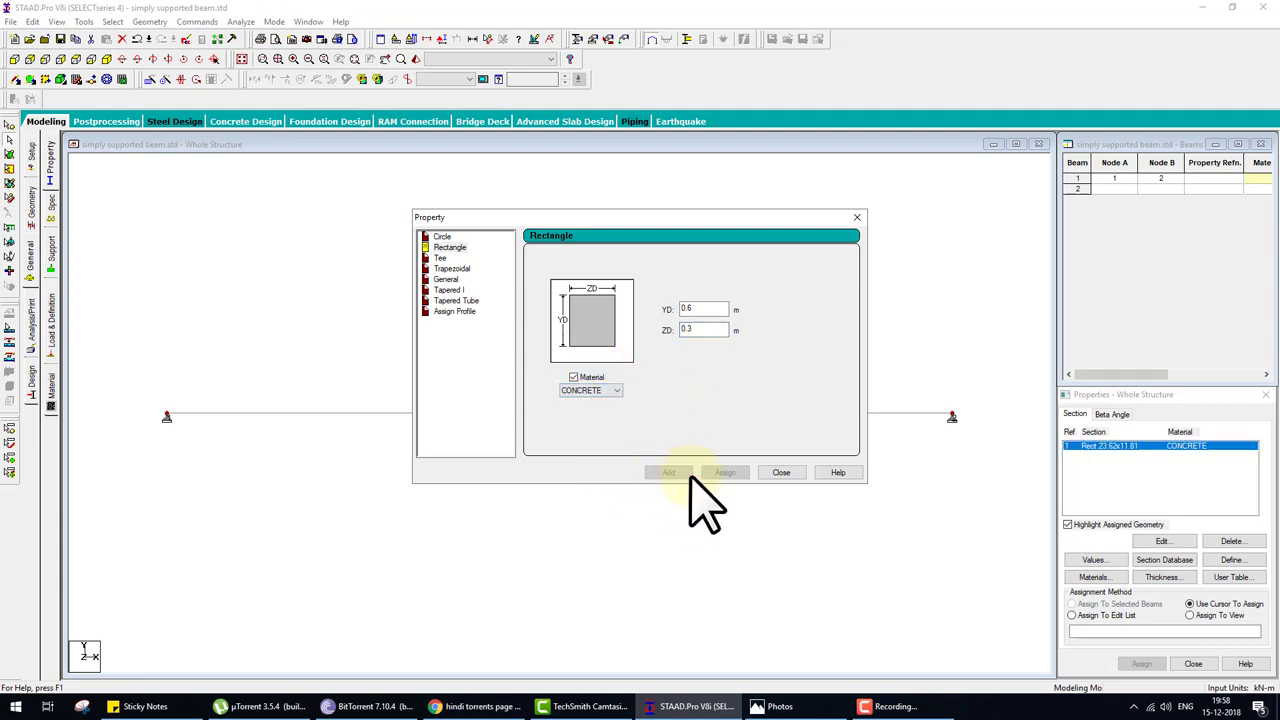
click(781, 473)
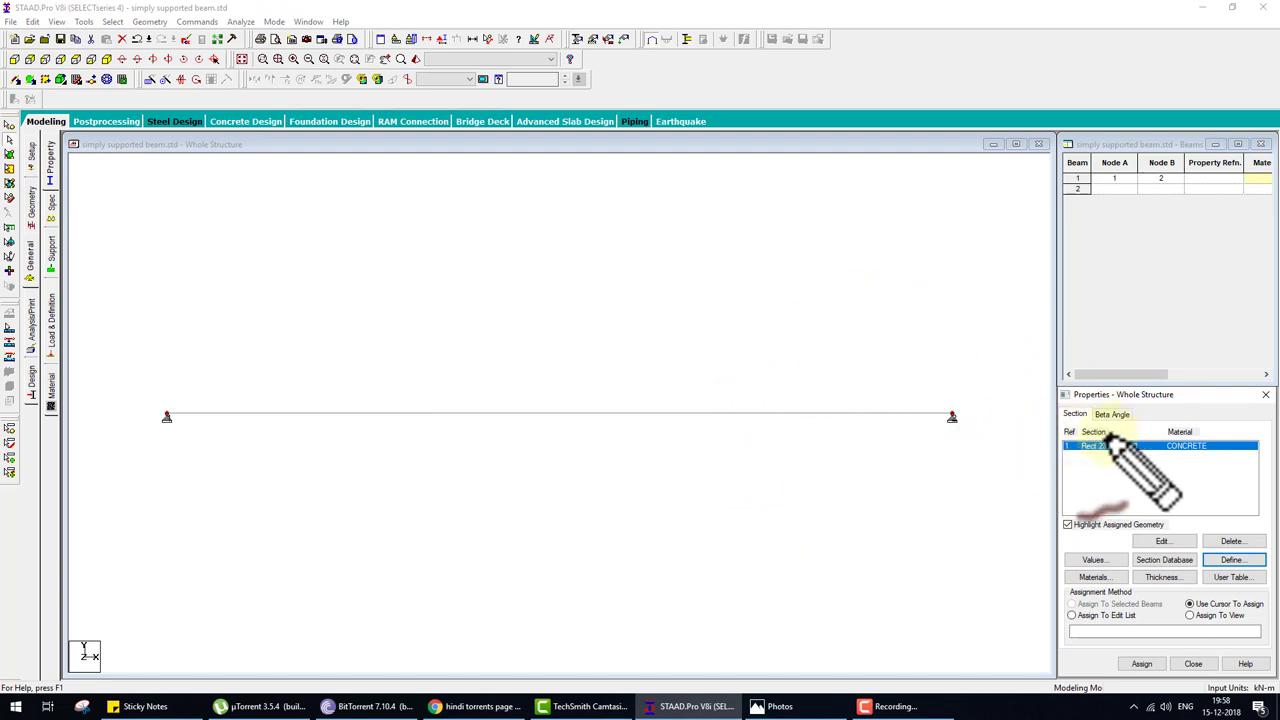
Assign the rectangular concrete section to the beam using the cursor assignment method.
mouse_move(1115, 441)
mouse_down()
mouse_move(972, 328)
mouse_move(875, 303)
mouse_move(829, 337)
mouse_move(814, 397)
mouse_move(802, 365)
mouse_move(849, 366)
mouse_up()
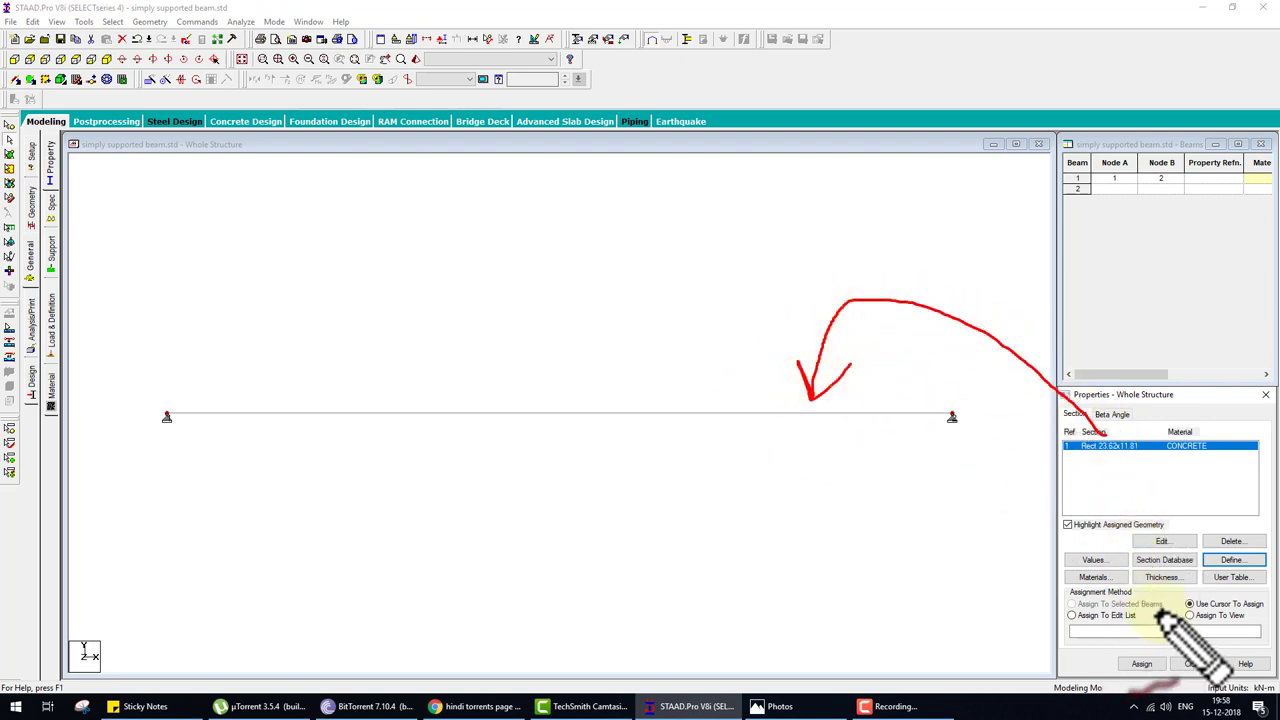
key(Escape)
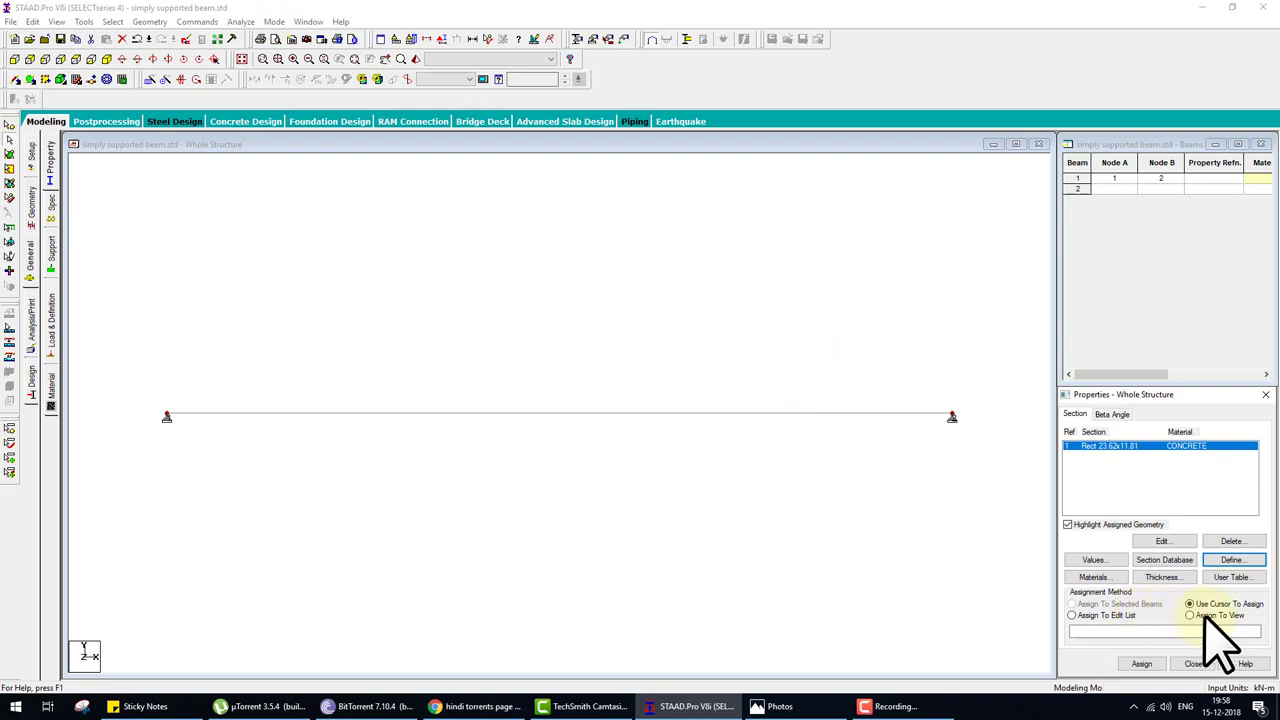
click(1142, 664)
click(776, 413)
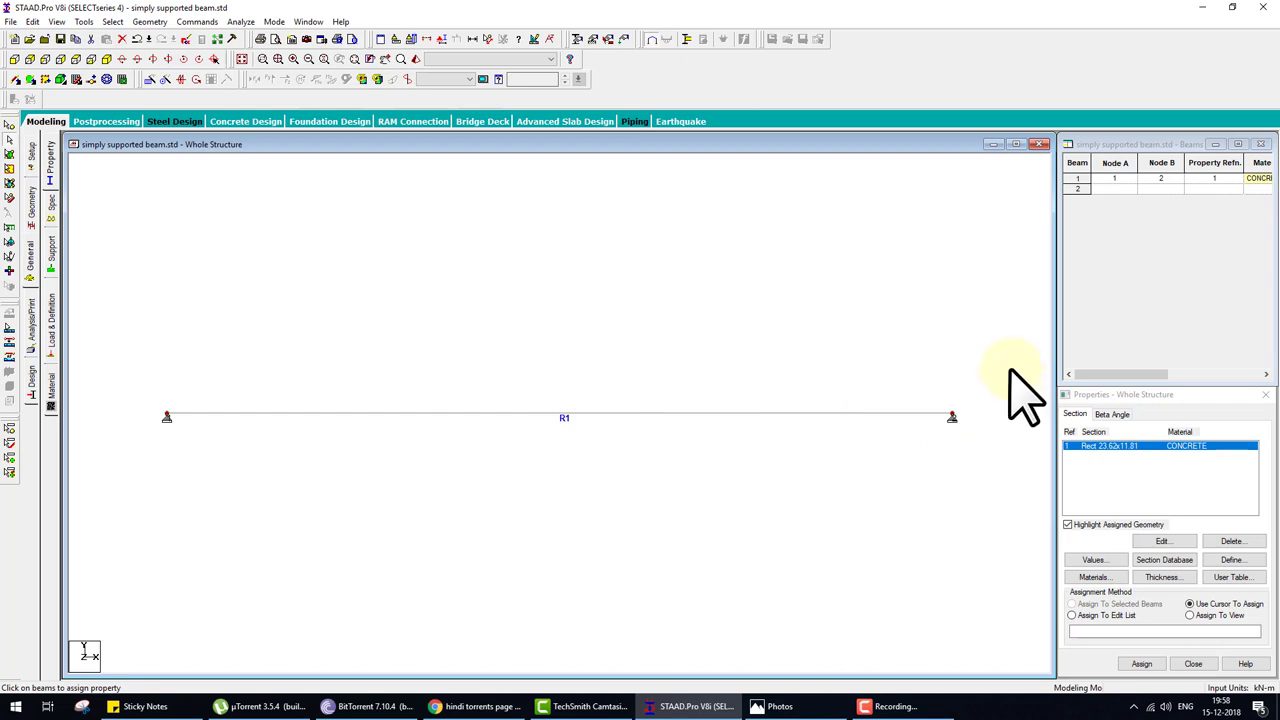
Switch to Photos to check the load in the reference beam picture, and return to STAAD.Pro to save the modified structure.
click(779, 706)
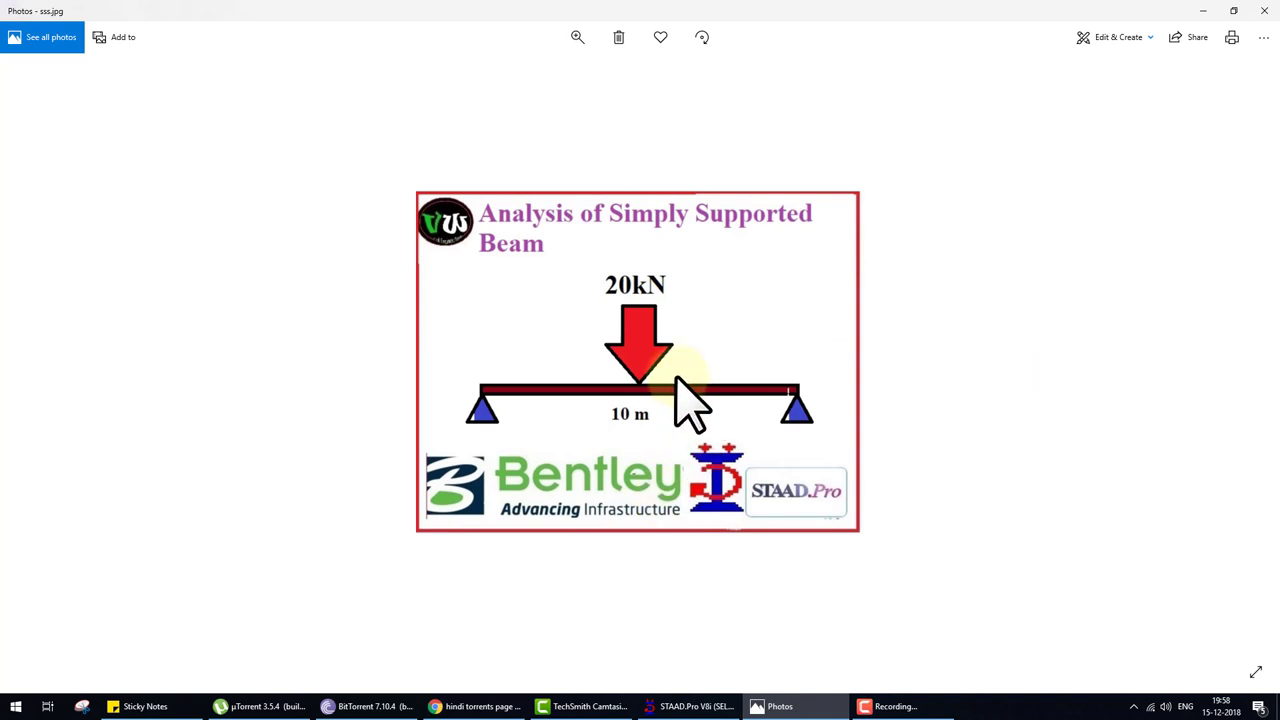
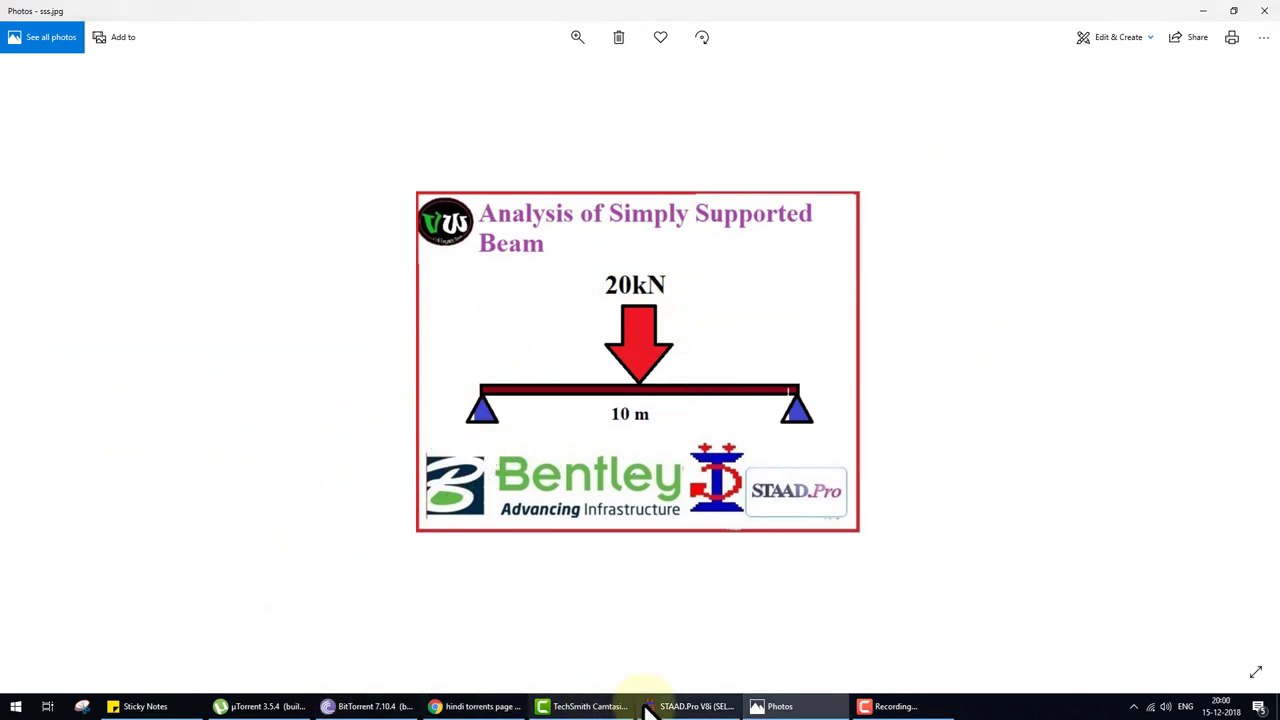
click(651, 381)
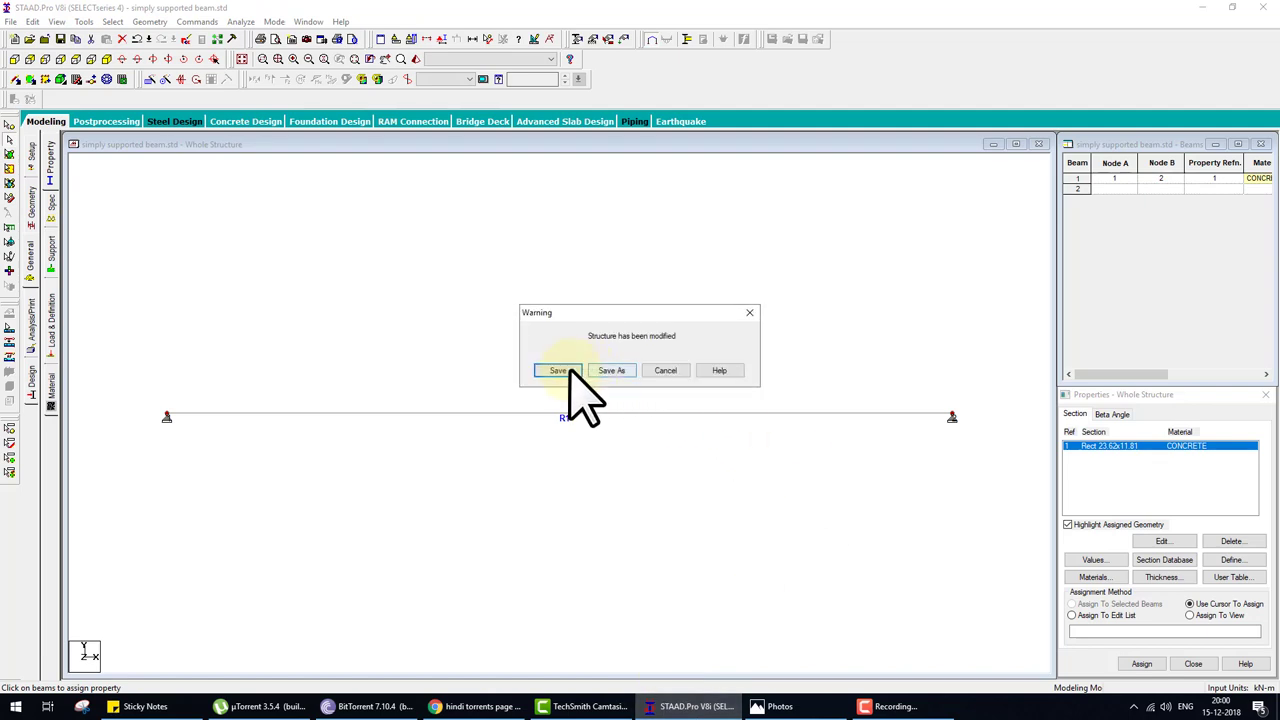
click(568, 369)
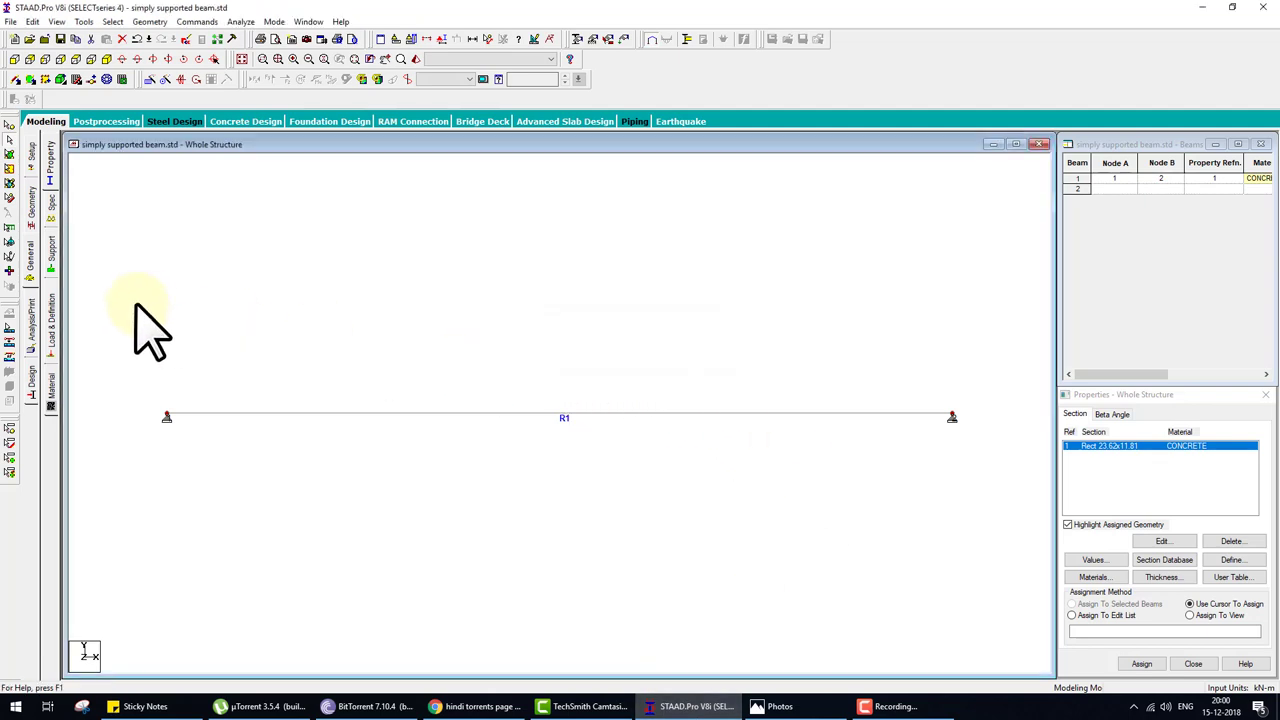
Create primary load case 1 with the Dead loading type and the title "dead".
click(51, 322)
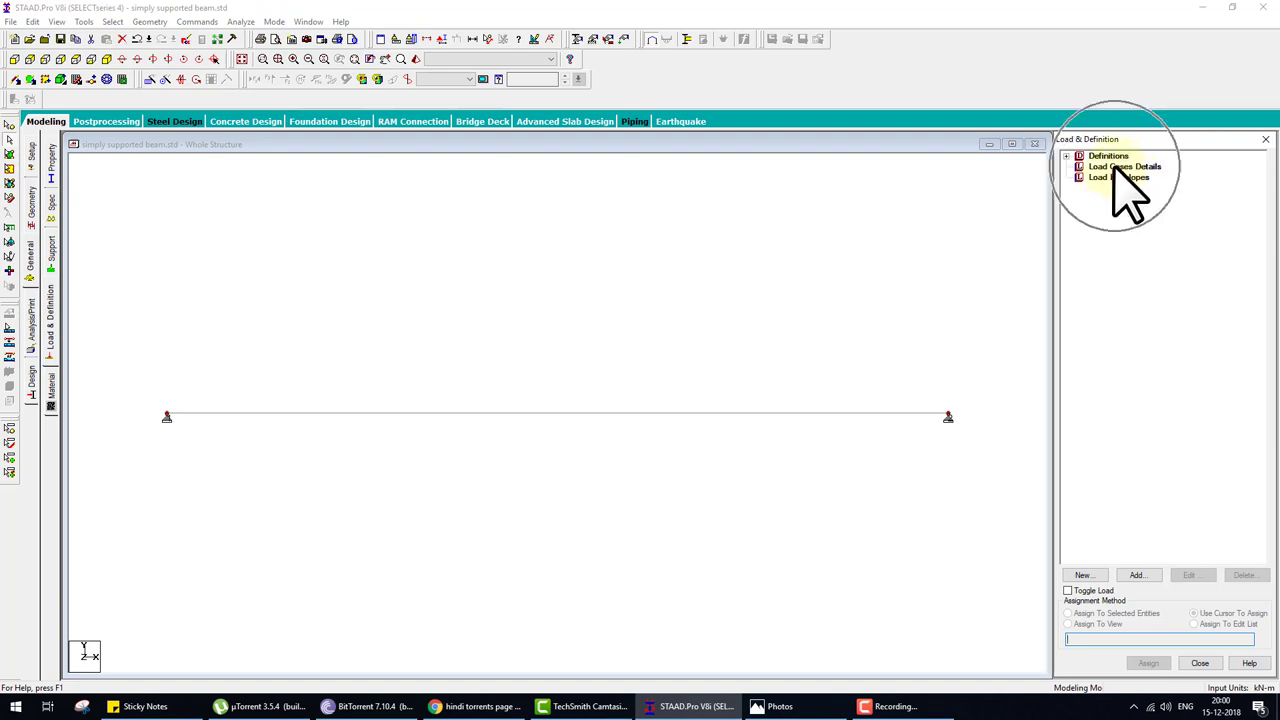
click(1138, 576)
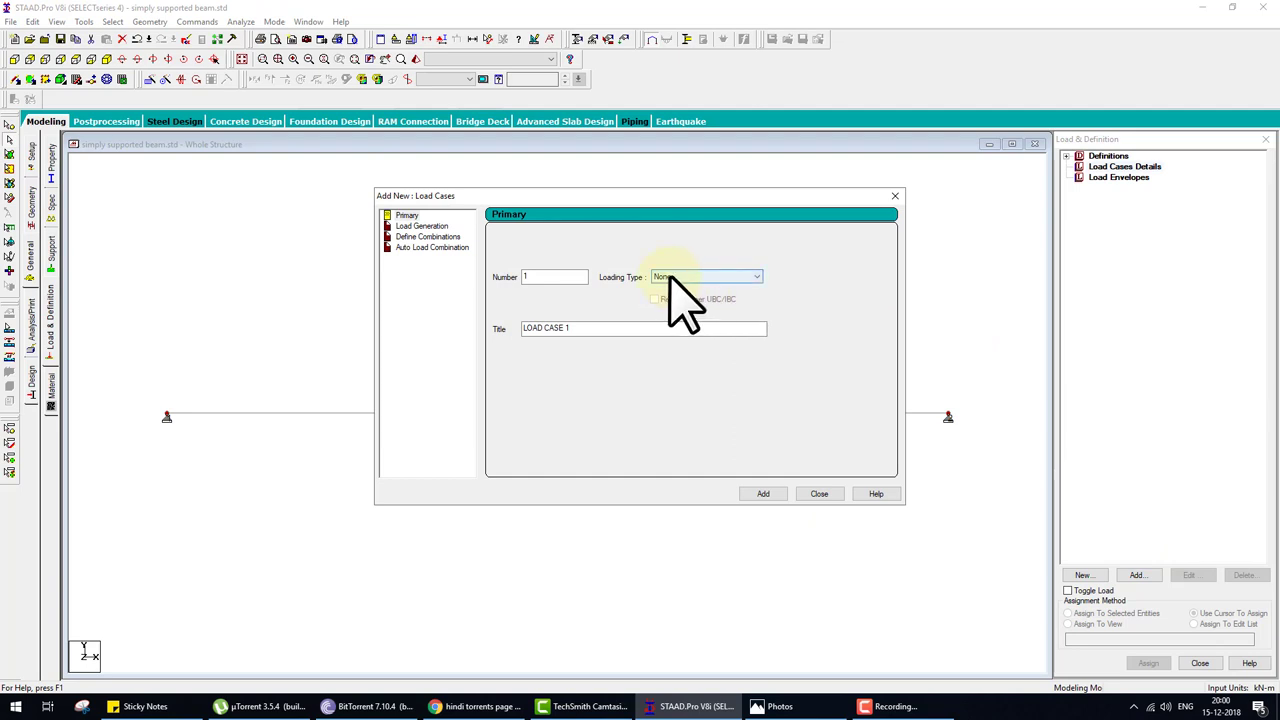
click(676, 285)
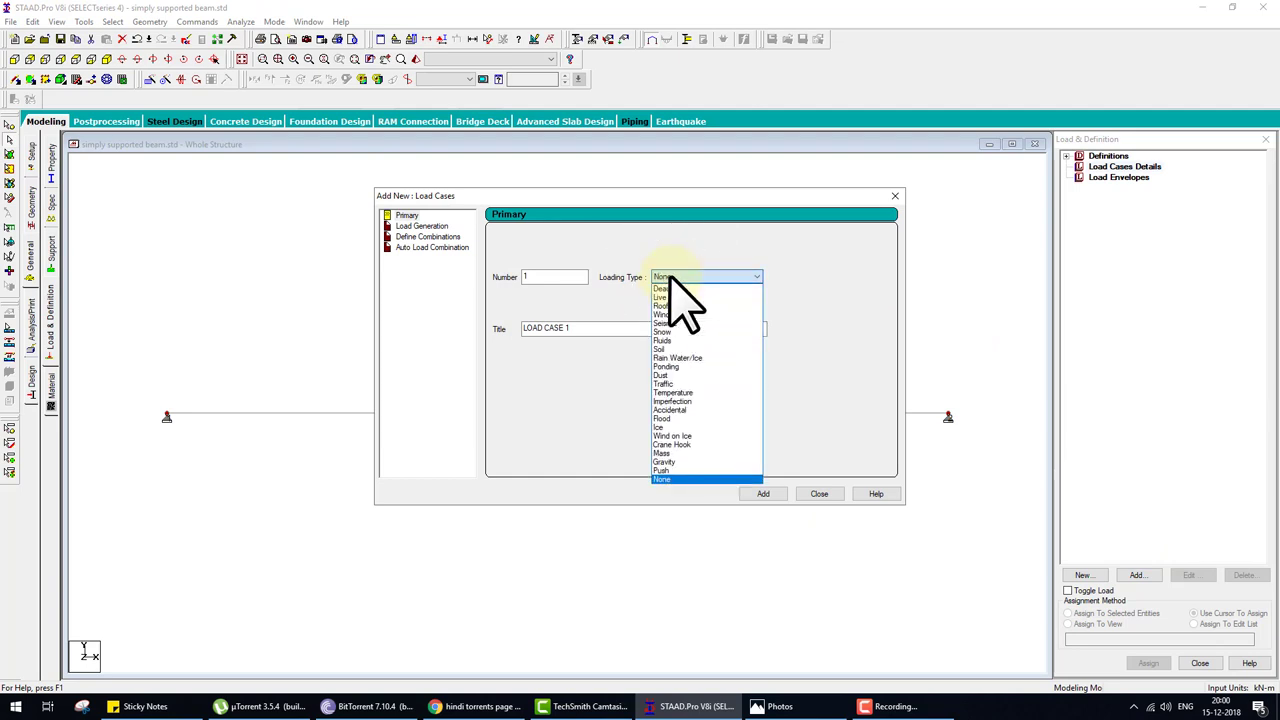
click(665, 289)
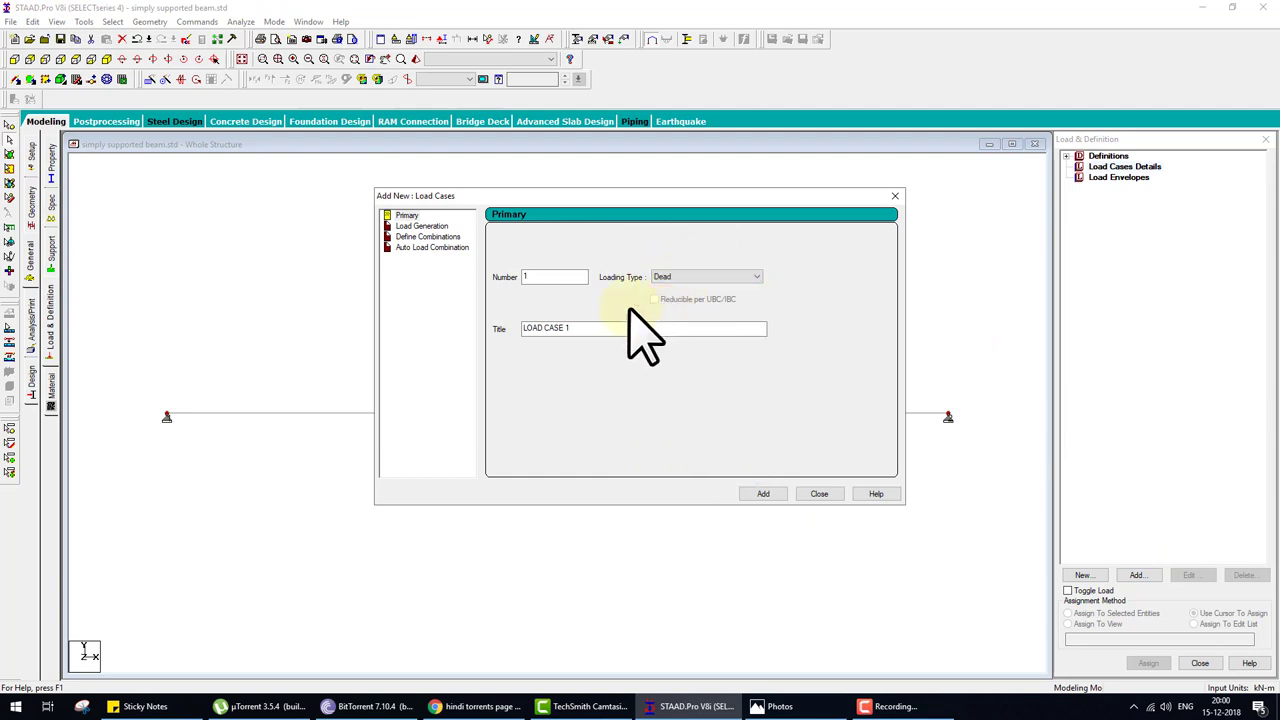
drag(590, 330, 449, 348)
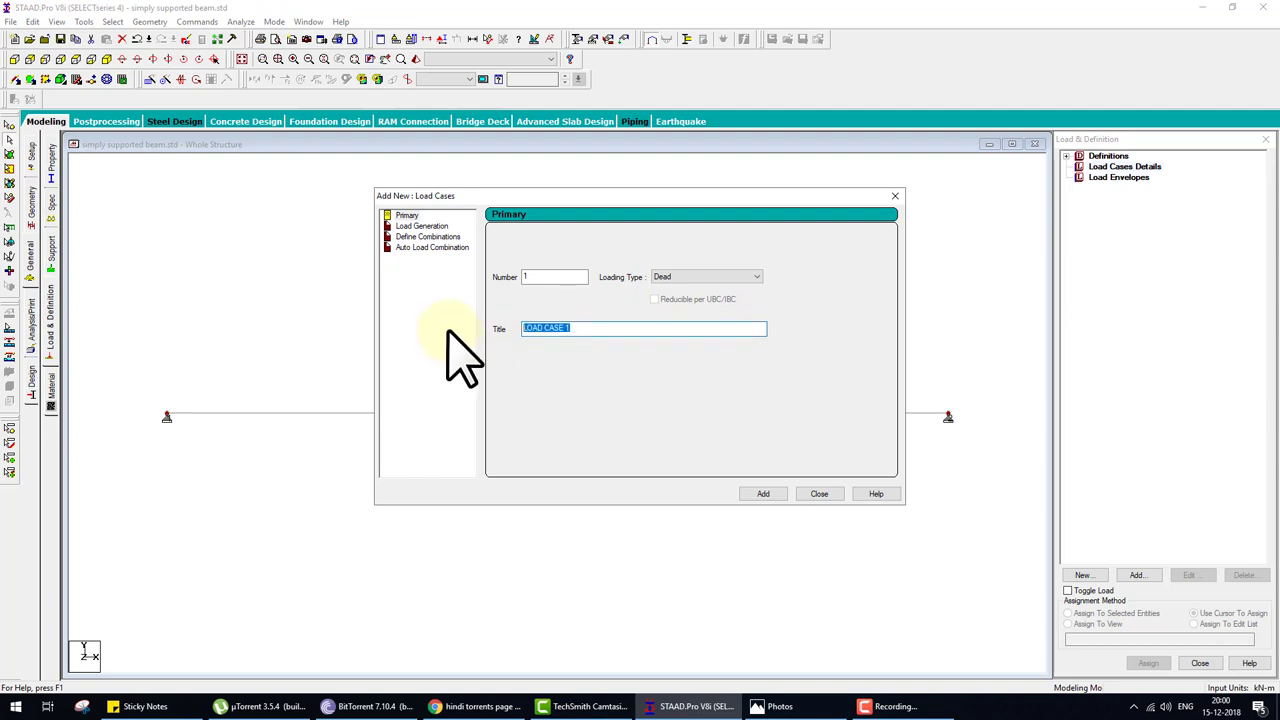
text(dead)
click(773, 495)
click(816, 493)
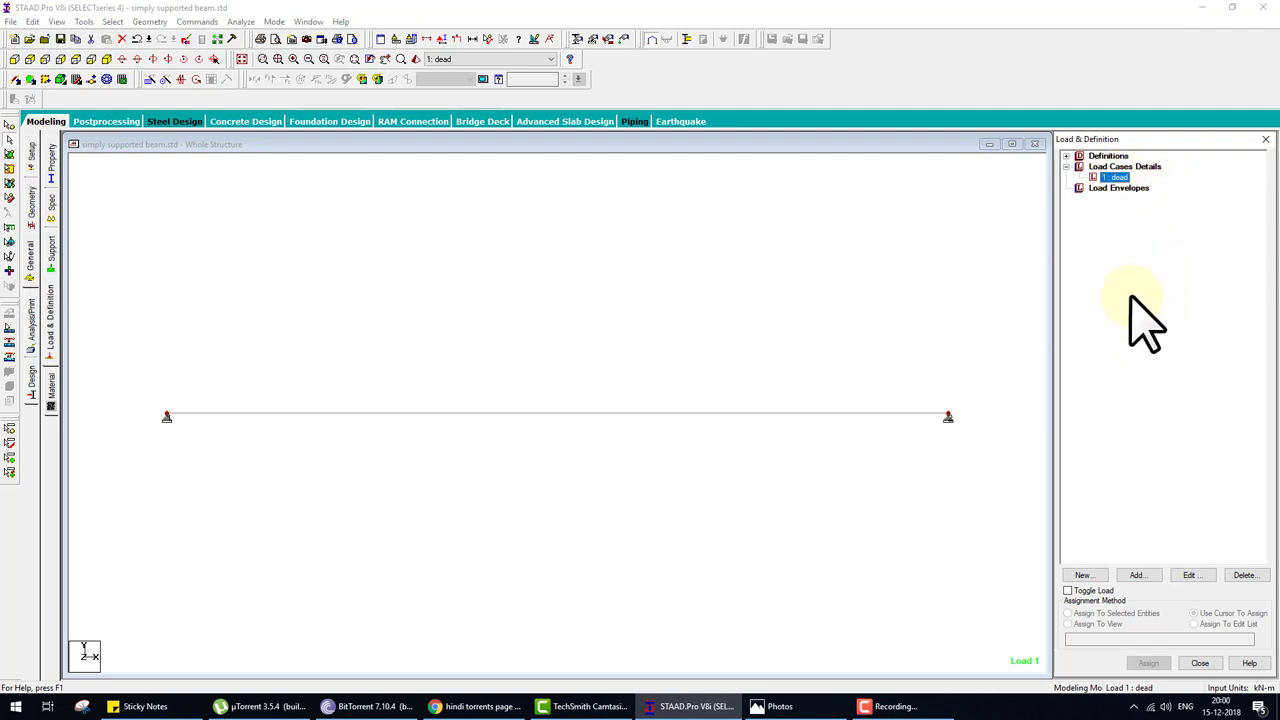
Open the new load items for the dead load case and collapse the selfweight group.
click(1137, 575)
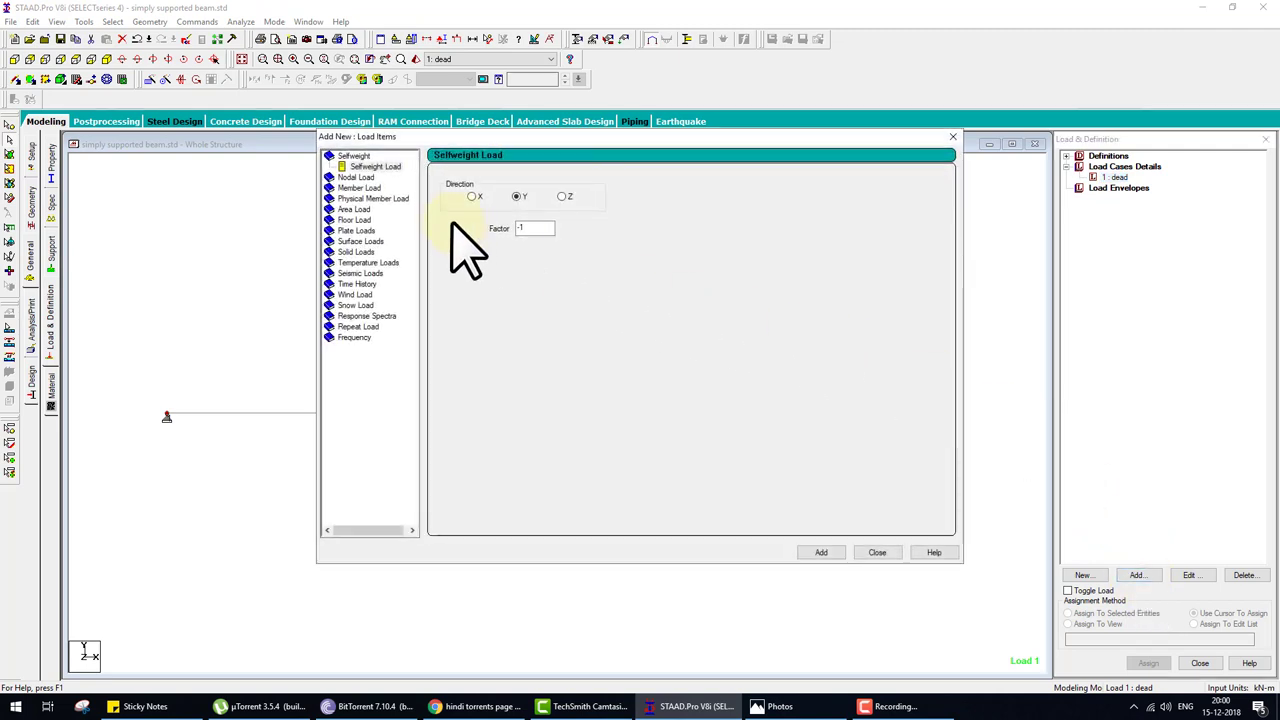
double_click(333, 158)
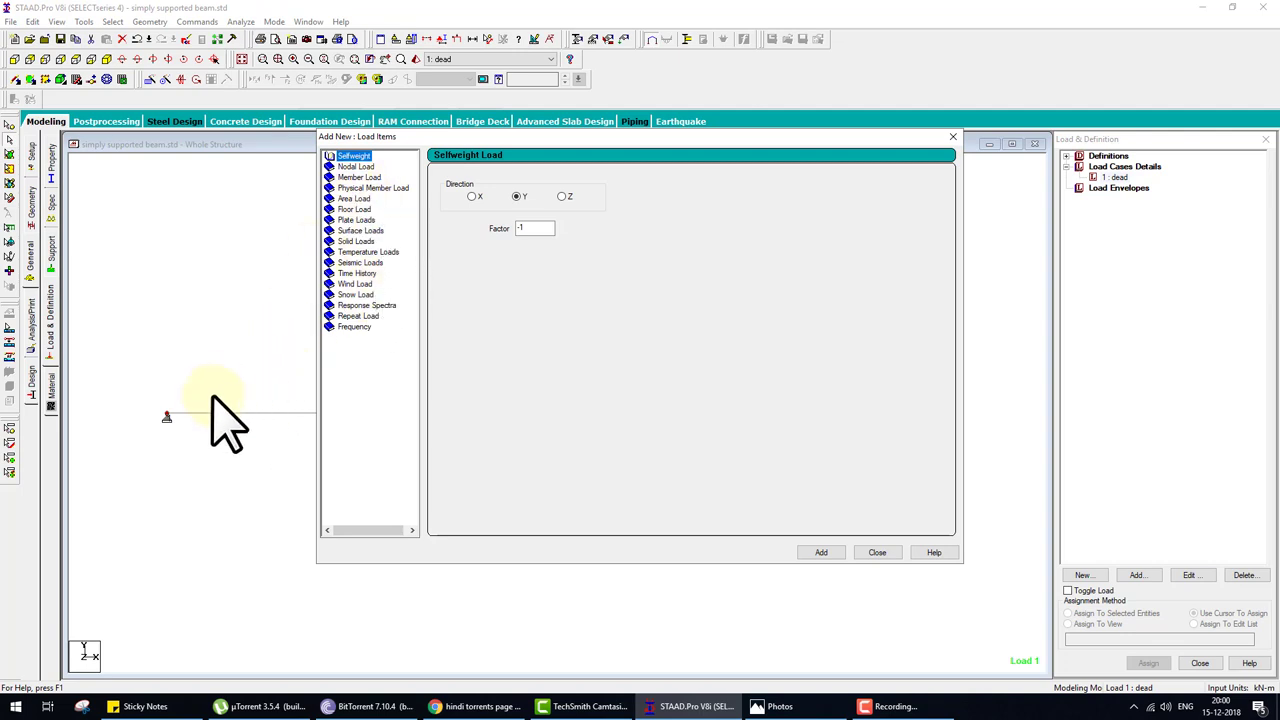
click(174, 370)
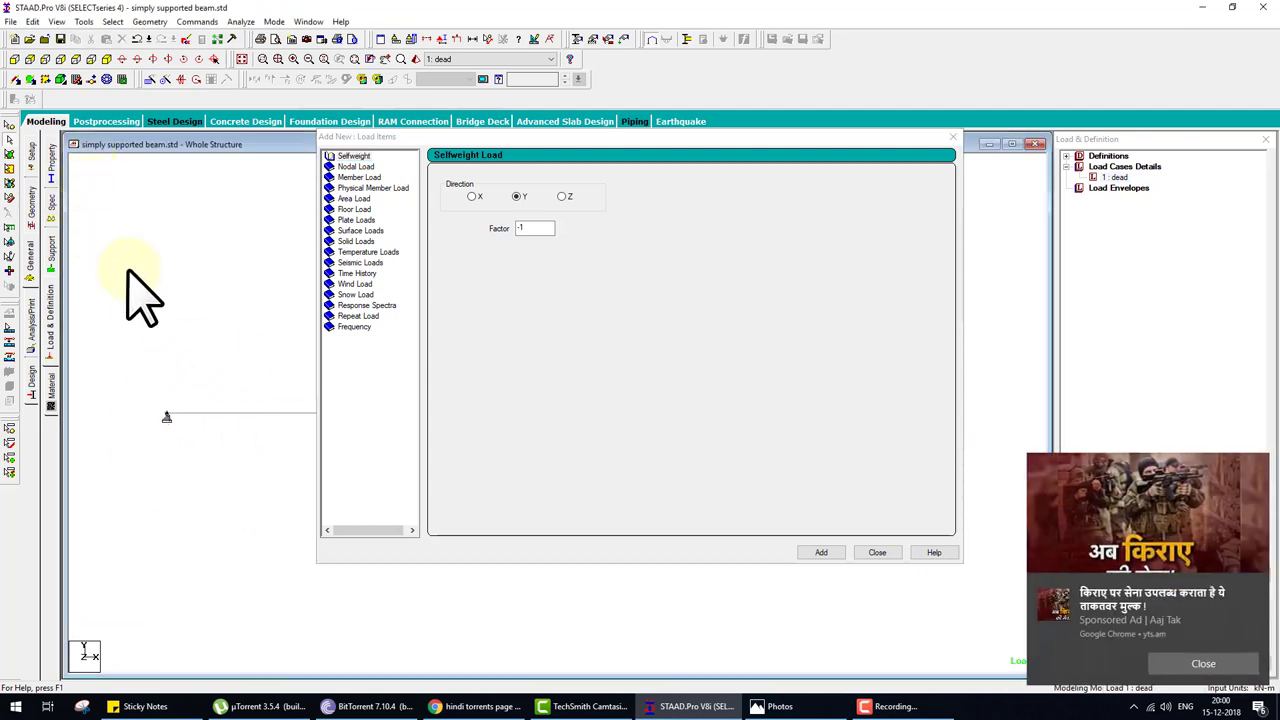
mouse_move(123, 320)
mouse_down()
mouse_move(162, 408)
mouse_move(128, 388)
mouse_move(155, 401)
mouse_move(190, 372)
mouse_up()
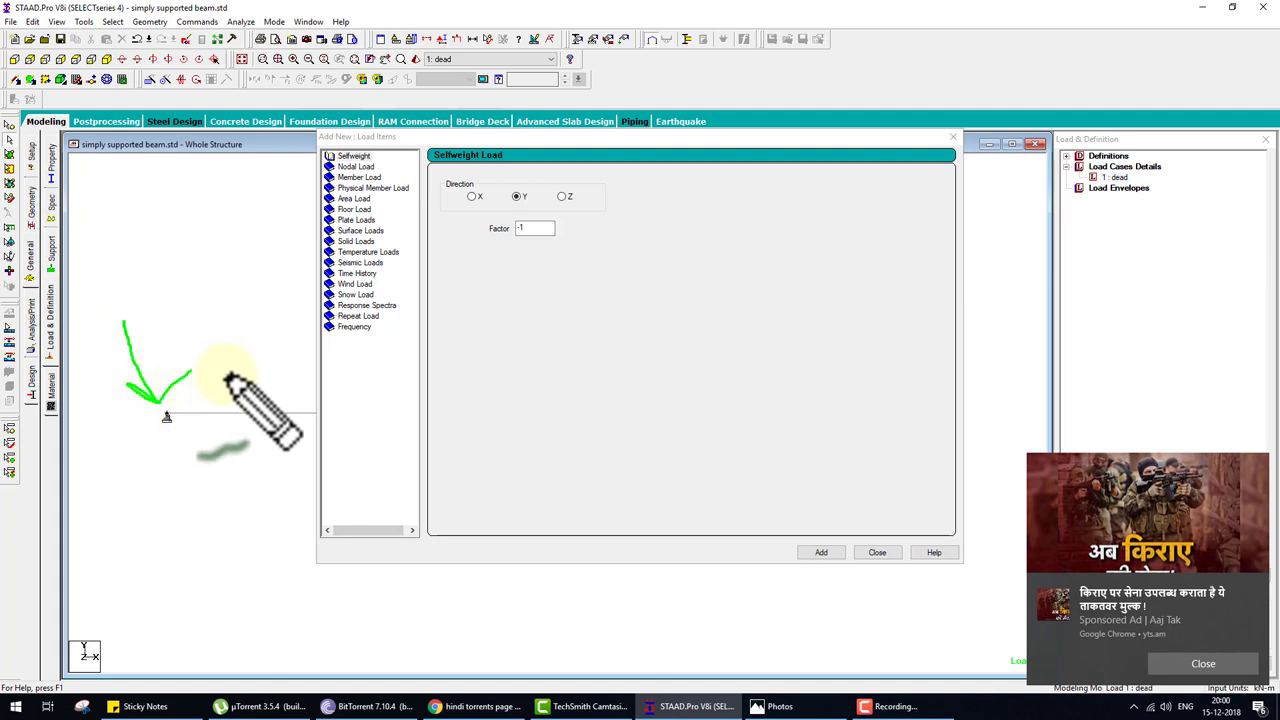
drag(241, 318, 240, 397)
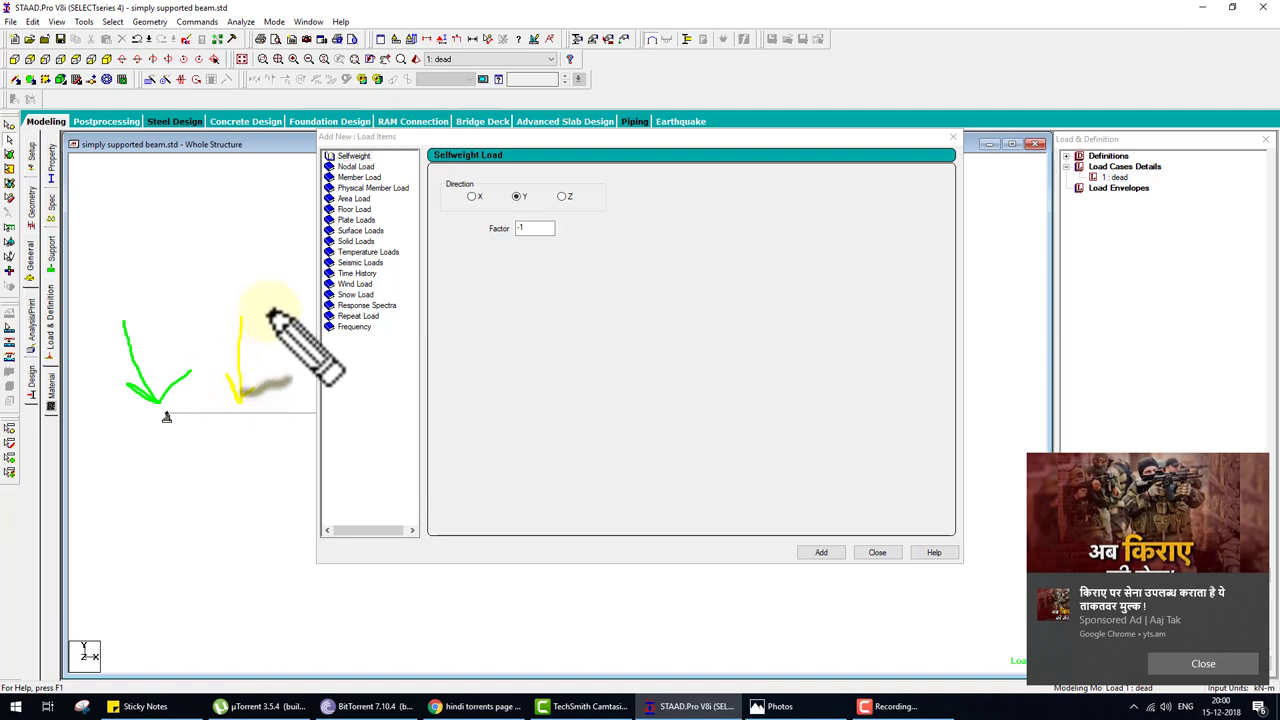
key(Escape)
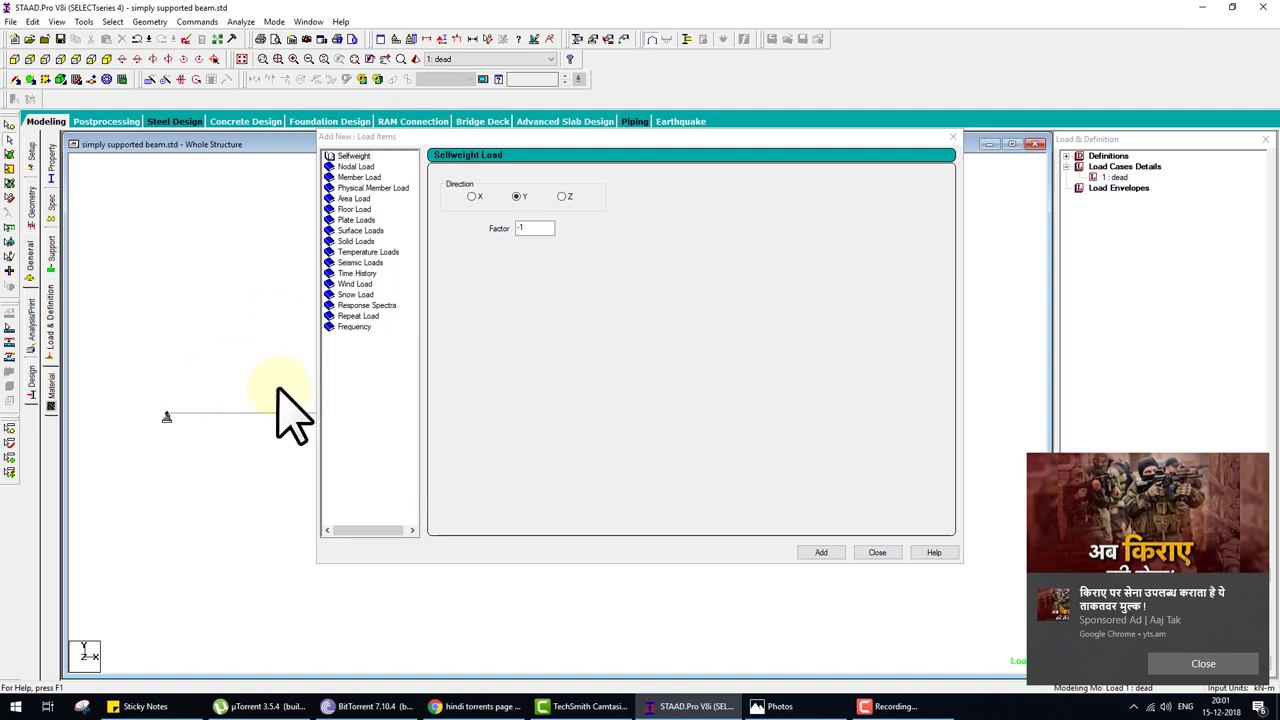
Choose a concentrated force member load for the dead load case and set its force P to -20 kN.
click(358, 178)
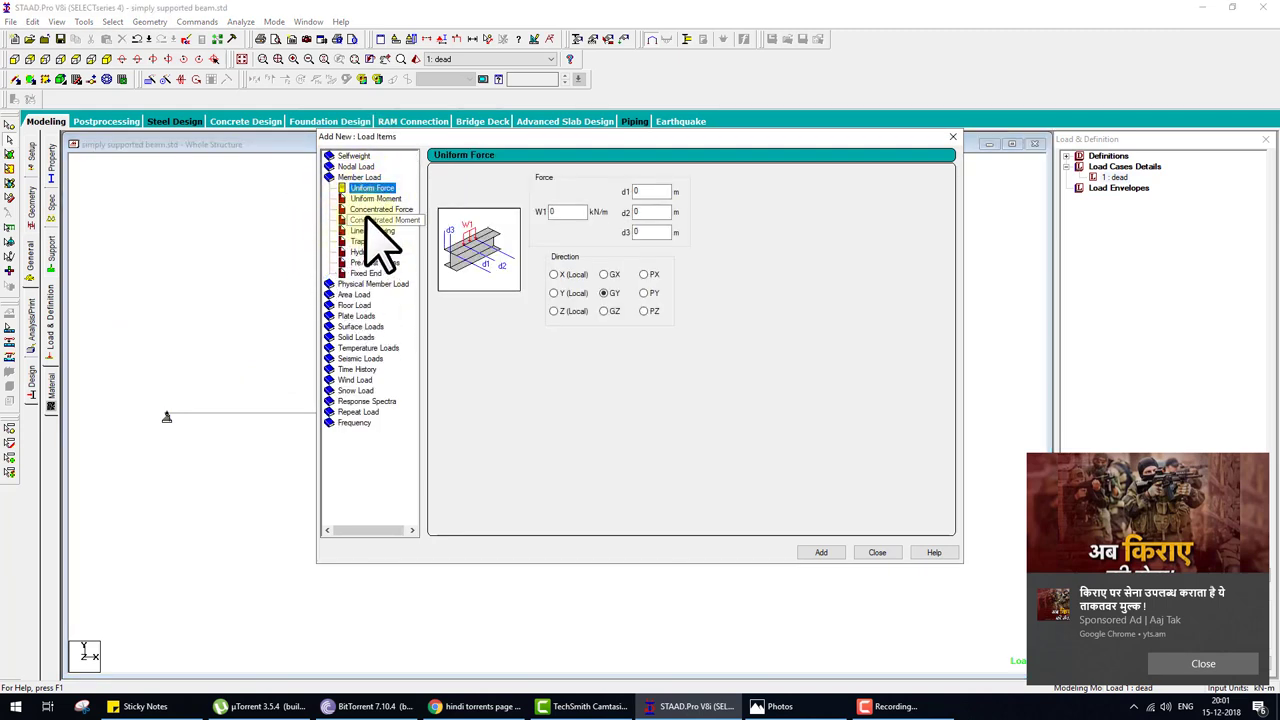
click(378, 210)
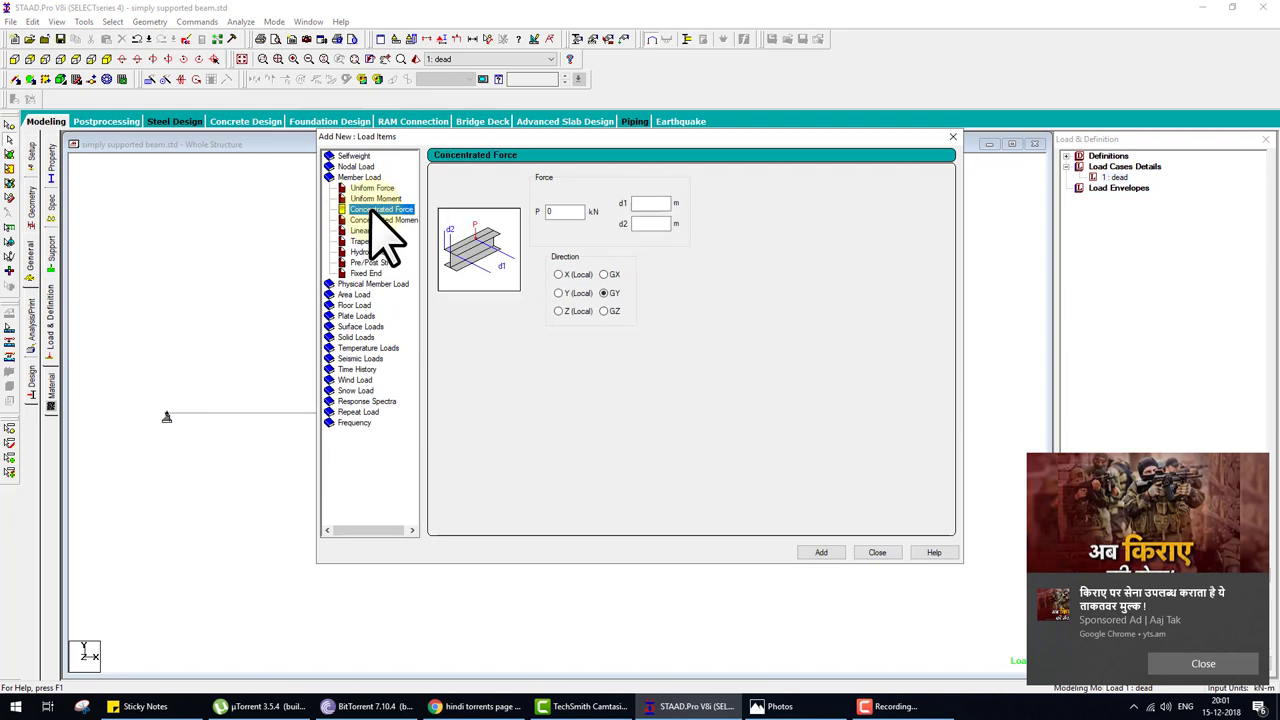
click(560, 212)
double_click(562, 212)
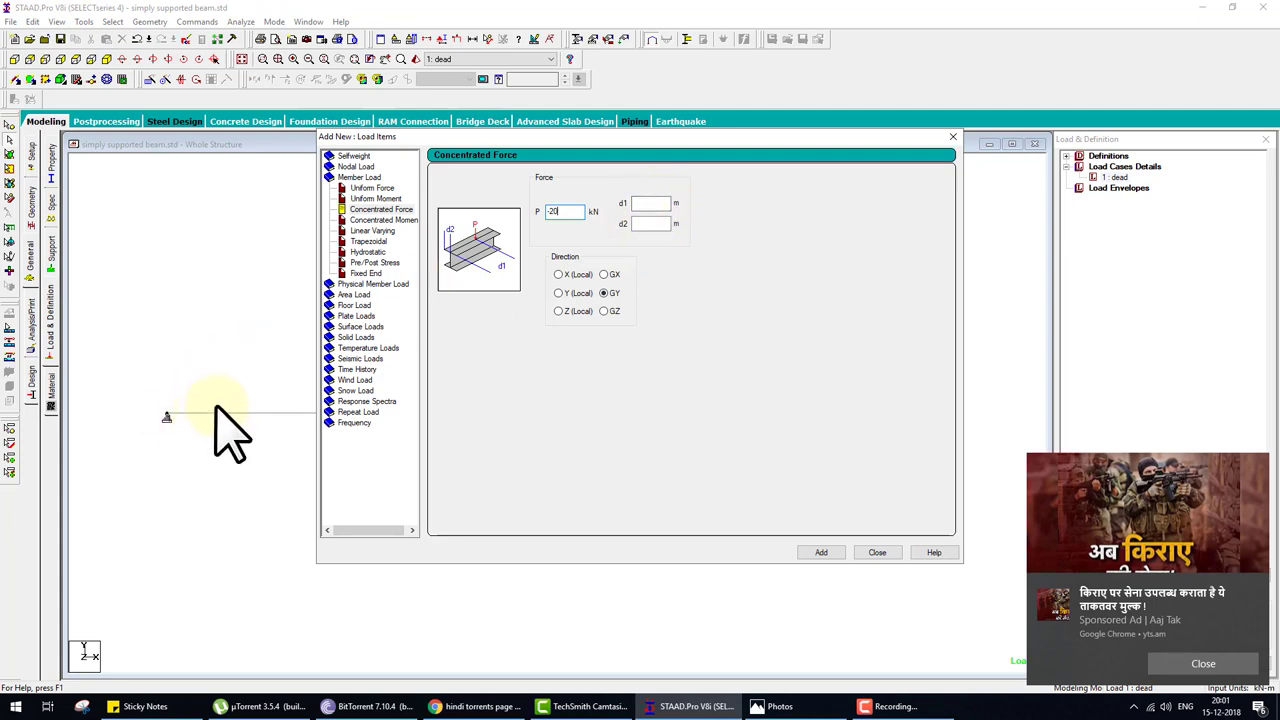
mouse_move(241, 350)
mouse_down()
mouse_move(243, 408)
mouse_move(260, 393)
mouse_move(292, 410)
mouse_up()
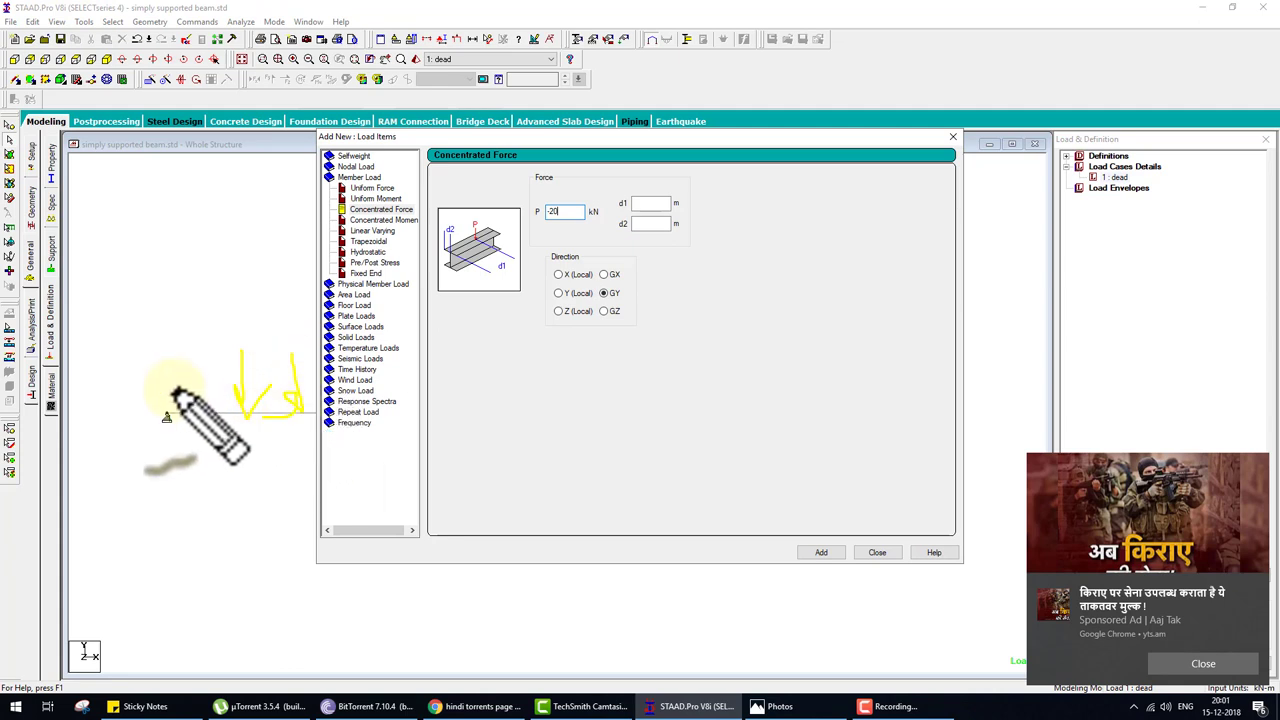
drag(168, 390, 222, 368)
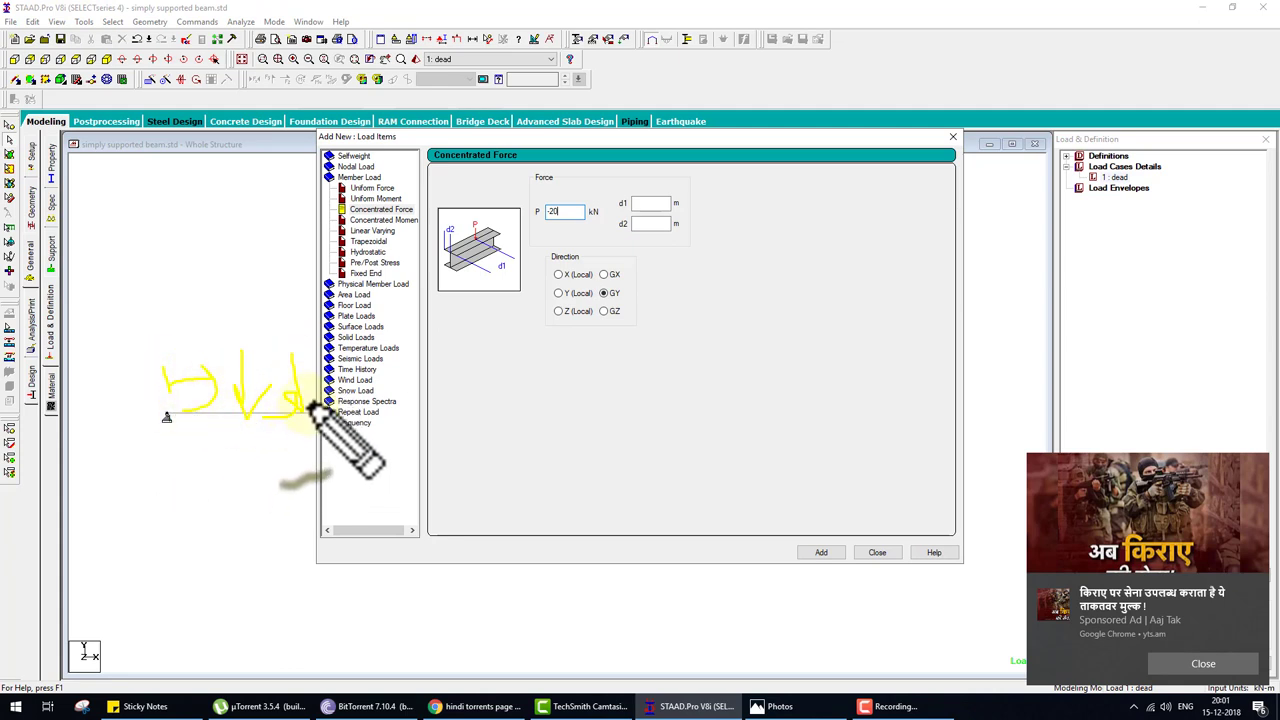
key(Escape)
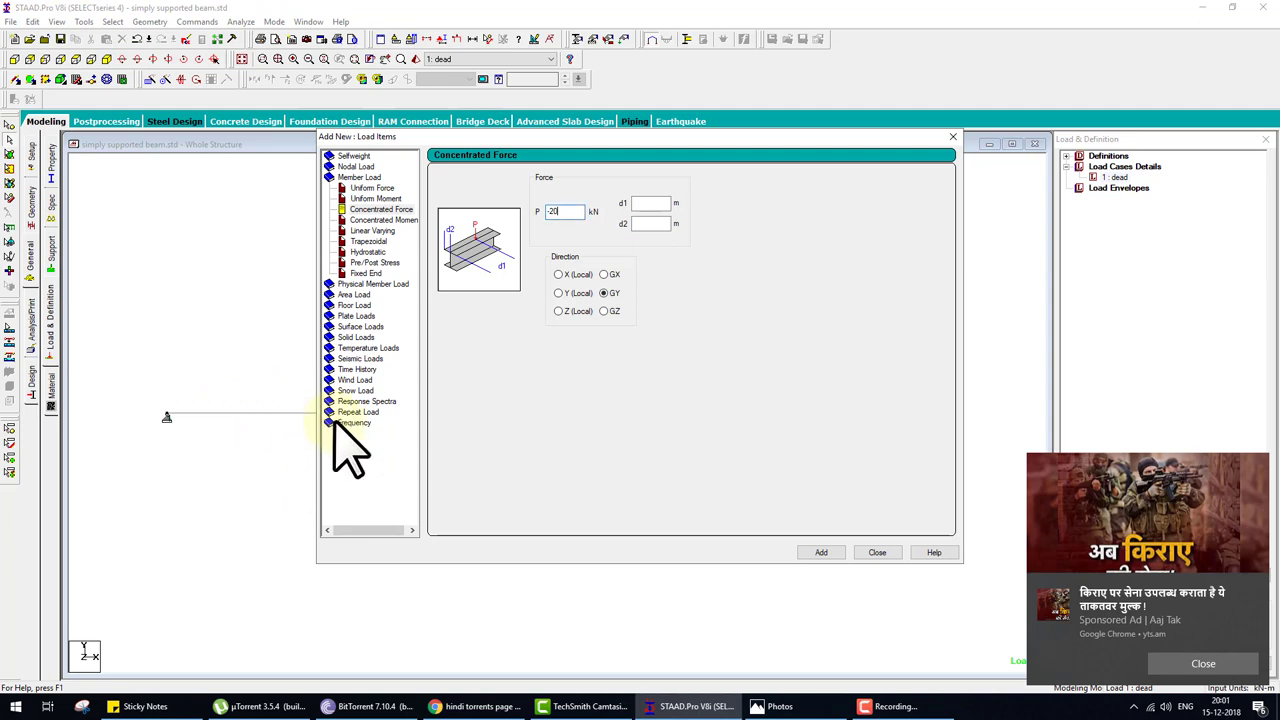
Add the concentrated force in the GY direction with d1 and d2 left blank, and select it under the dead load case.
click(655, 223)
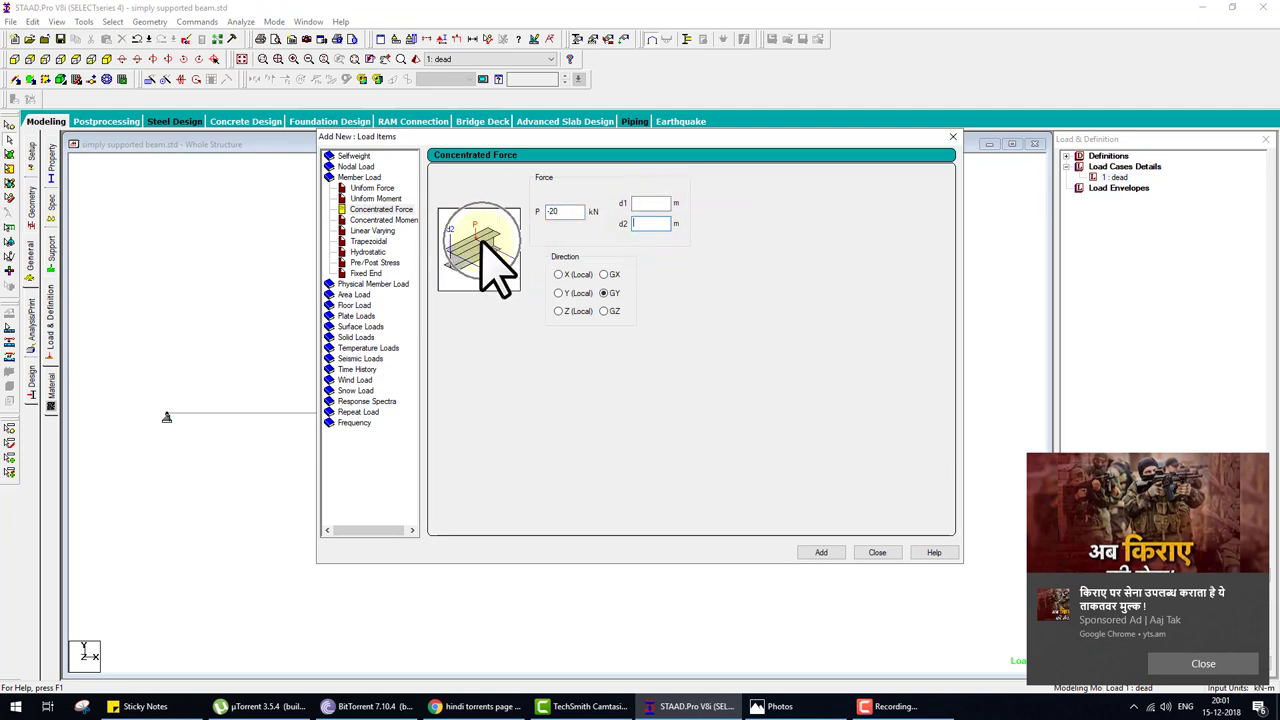
click(826, 553)
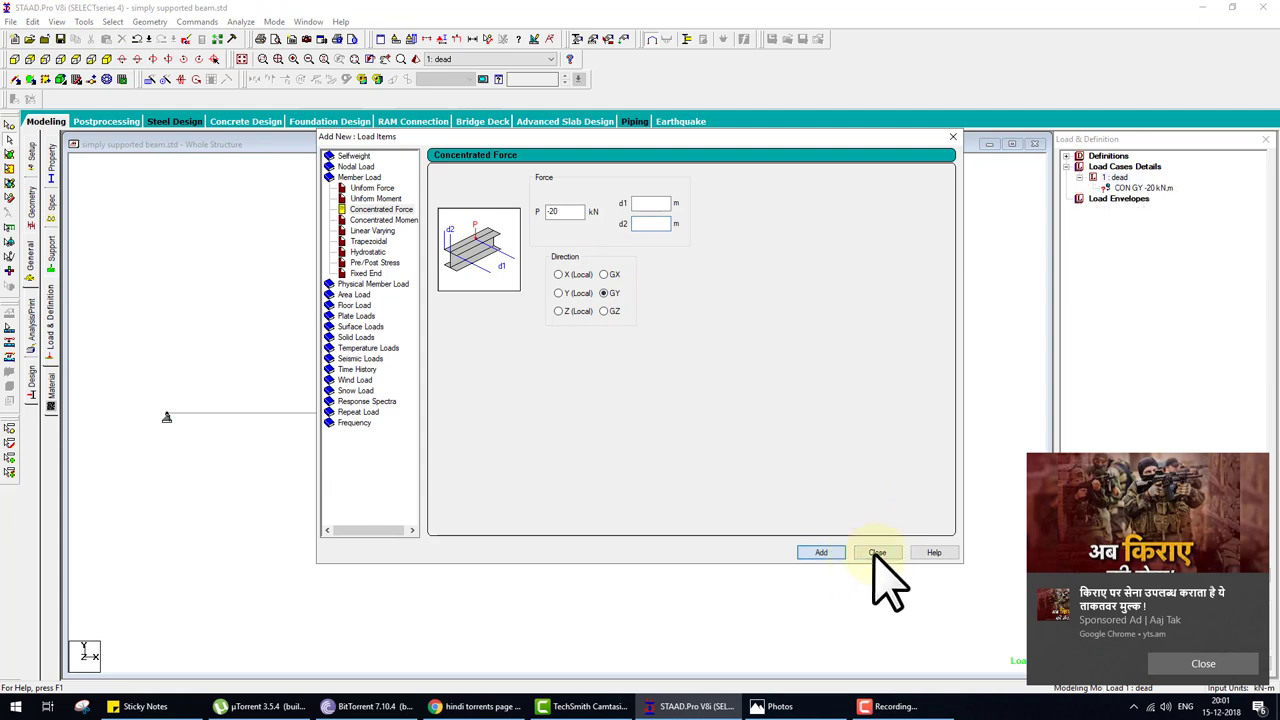
click(895, 553)
click(1203, 663)
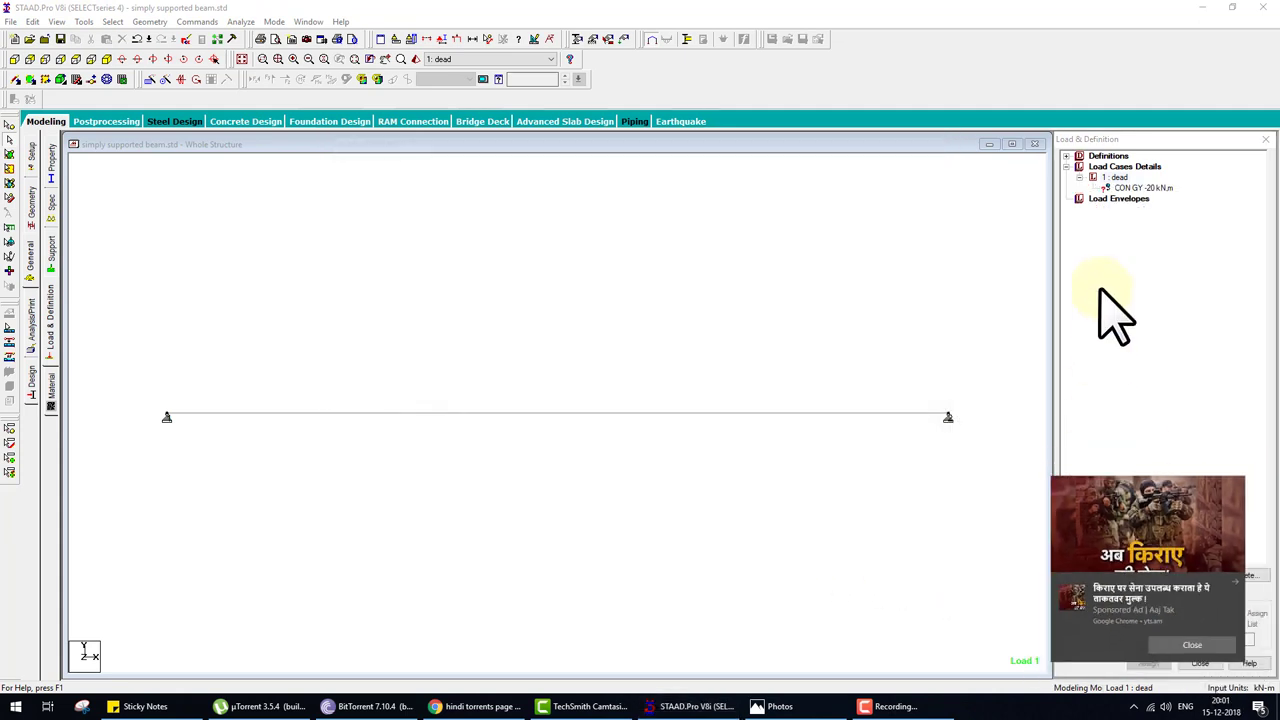
click(1122, 188)
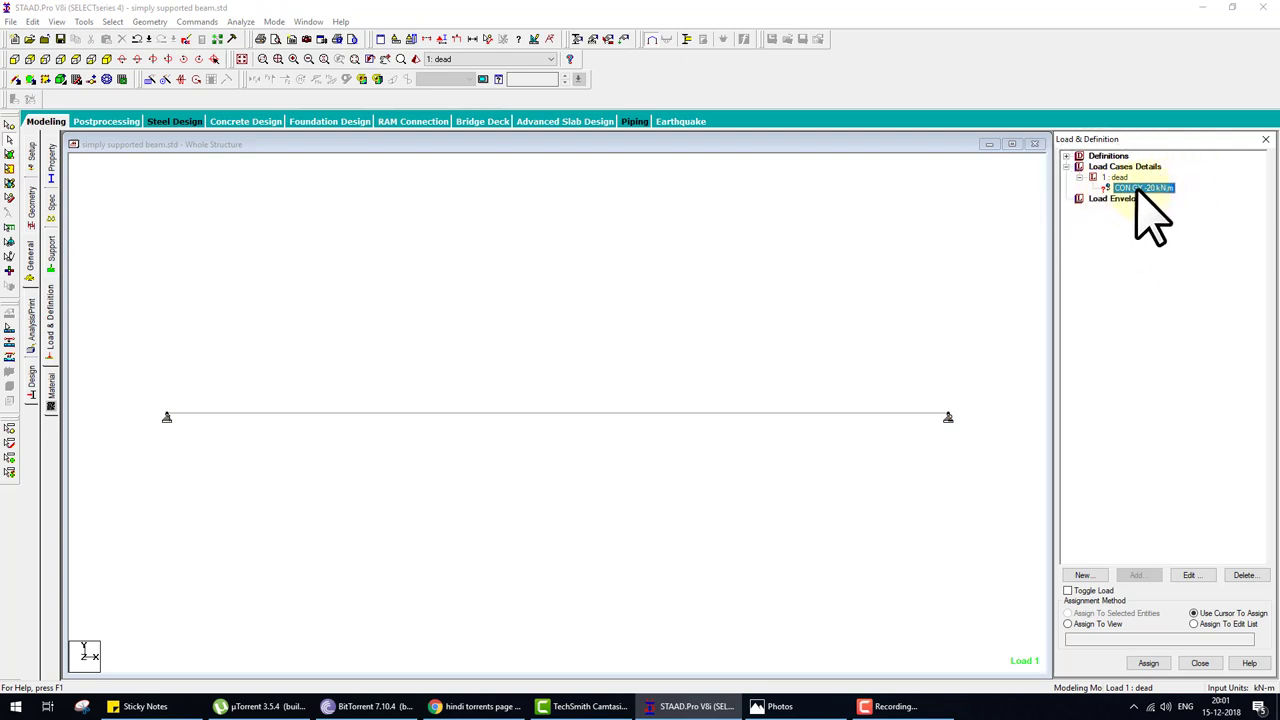
mouse_move(1106, 190)
mouse_down()
mouse_move(925, 258)
mouse_move(822, 393)
mouse_move(840, 338)
mouse_move(810, 395)
mouse_move(868, 385)
mouse_move(851, 349)
mouse_up()
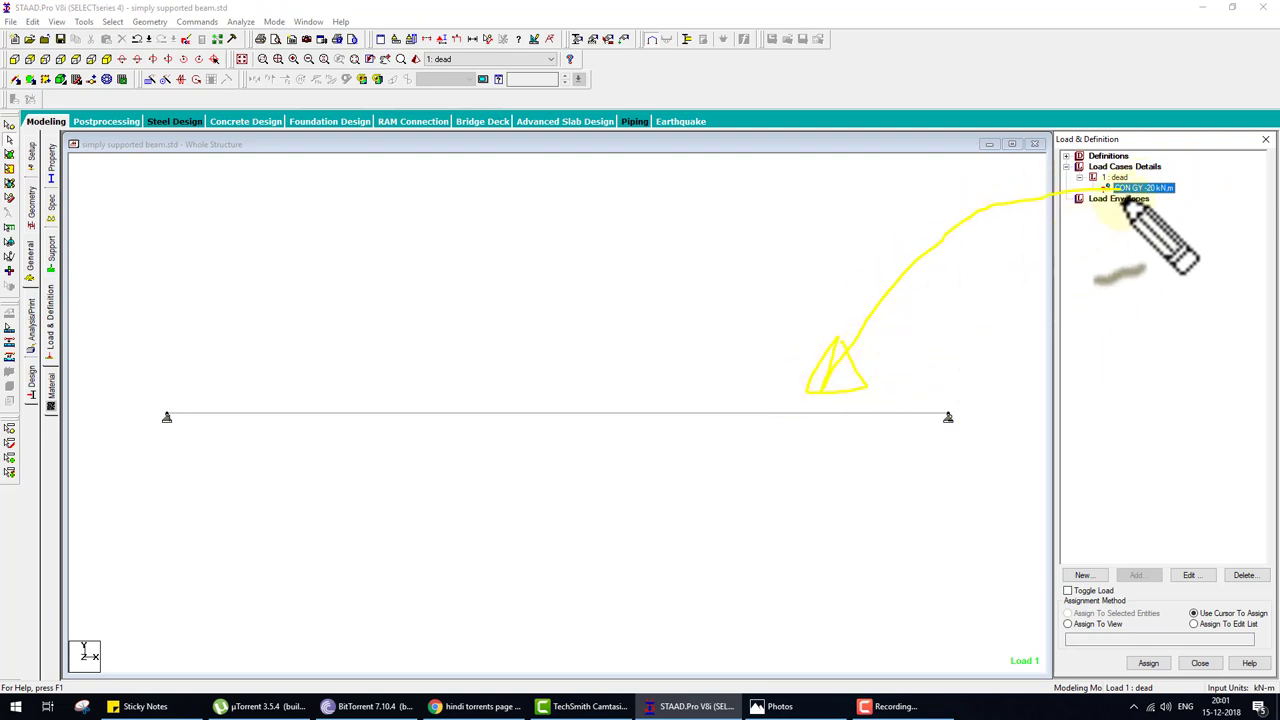
key(Escape)
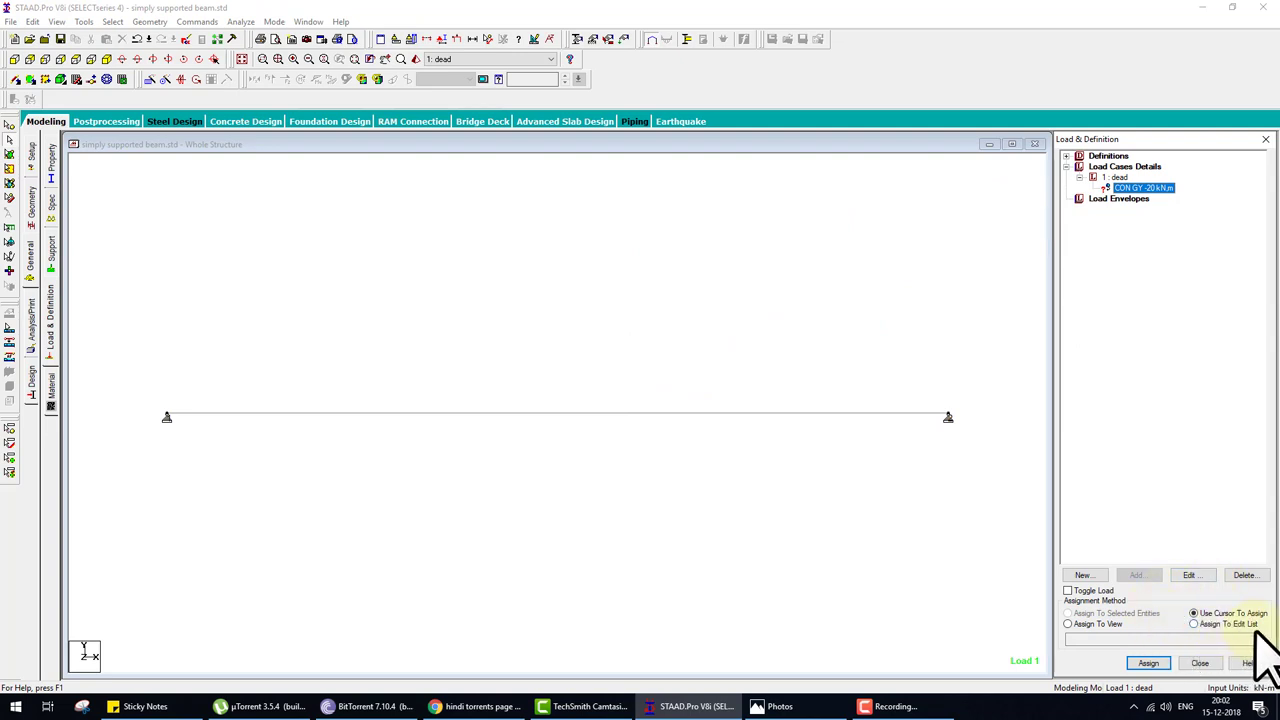
mouse_move(1273, 628)
mouse_down()
mouse_move(1040, 640)
mouse_move(1262, 640)
mouse_up()
key(Escape)
Assign the -20 kN concentrated load to beam 1 by edit list and show the load value label on the beam.
click(1193, 625)
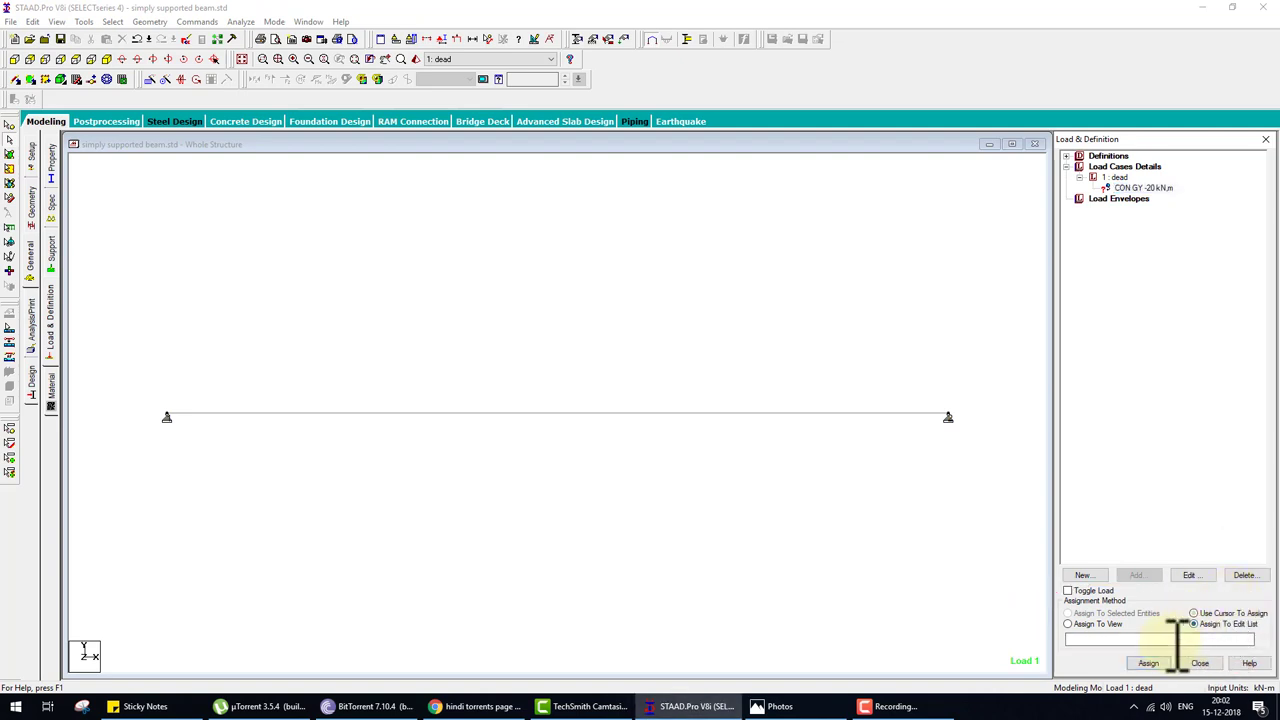
click(1148, 662)
mouse_move(574, 334)
mouse_down()
mouse_move(527, 332)
mouse_move(566, 303)
mouse_move(606, 306)
mouse_up()
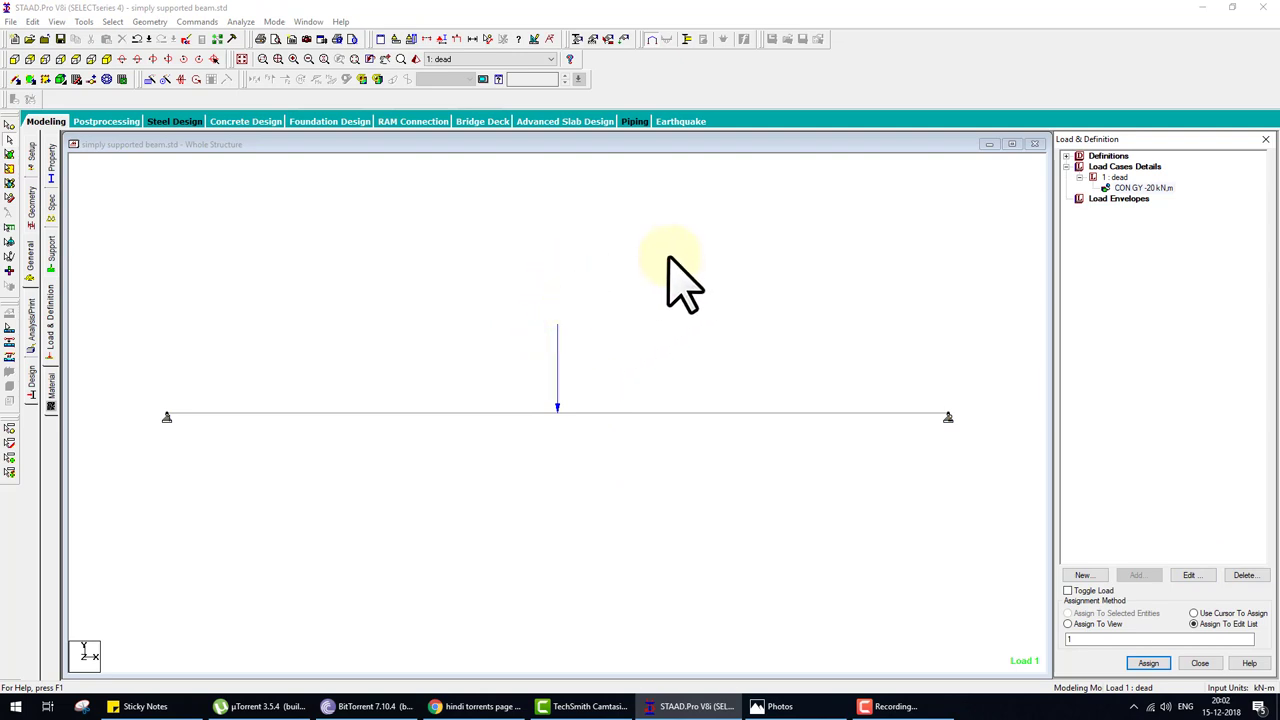
click(606, 343)
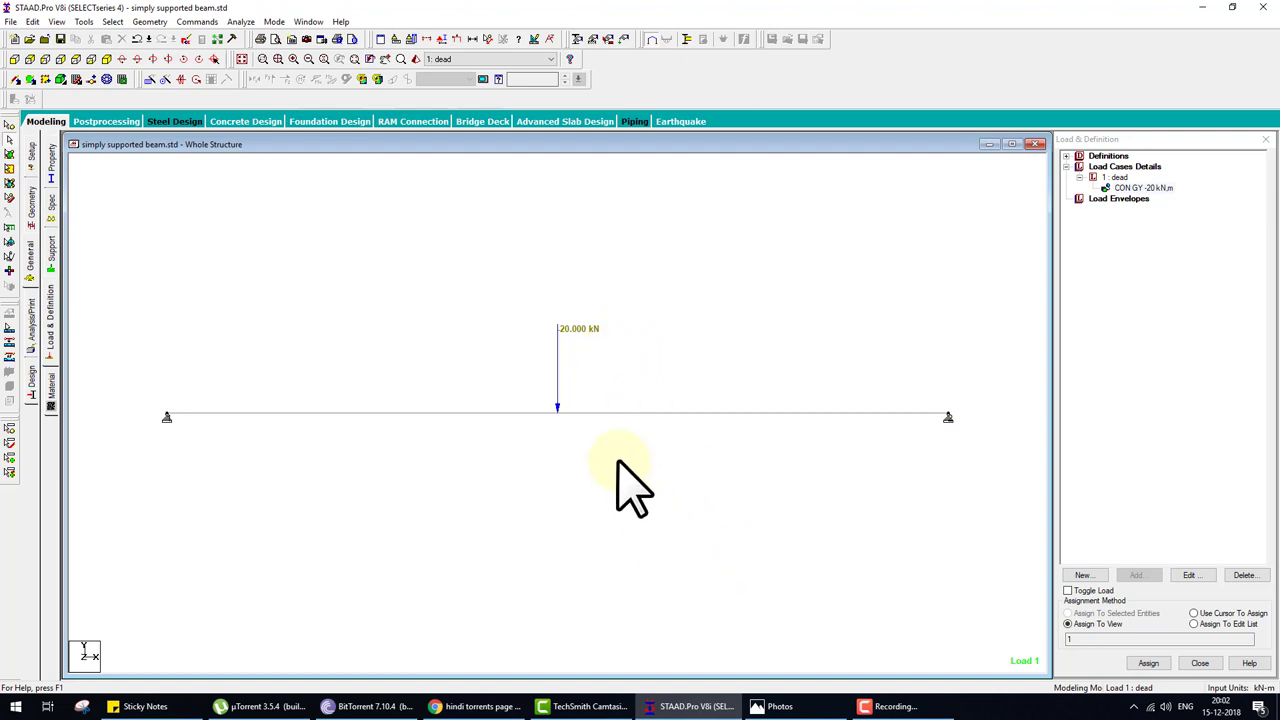
drag(670, 420, 708, 400)
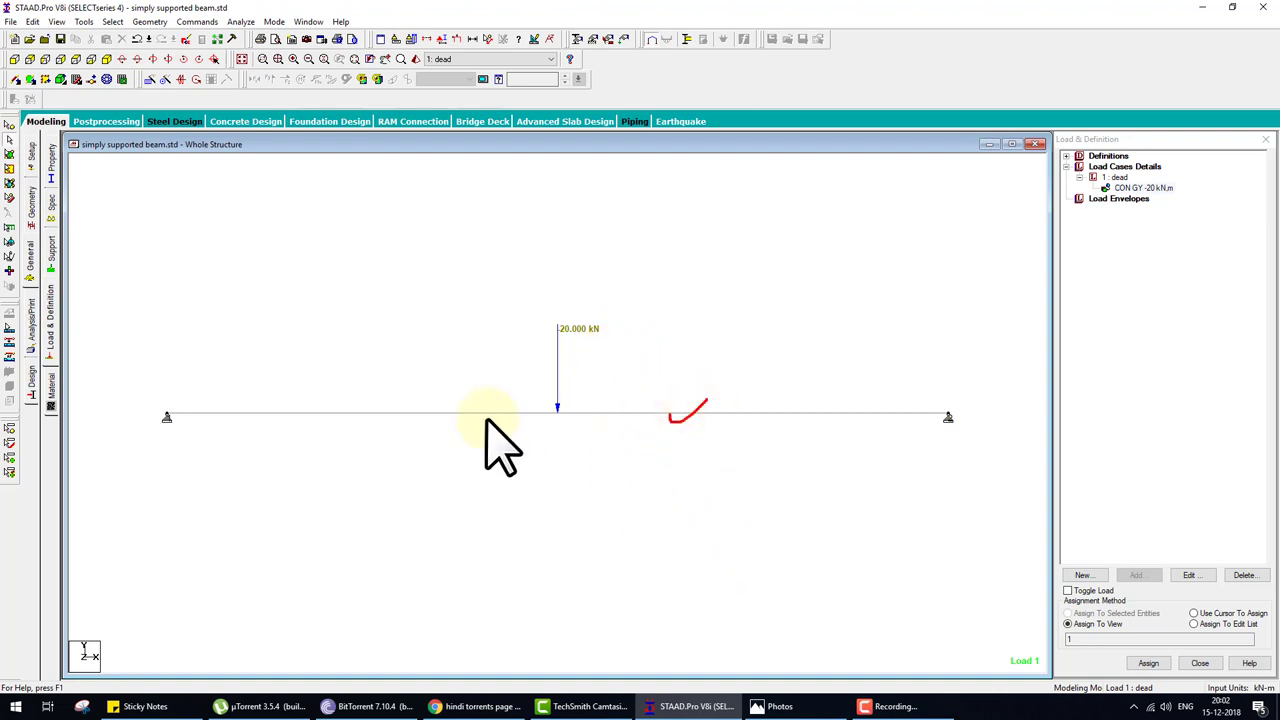
mouse_move(194, 423)
mouse_down()
mouse_move(206, 425)
mouse_move(118, 386)
mouse_up()
mouse_move(691, 236)
mouse_down()
mouse_move(692, 310)
mouse_move(726, 302)
mouse_move(736, 234)
mouse_move(690, 240)
mouse_move(838, 237)
mouse_up()
mouse_move(616, 295)
mouse_down()
mouse_move(540, 435)
mouse_move(557, 349)
mouse_move(580, 366)
mouse_move(723, 340)
mouse_up()
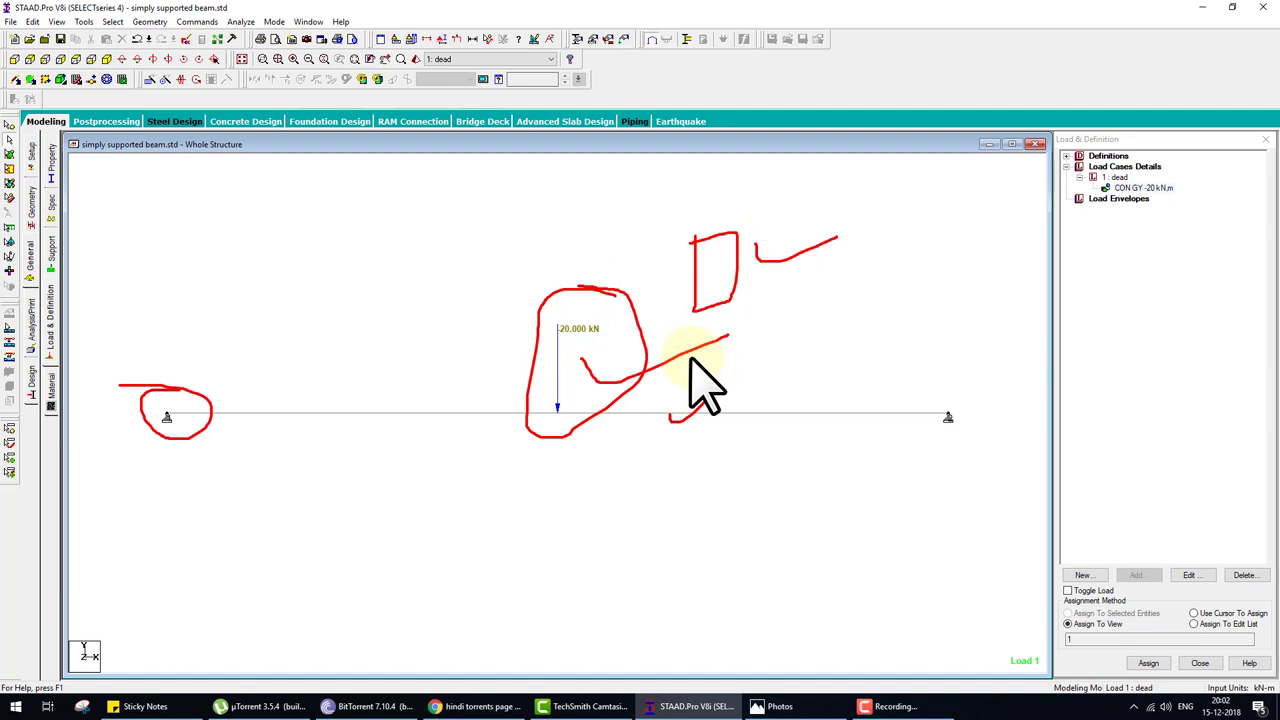
key(Escape)
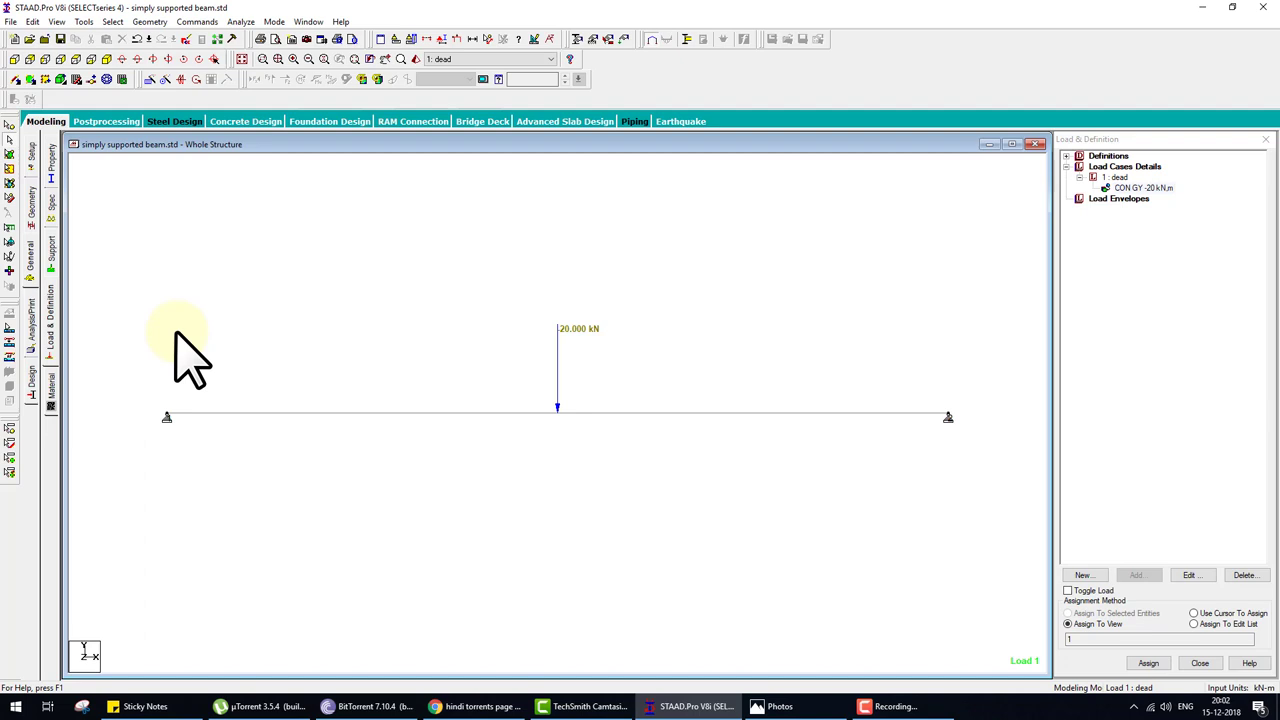
Add a Perform Analysis command with the All print option and close the analysis commands dialog.
click(34, 332)
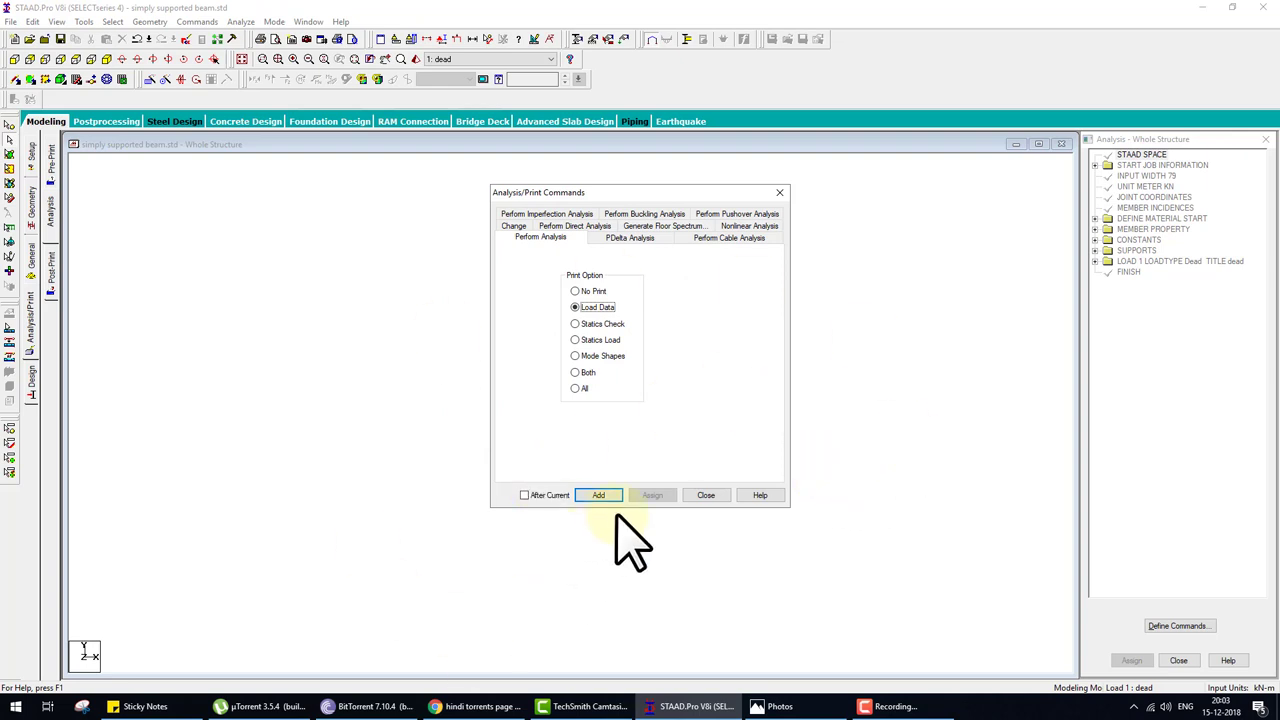
click(575, 323)
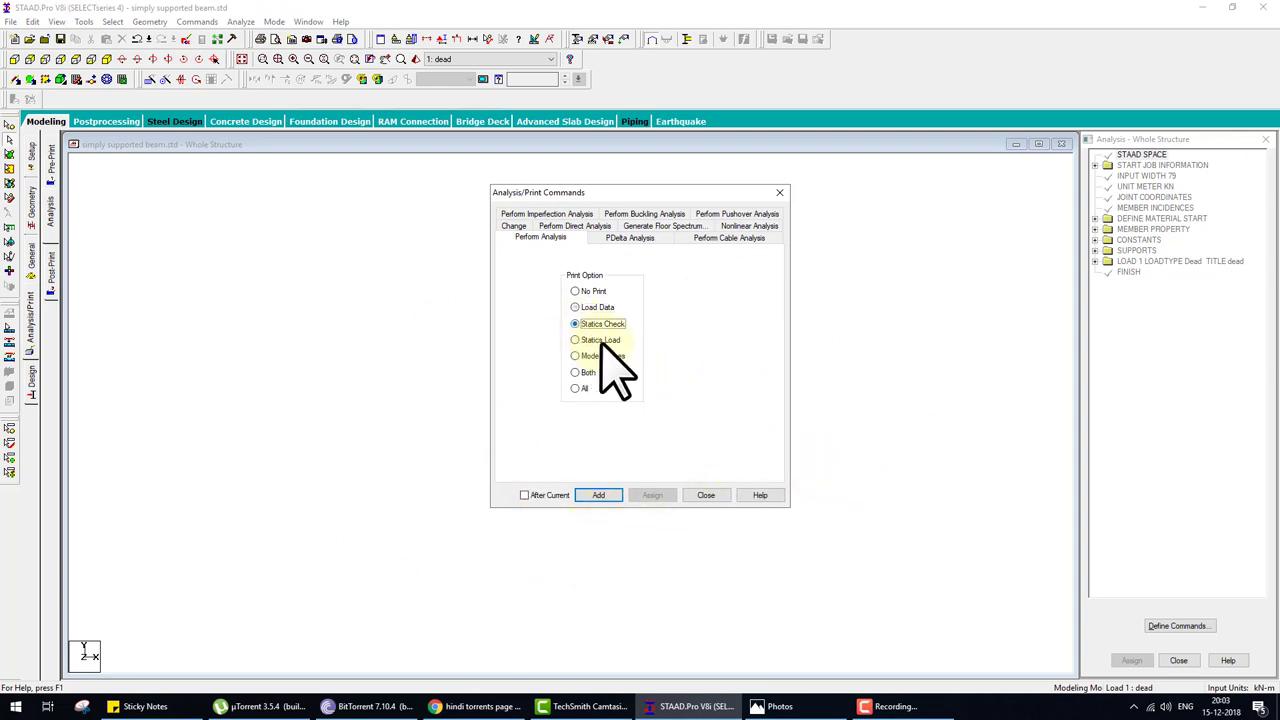
click(578, 341)
click(578, 357)
click(598, 495)
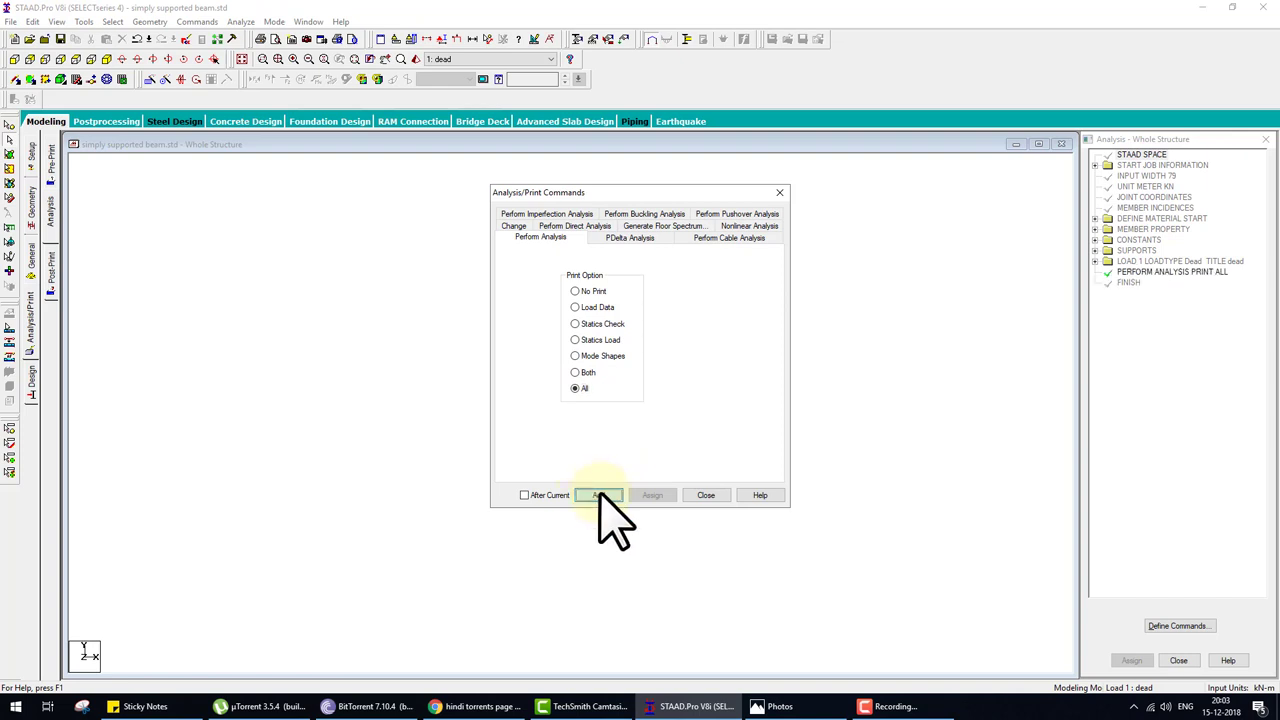
click(703, 495)
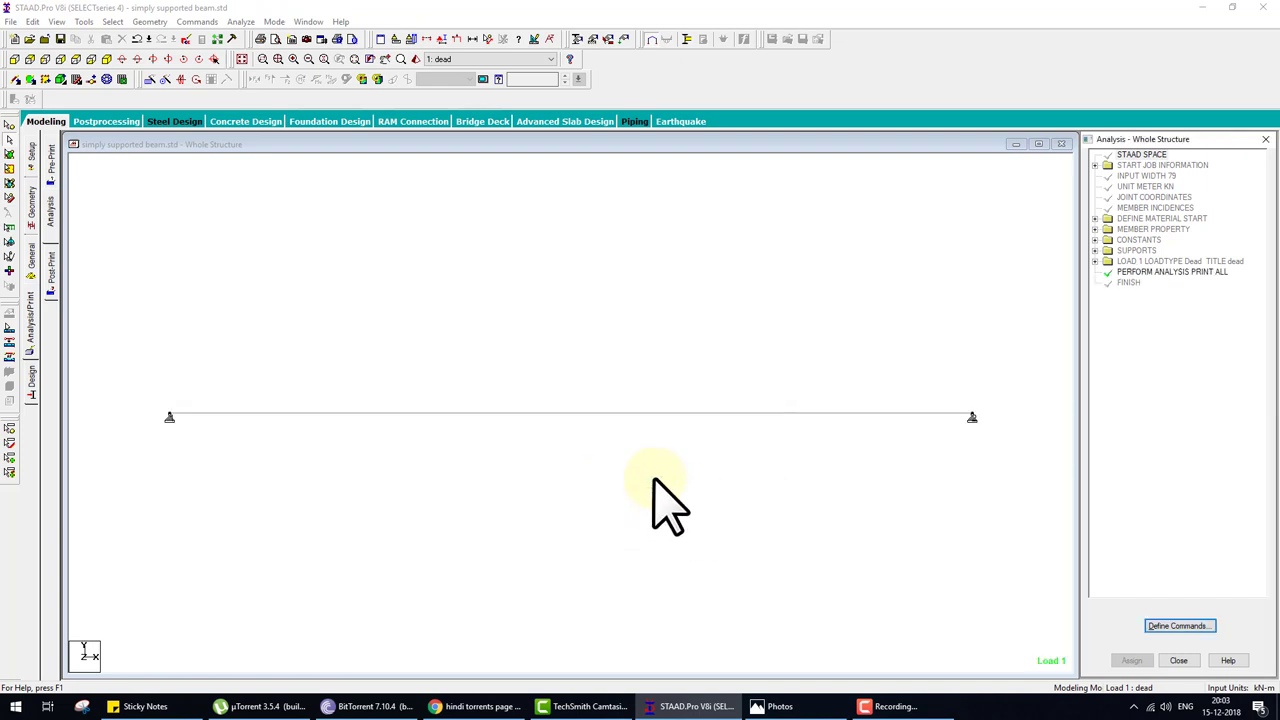
Save the modified structure, run the analysis, and finish it while staying in modeling mode.
click(242, 22)
click(251, 36)
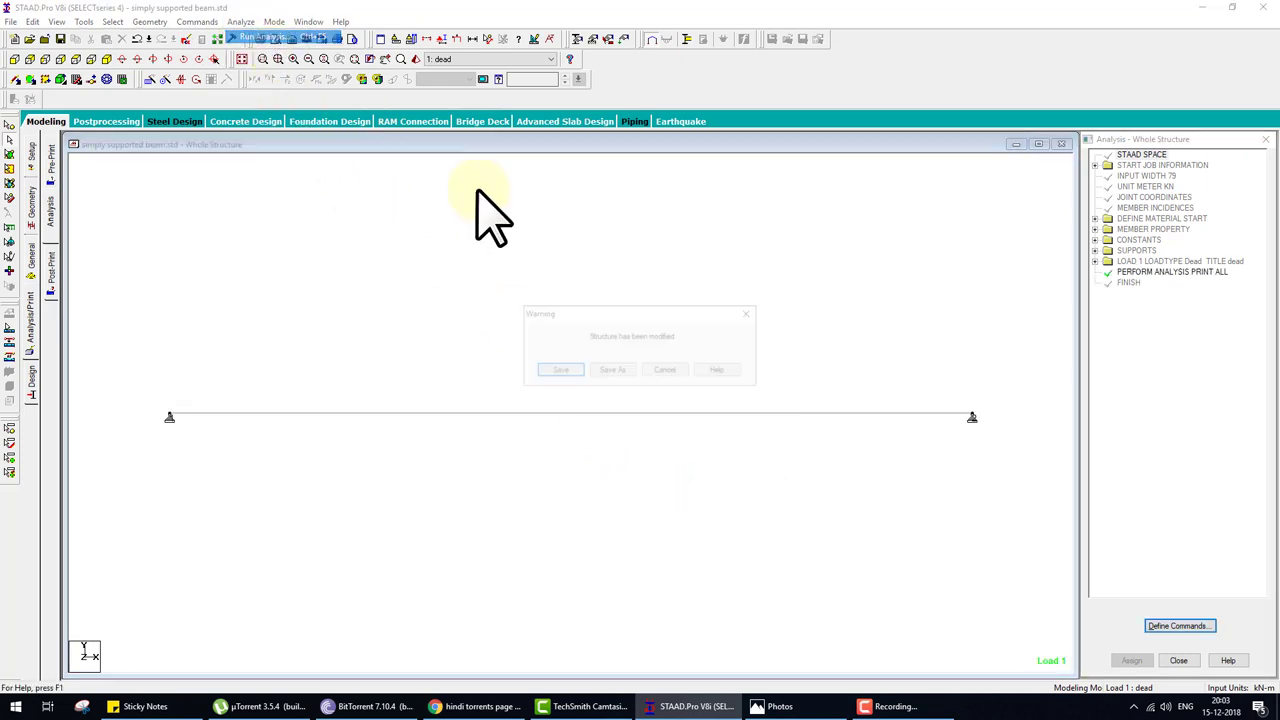
click(562, 370)
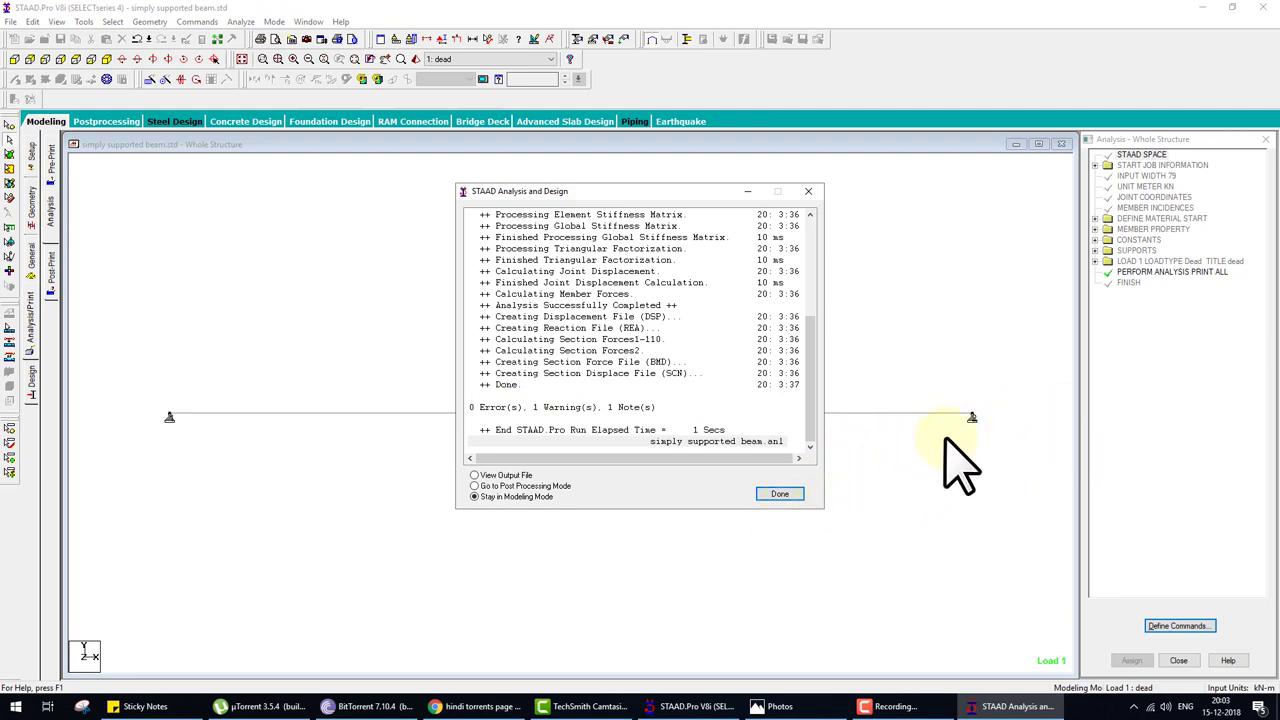
click(791, 494)
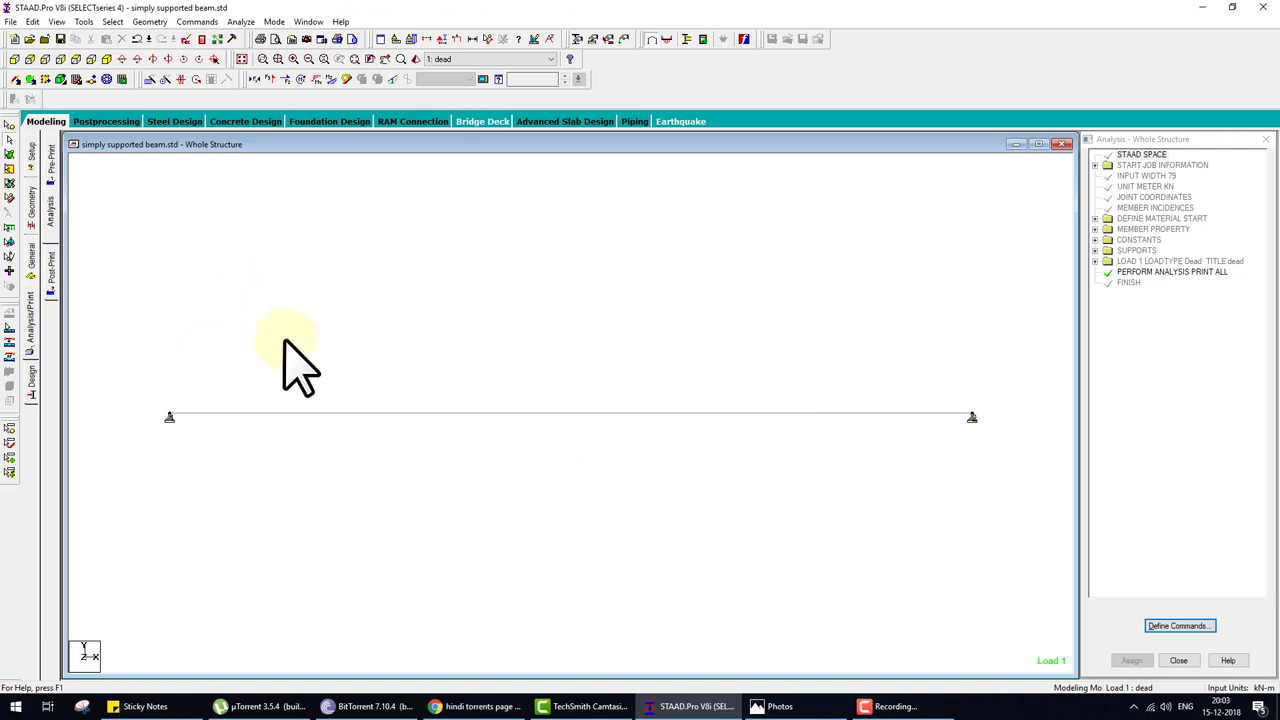
Inspect the beam's Bending-Z and Shear-Y diagrams for the dead load case in its properties.
double_click(428, 414)
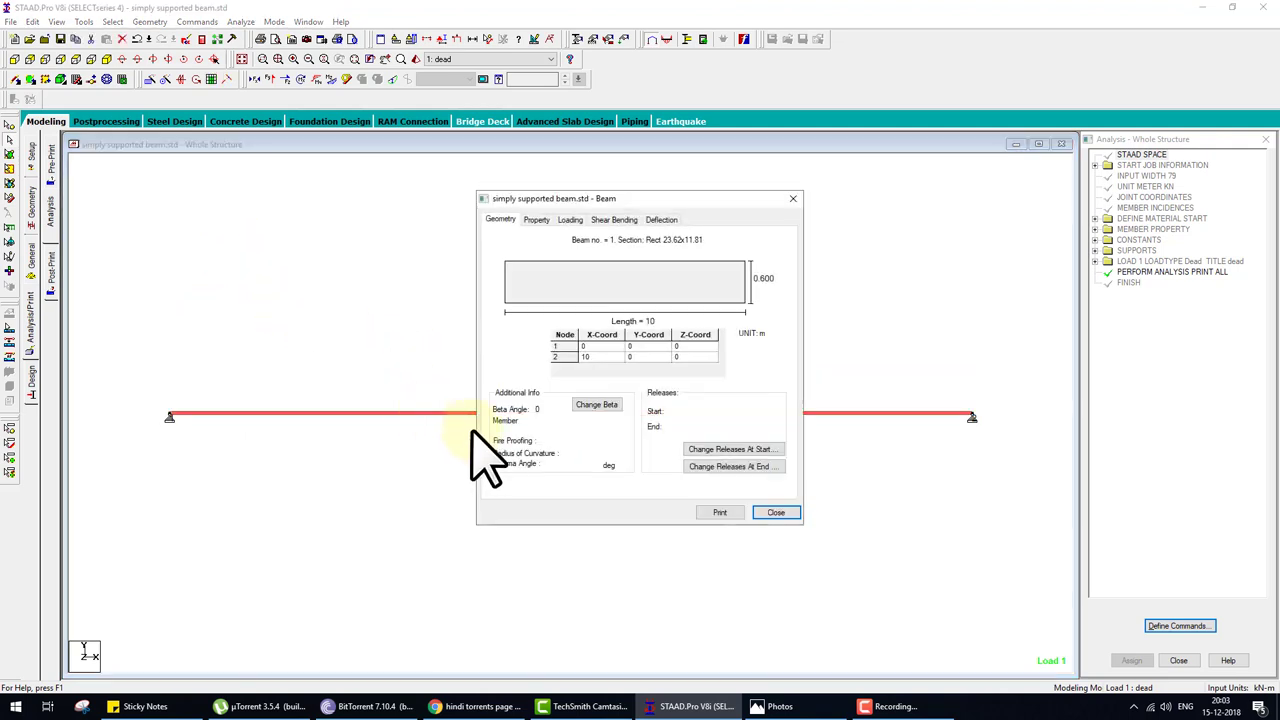
click(613, 221)
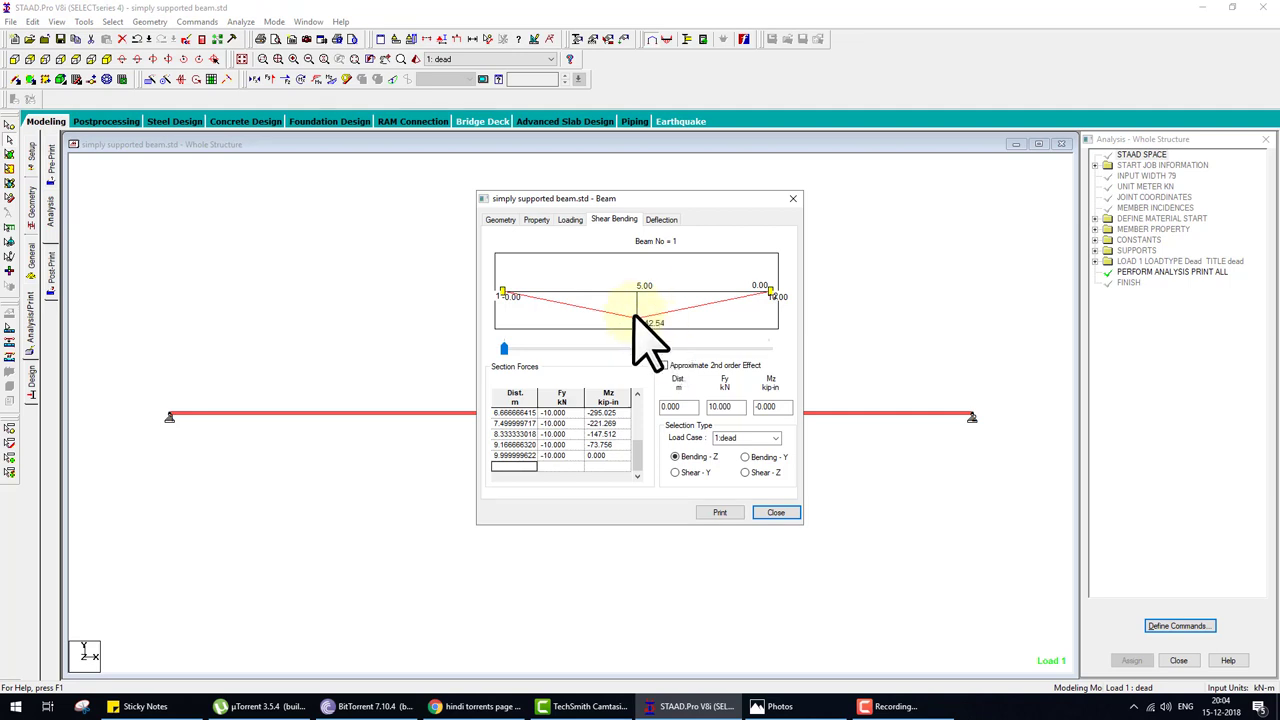
click(676, 472)
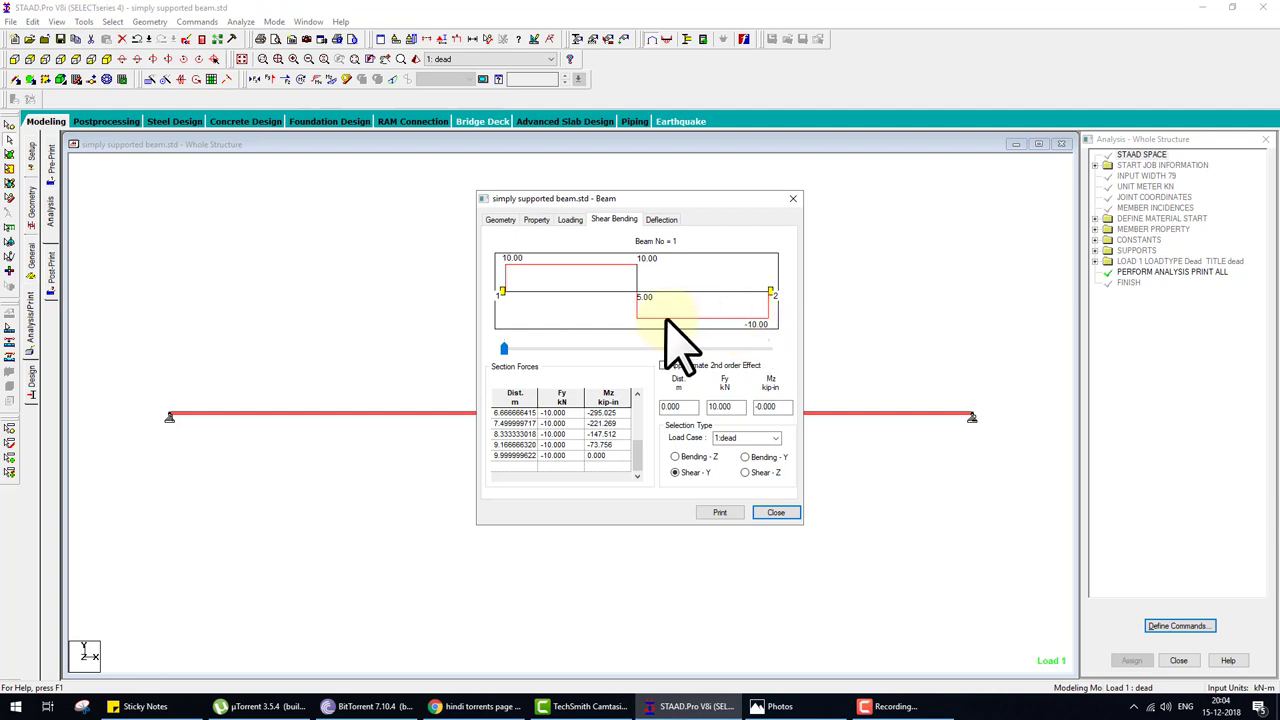
Check the beam's local deflection in the Y direction for the dead load case and close its properties.
click(661, 220)
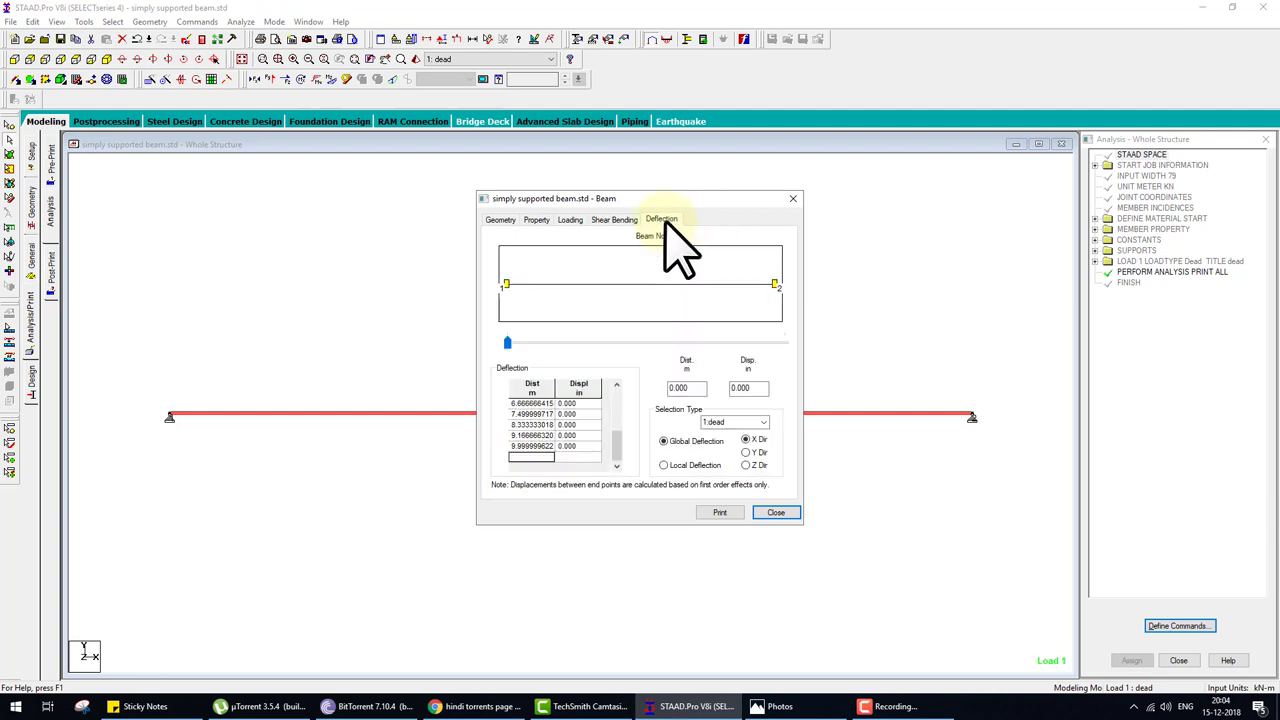
click(700, 465)
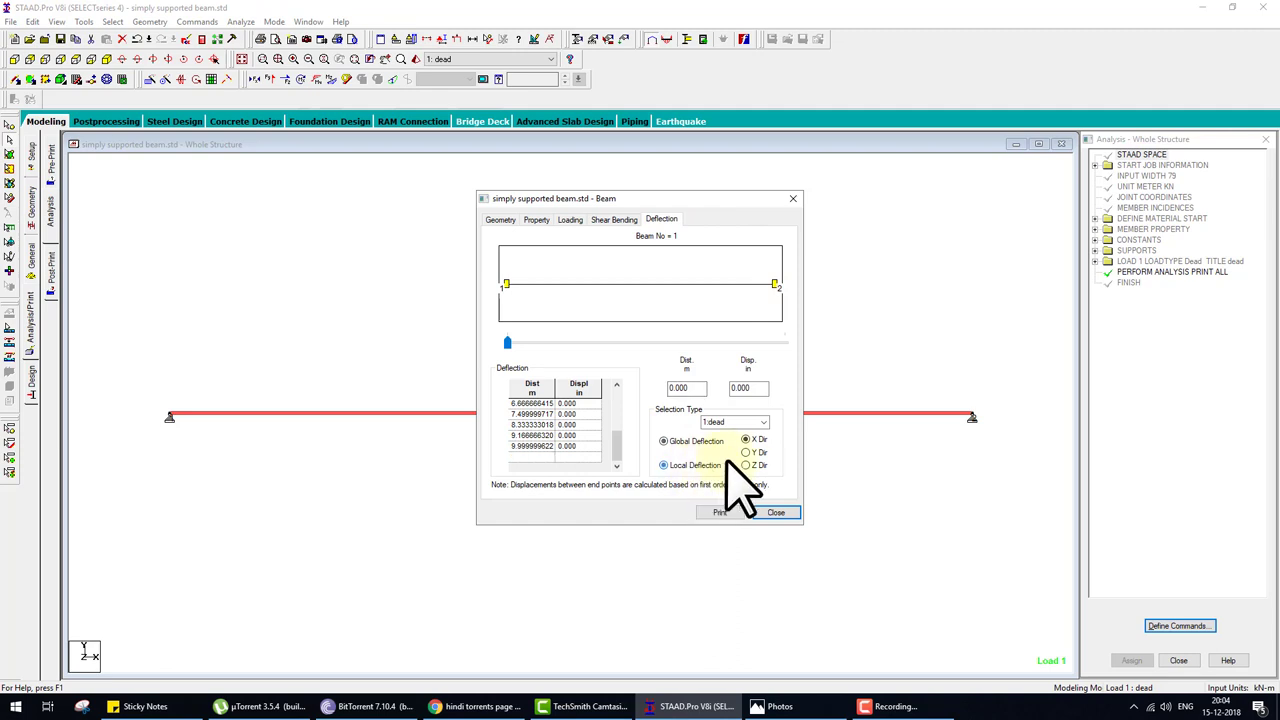
click(747, 453)
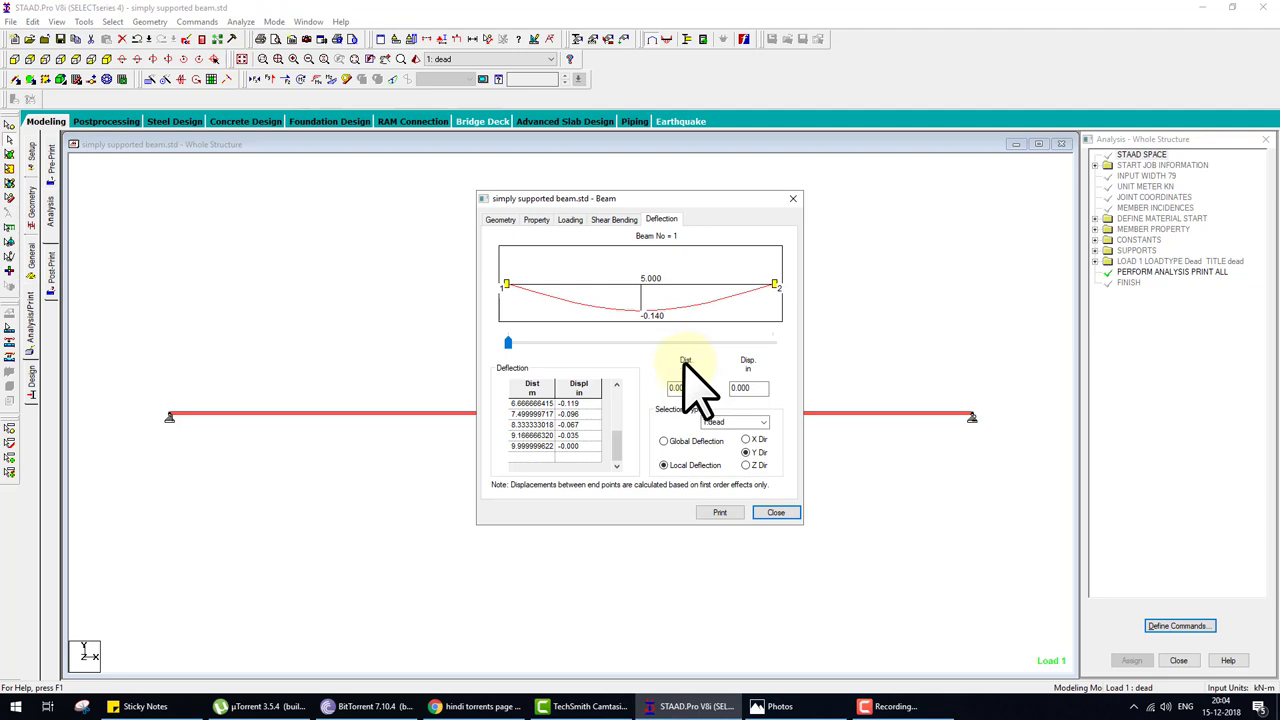
click(793, 198)
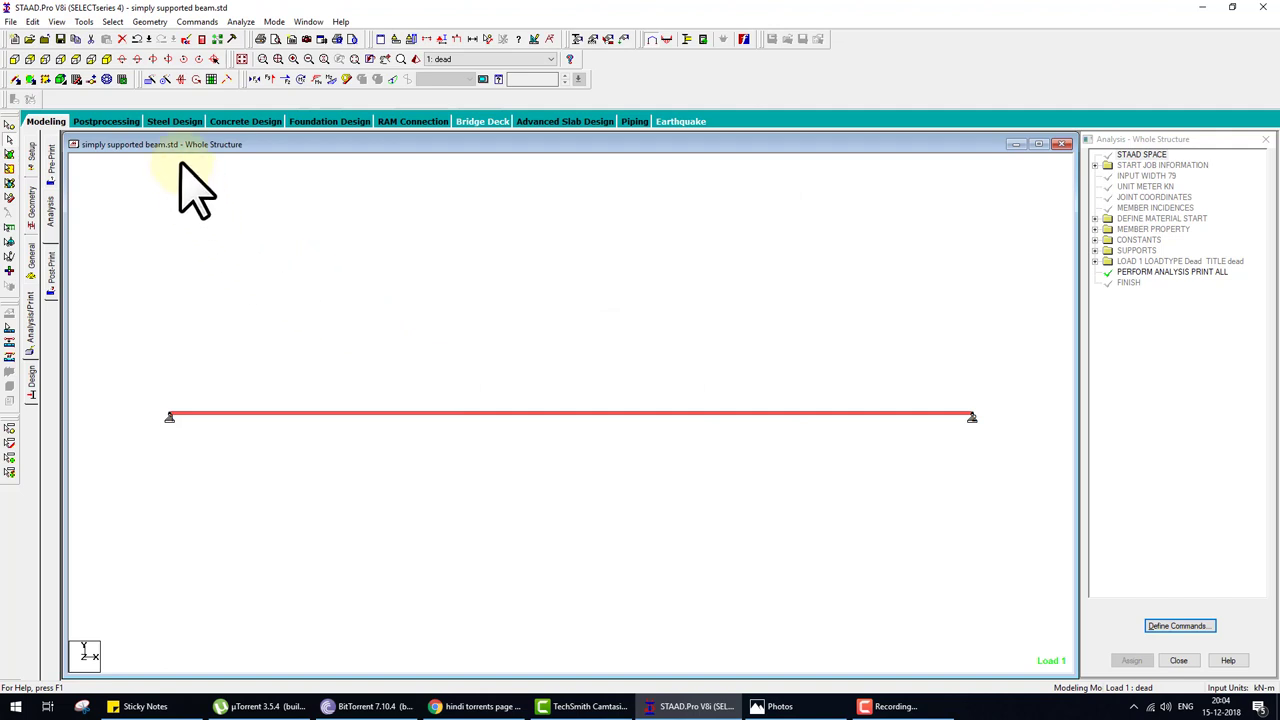
Switch to postprocessing with the load case results and display the beam's deflected shape.
click(115, 122)
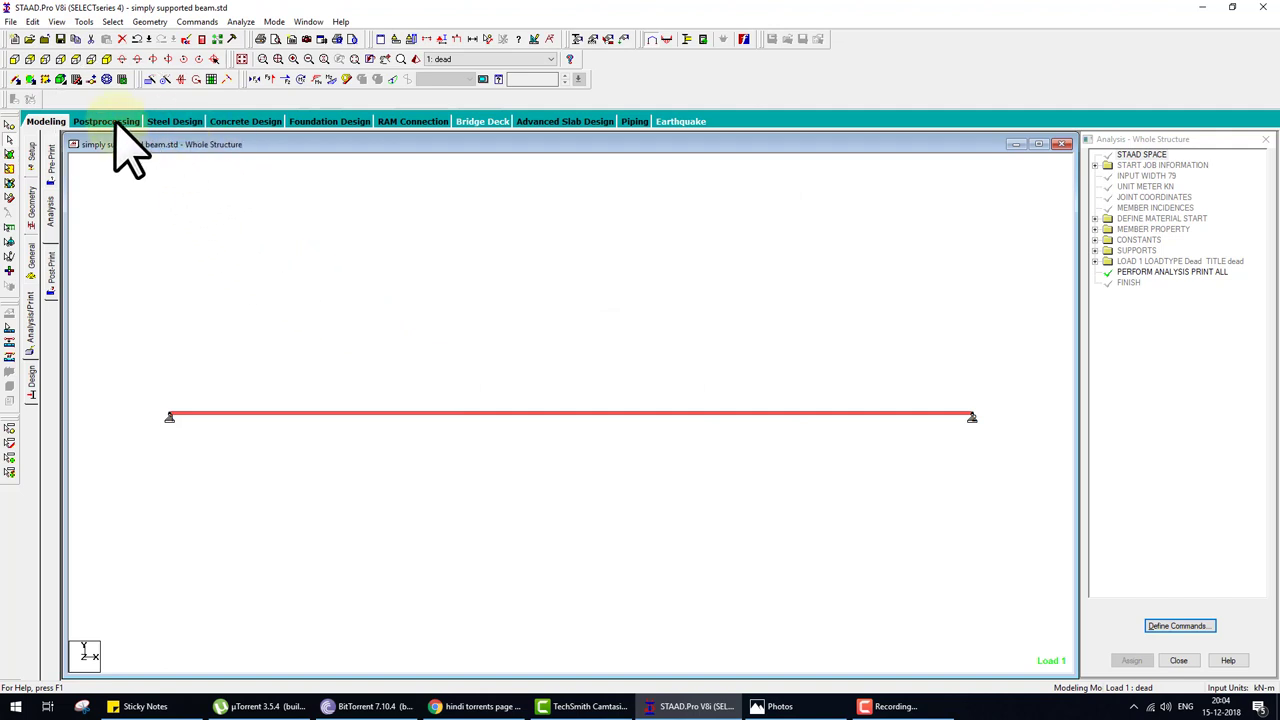
click(663, 453)
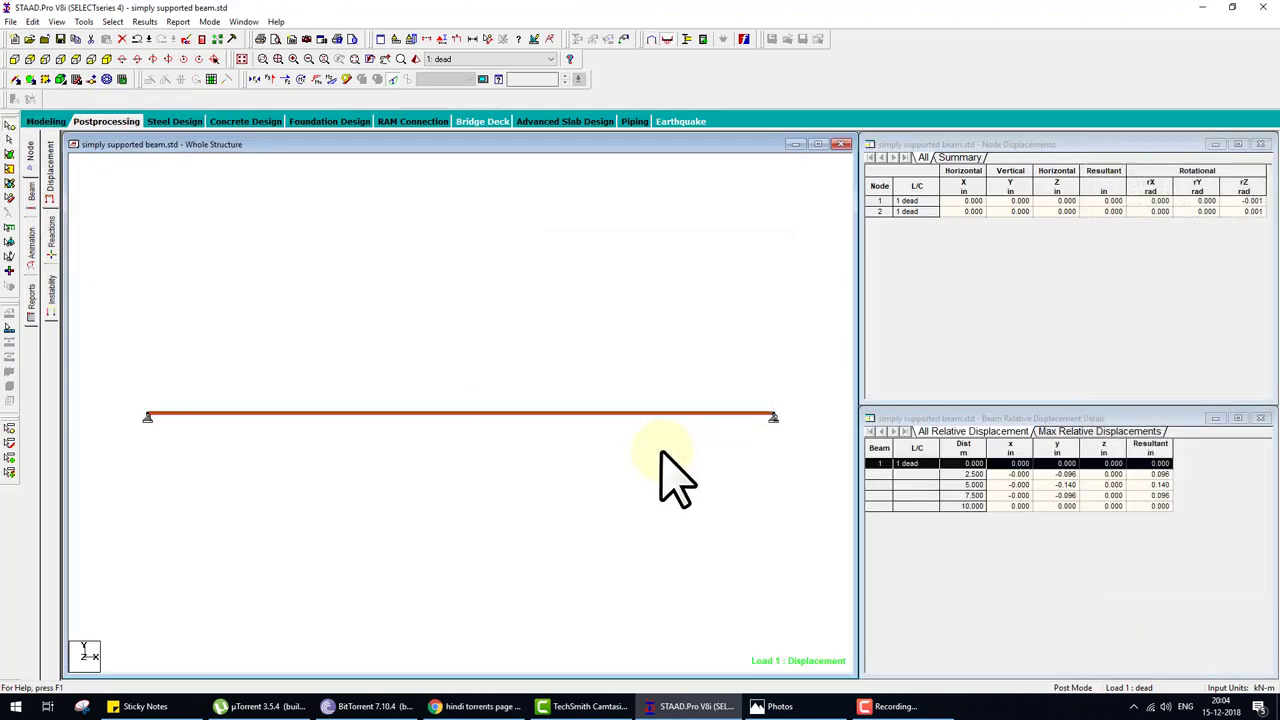
click(392, 80)
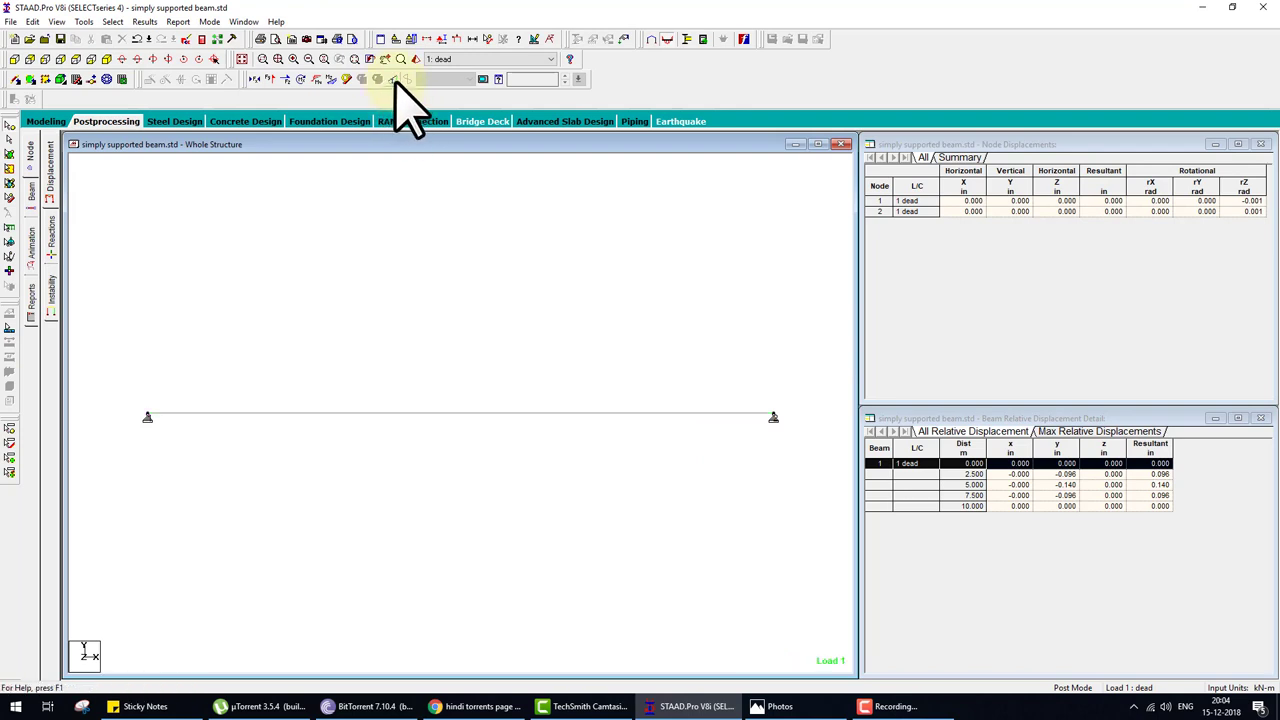
click(392, 81)
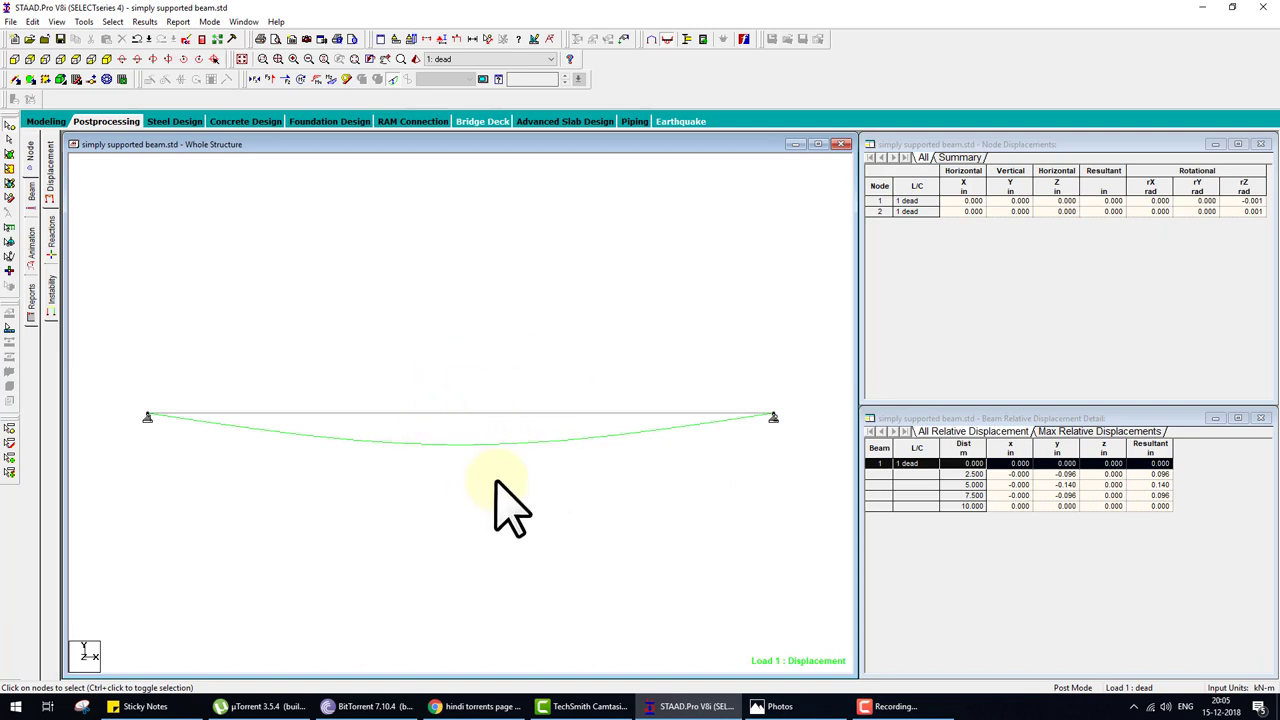
Annotate the deflected shape with the maximum resultant displacement value.
click(145, 21)
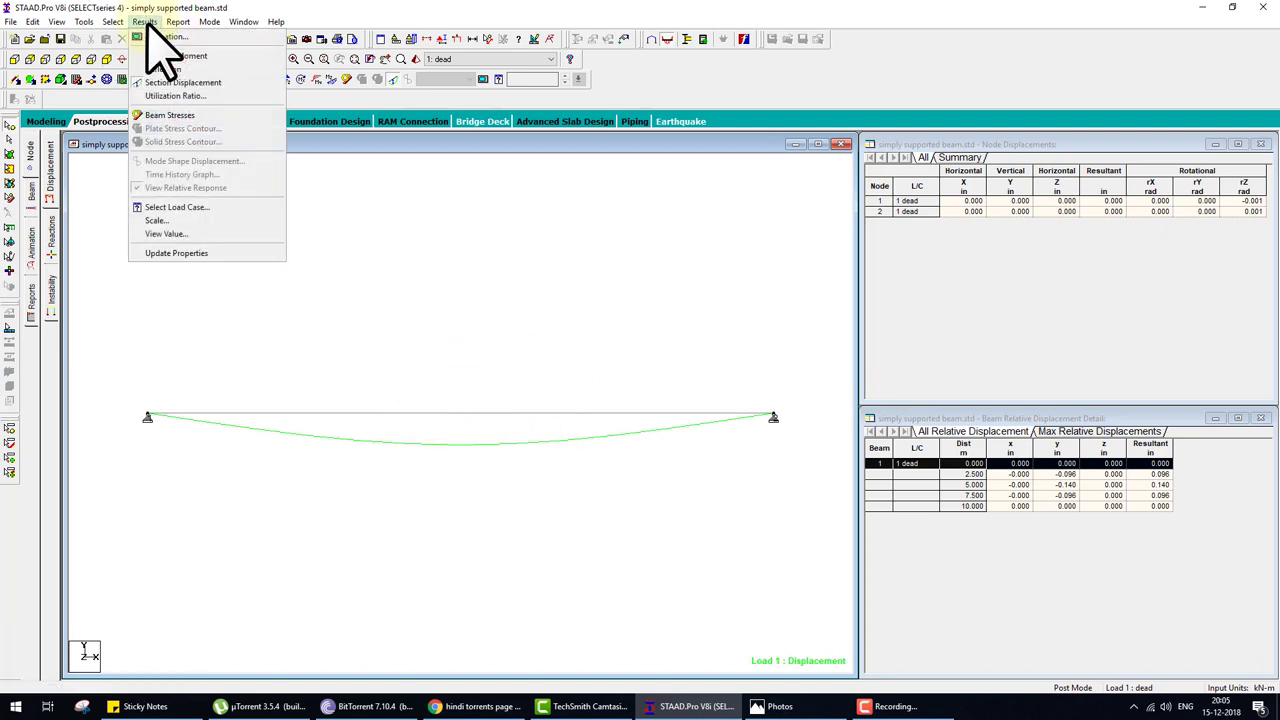
click(175, 234)
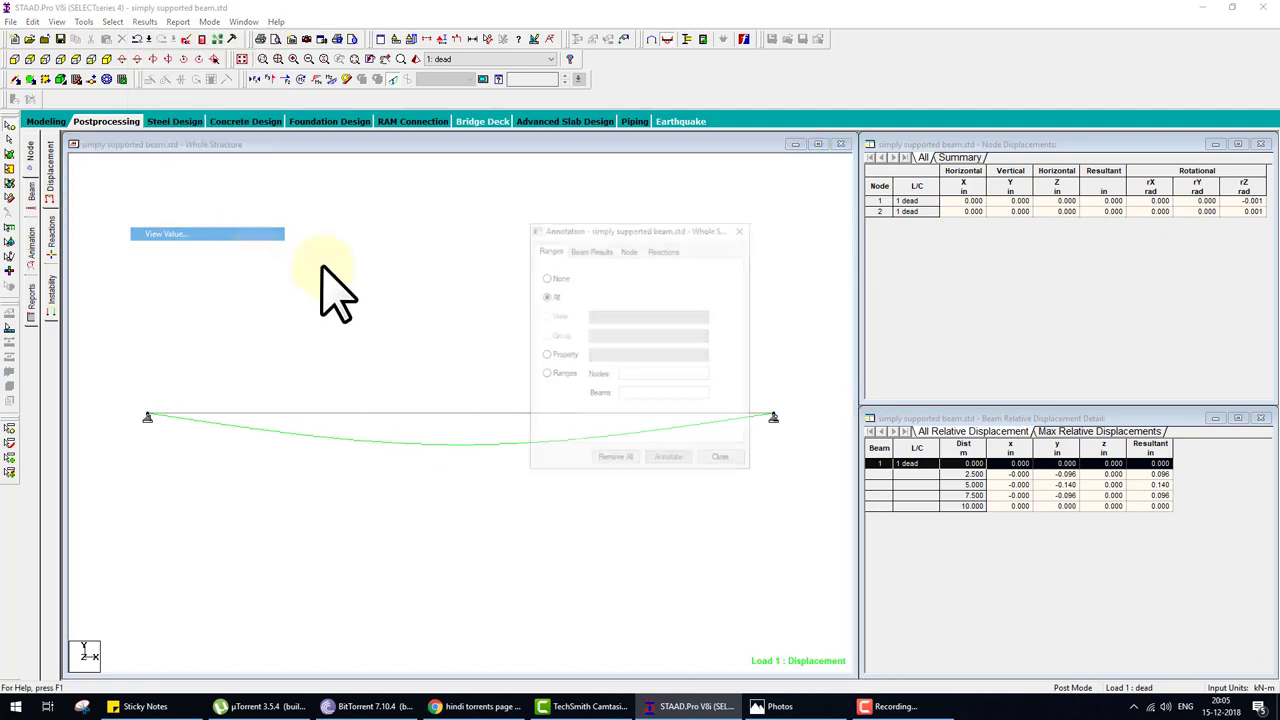
click(592, 249)
click(578, 385)
click(669, 459)
click(724, 460)
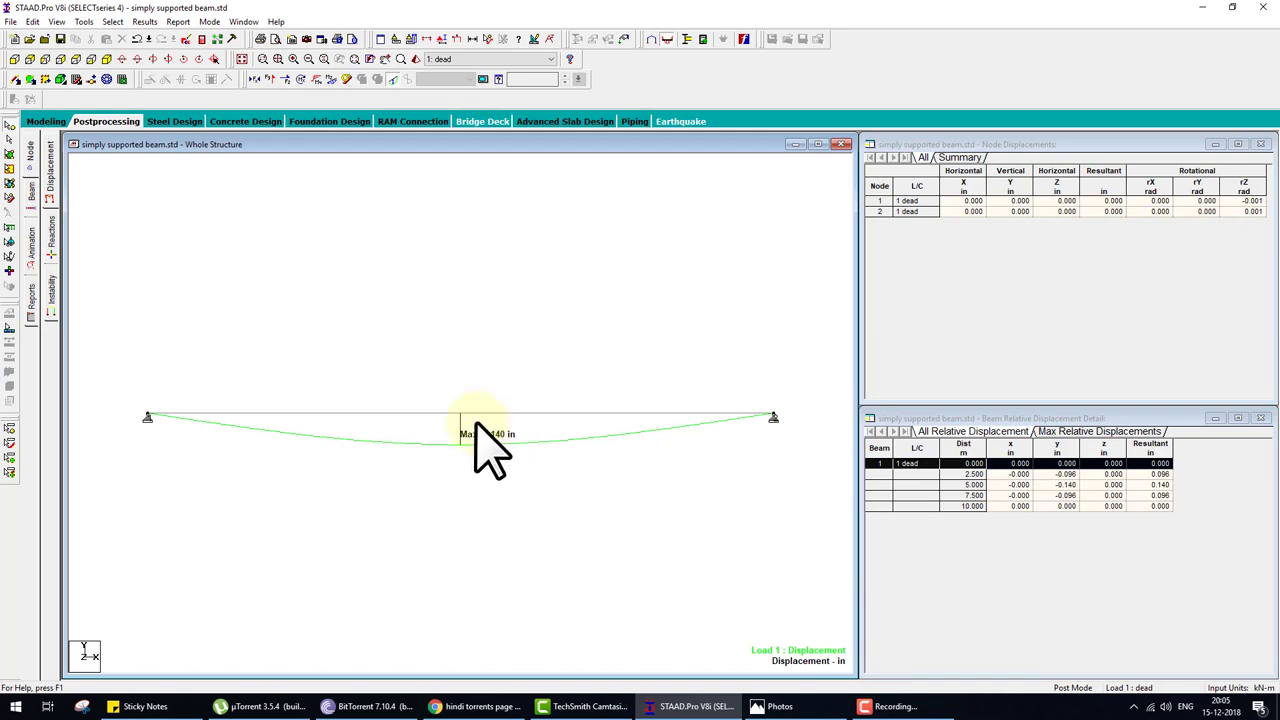
Replace the deflected shape with the Bending Z diagram and annotate its end, maximum and midpoint moments, with the Max Resultant displacement option off.
click(394, 84)
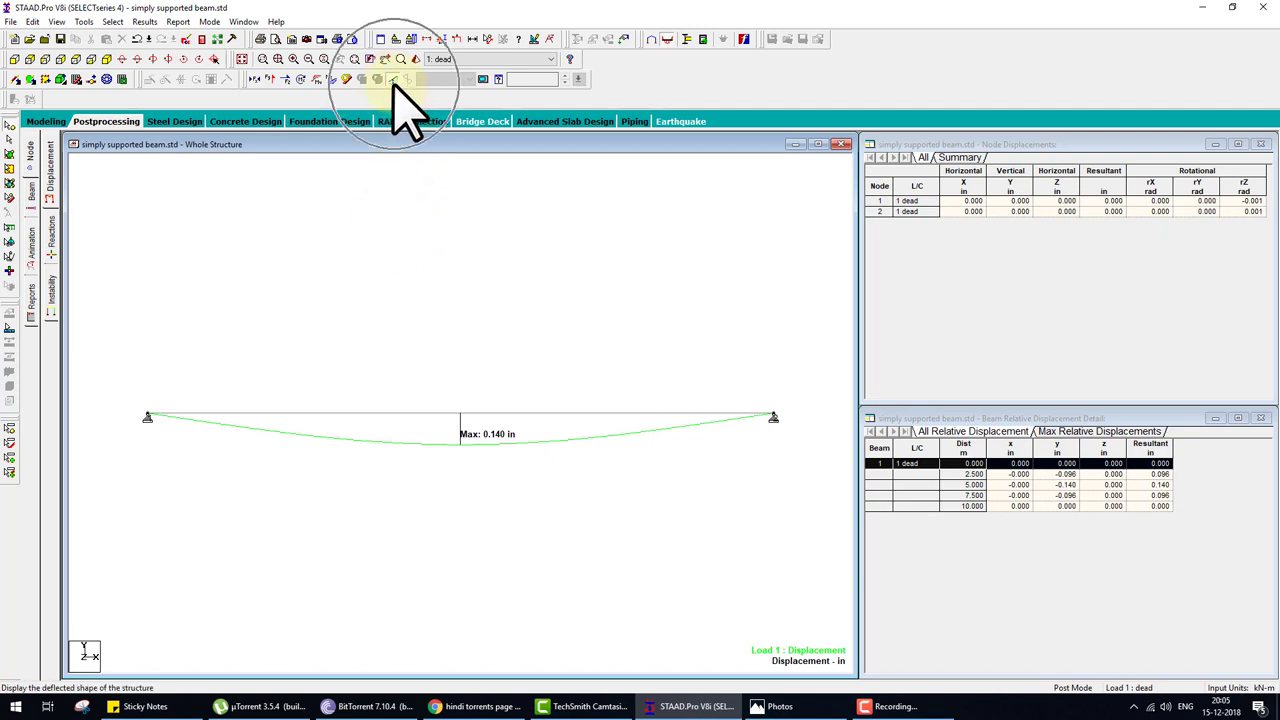
click(333, 83)
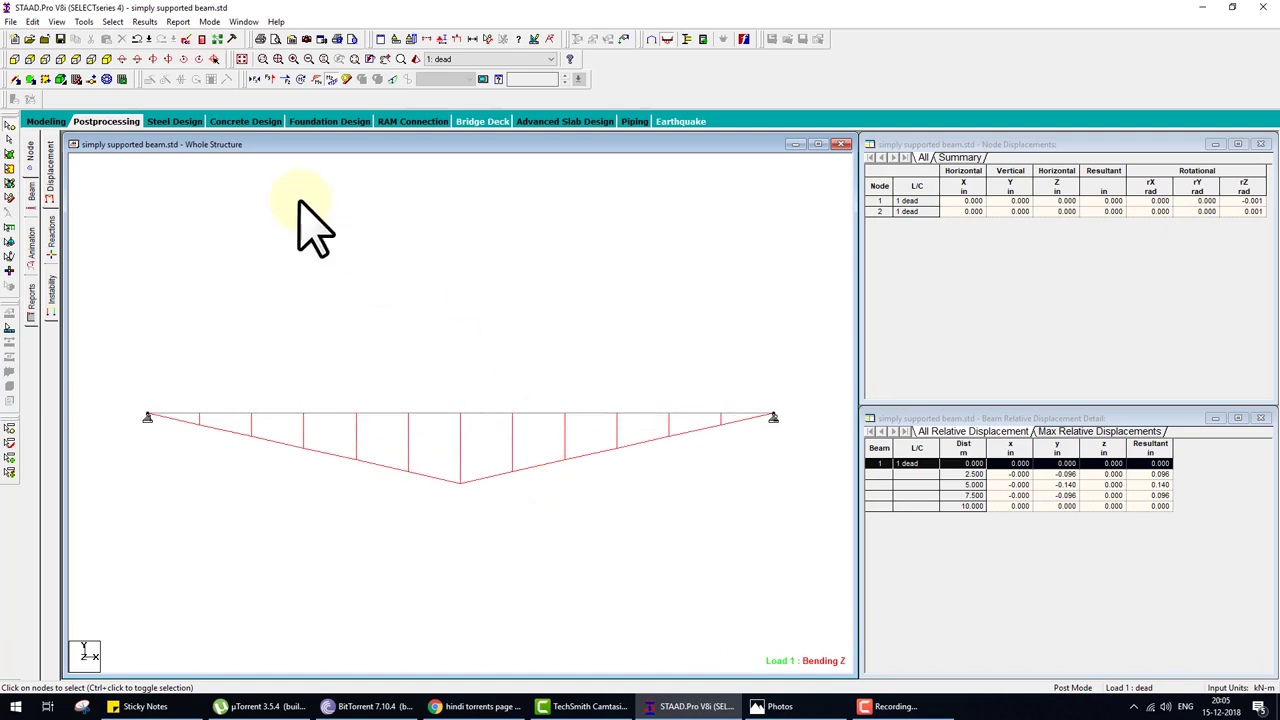
click(148, 22)
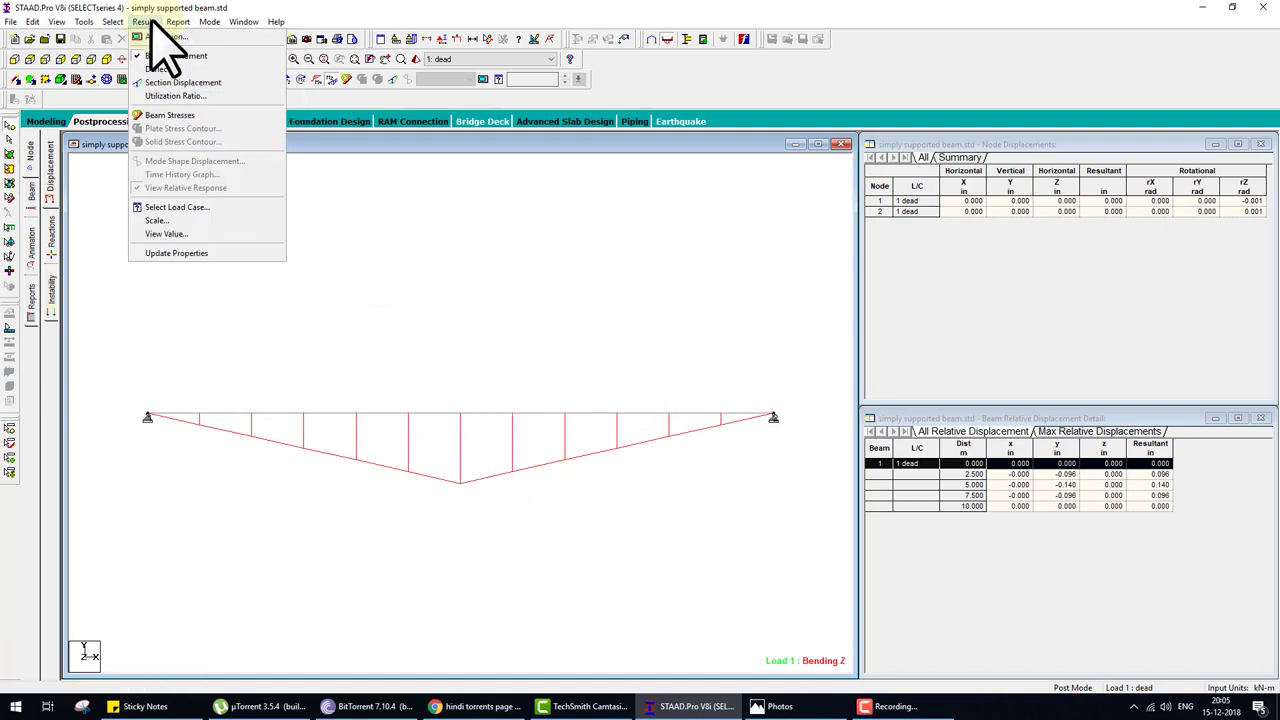
click(168, 233)
click(590, 249)
click(572, 386)
click(572, 386)
click(554, 281)
click(604, 281)
click(654, 281)
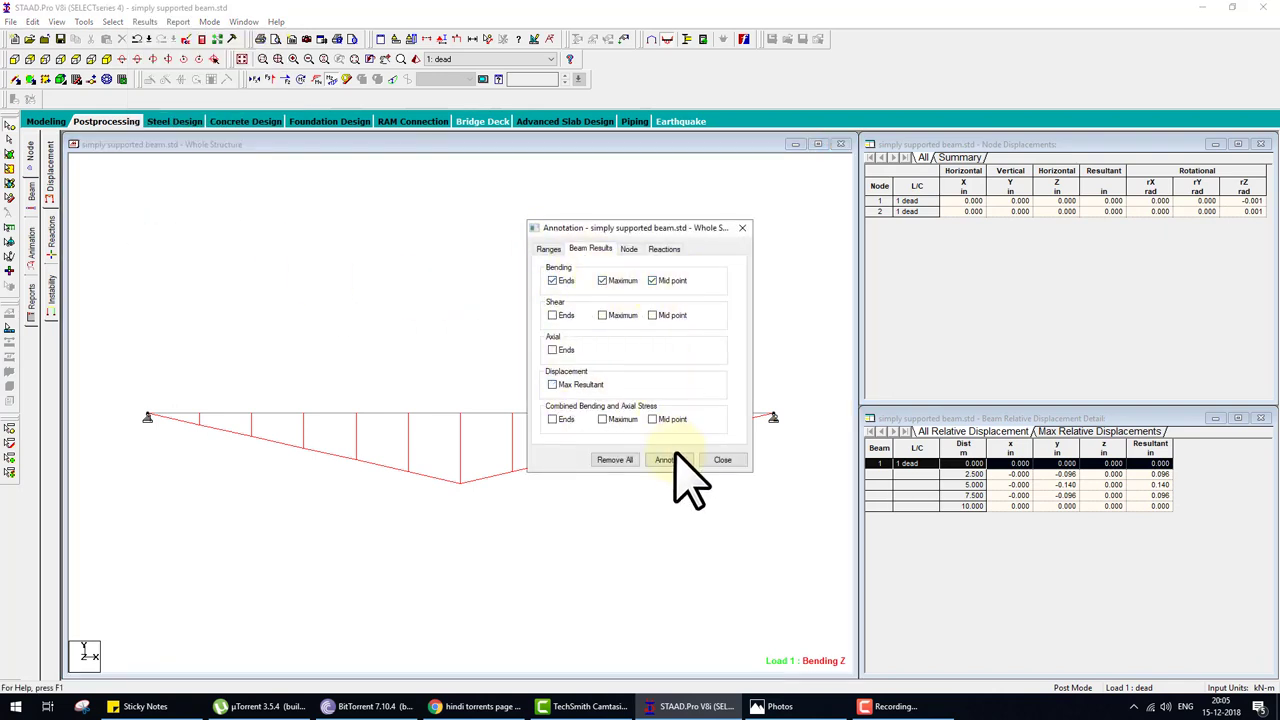
click(672, 460)
click(722, 460)
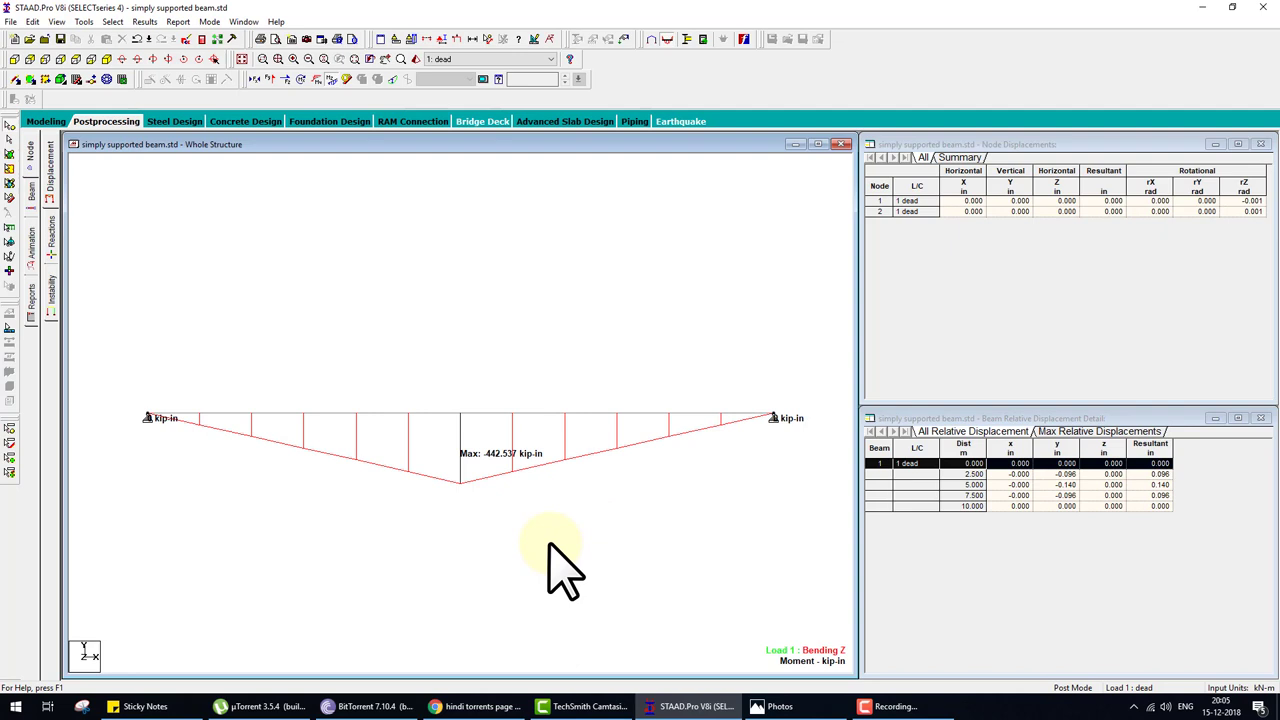
Replace the Bending Z diagram with the beam's Shear Y diagram.
click(310, 79)
click(268, 80)
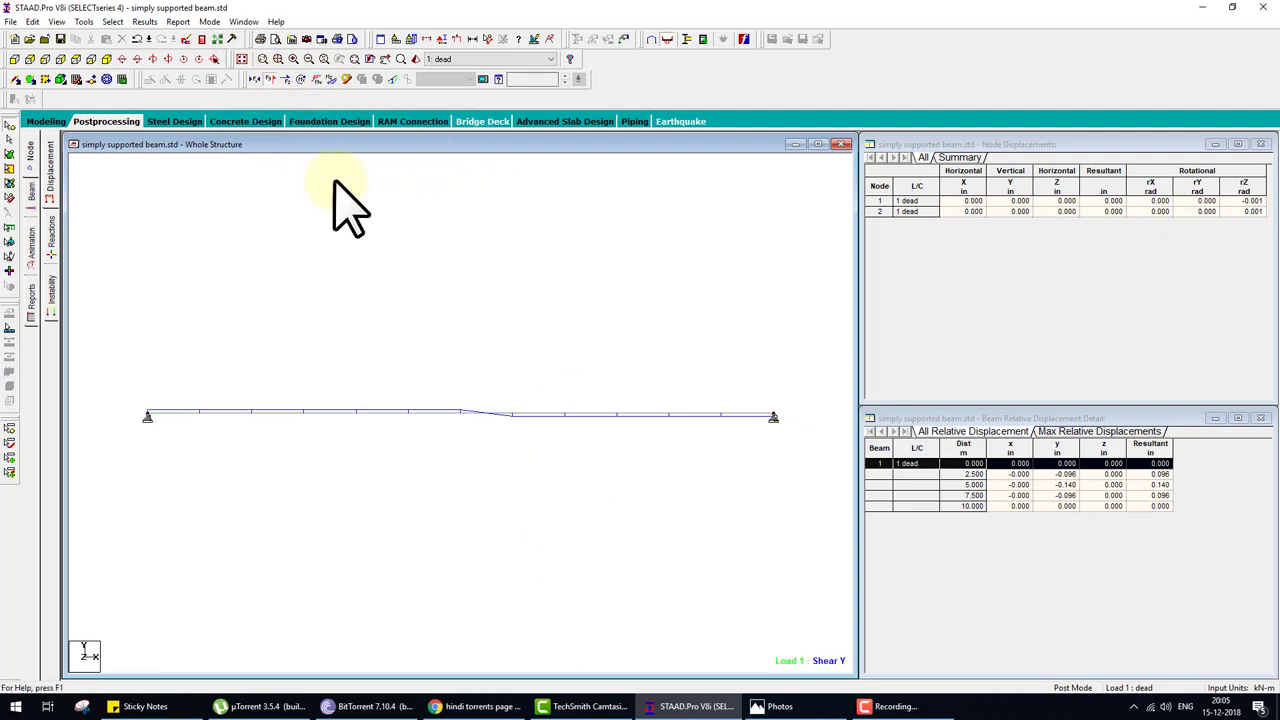
Enlarge the Shear Y diagram and annotate its end, maximum and midpoint shear forces, with all Bending annotation options off.
click(423, 298)
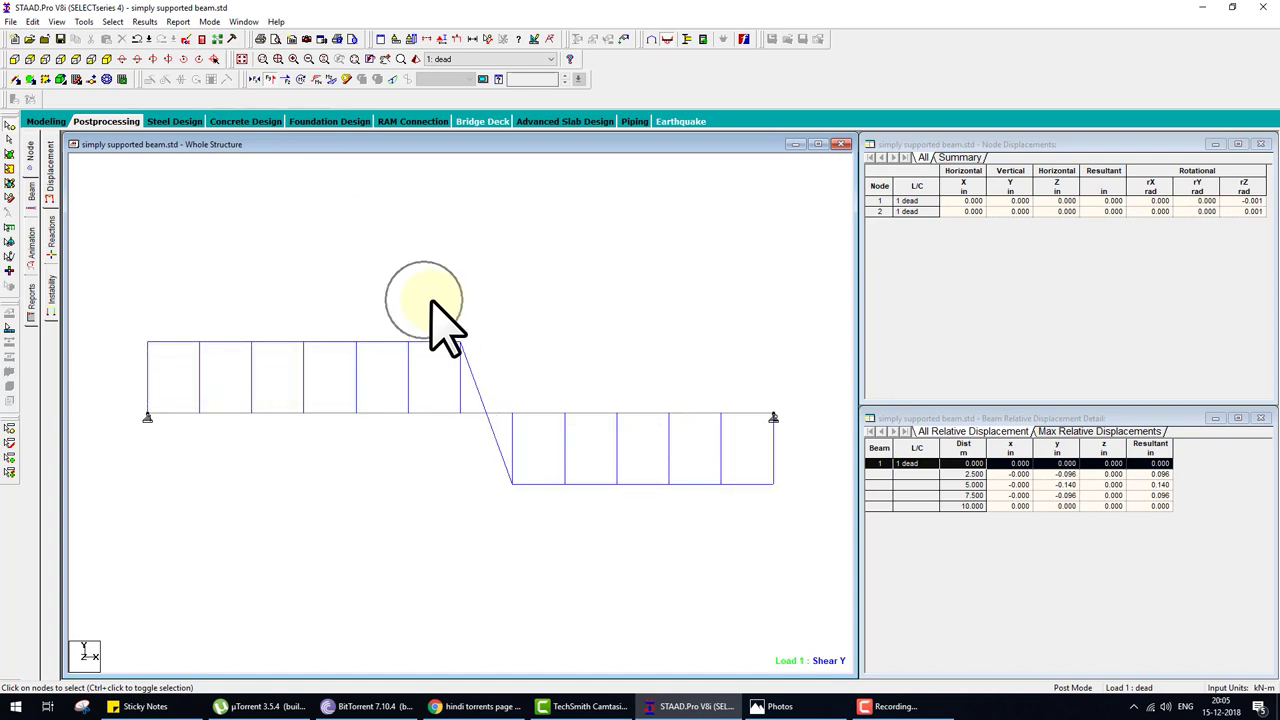
click(146, 21)
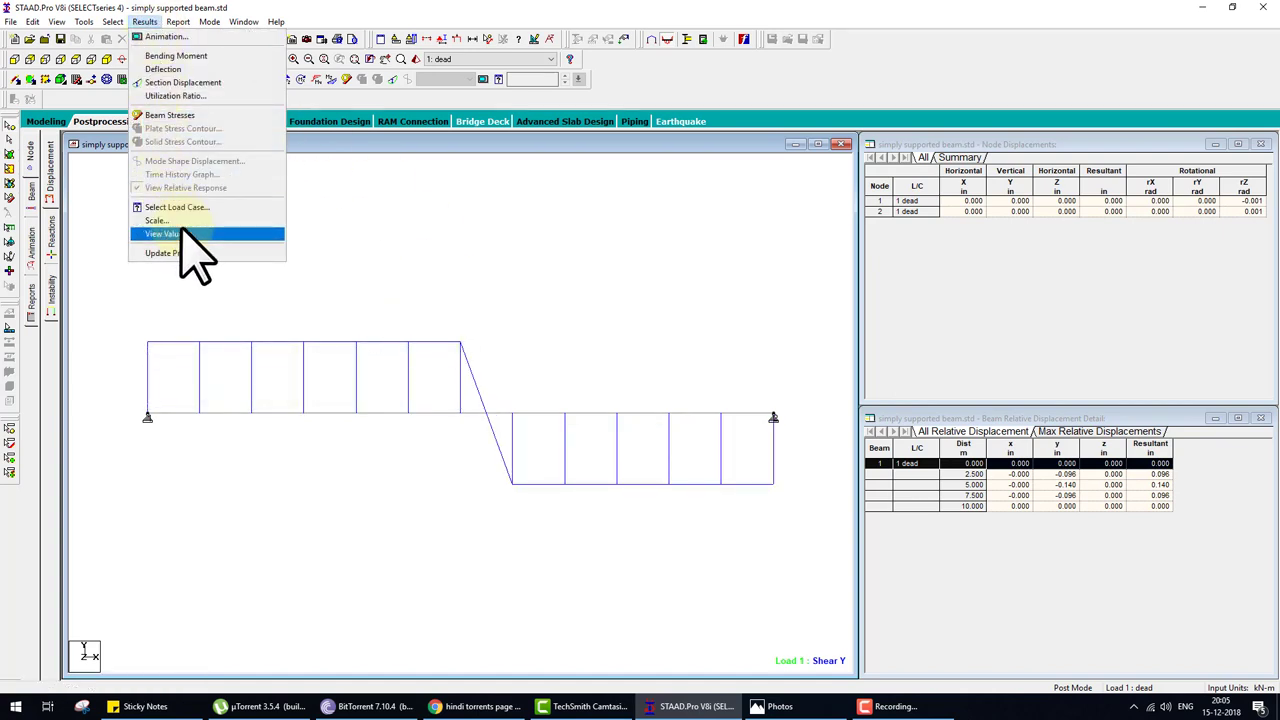
click(262, 231)
click(590, 249)
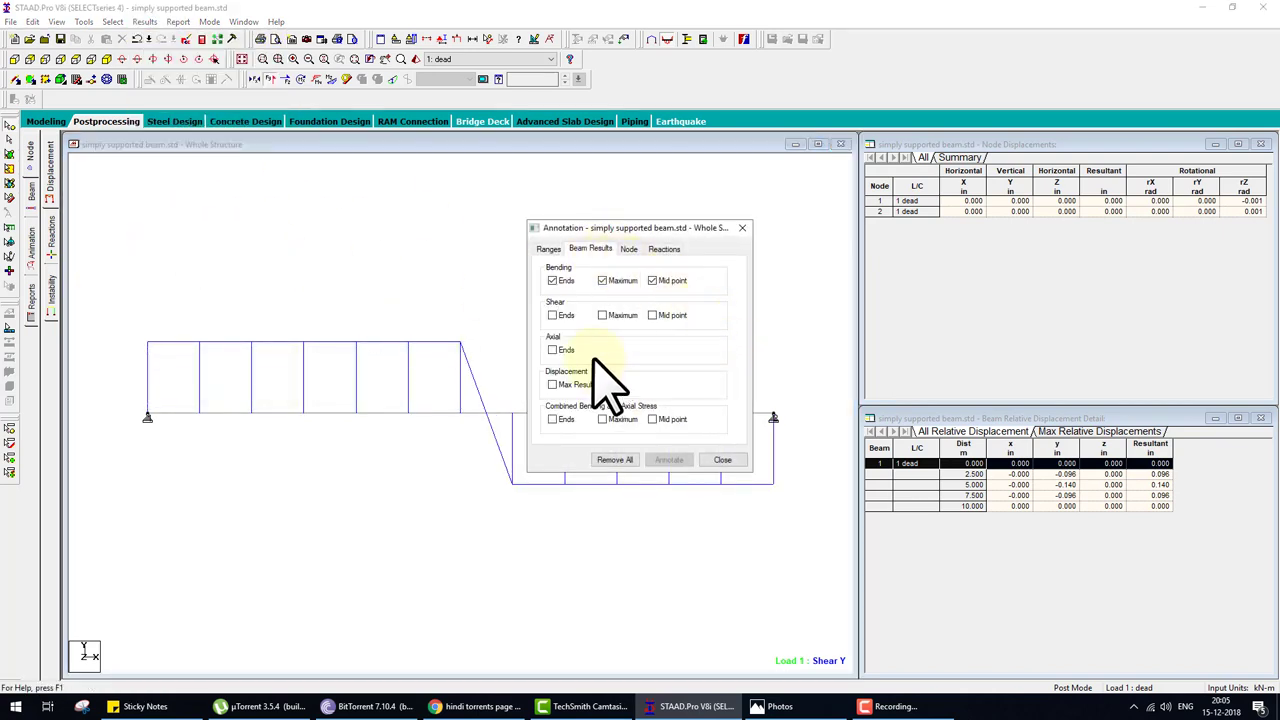
click(602, 315)
click(652, 315)
click(552, 280)
click(603, 280)
click(669, 459)
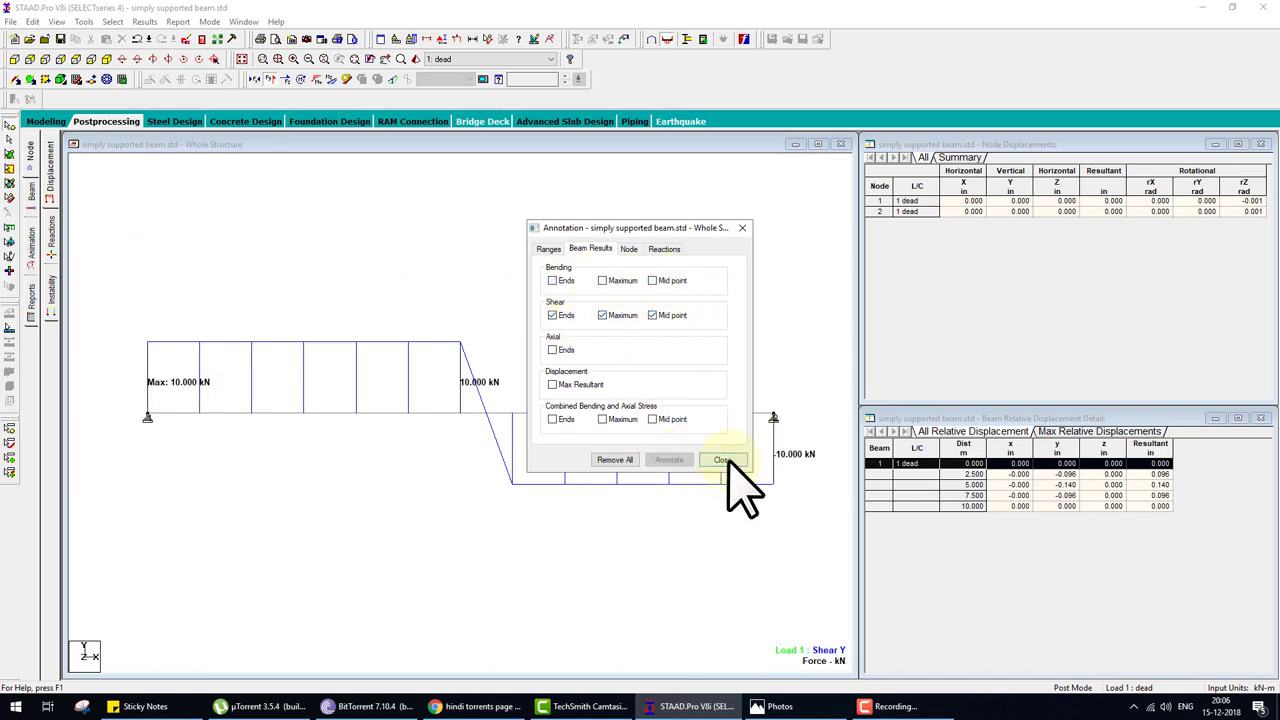
click(722, 459)
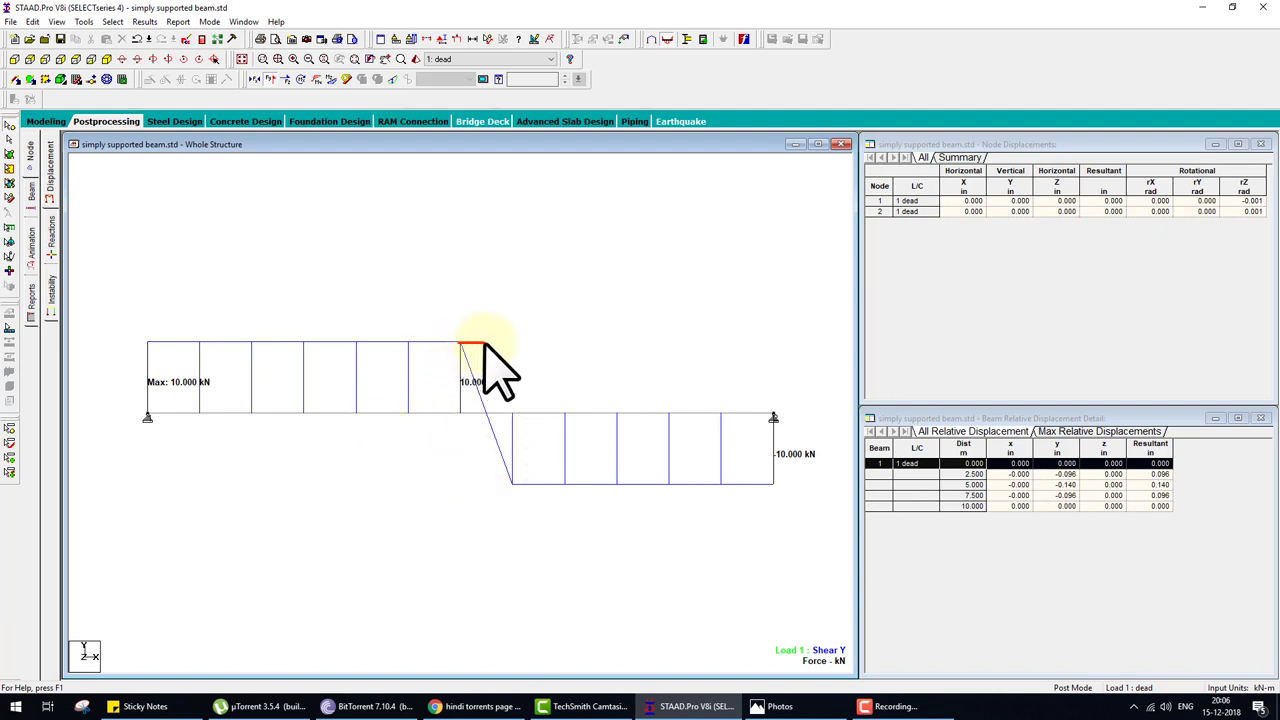
mouse_move(482, 388)
mouse_down()
mouse_move(482, 485)
mouse_move(521, 485)
mouse_up()
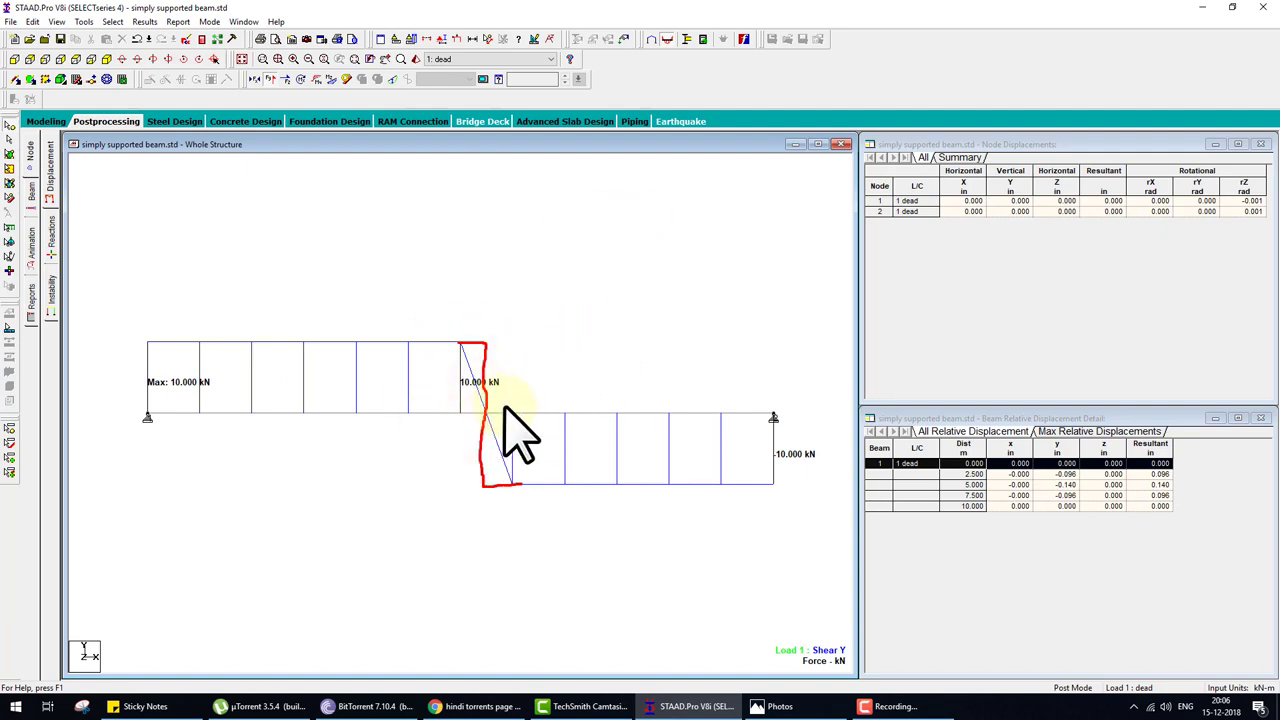
mouse_move(450, 345)
mouse_down()
mouse_move(481, 339)
mouse_move(487, 478)
mouse_up()
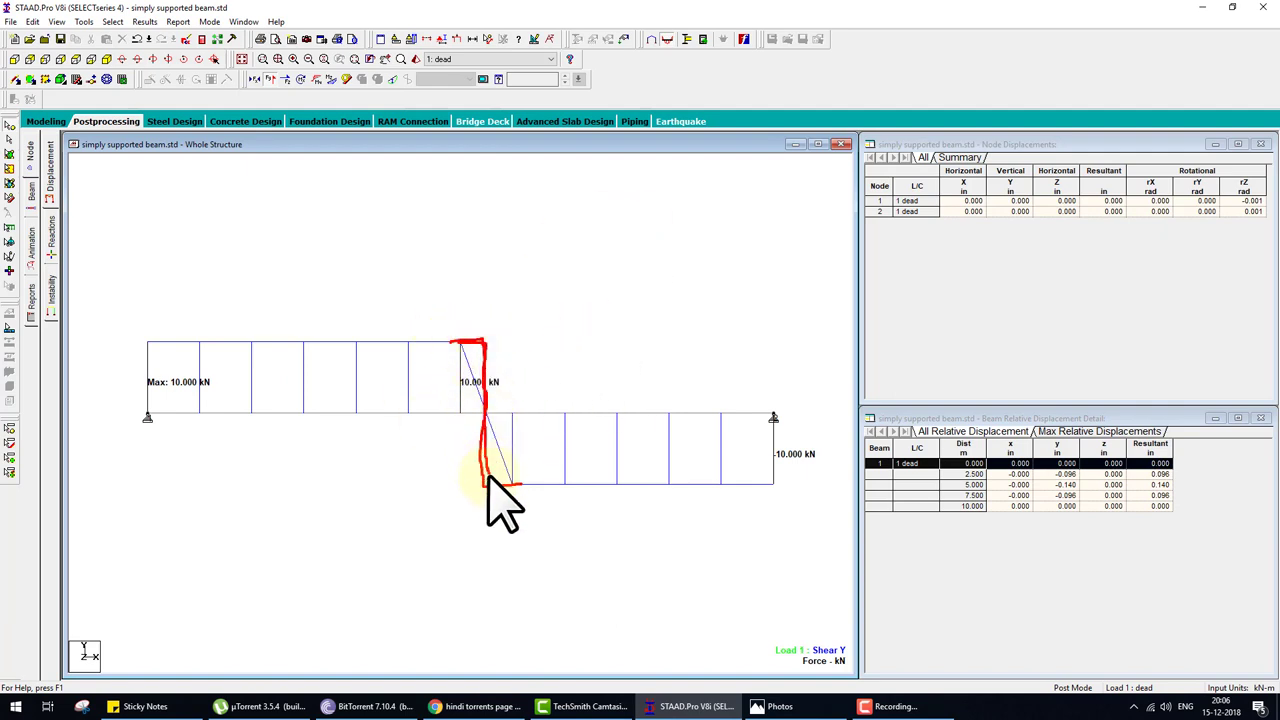
key(Escape)
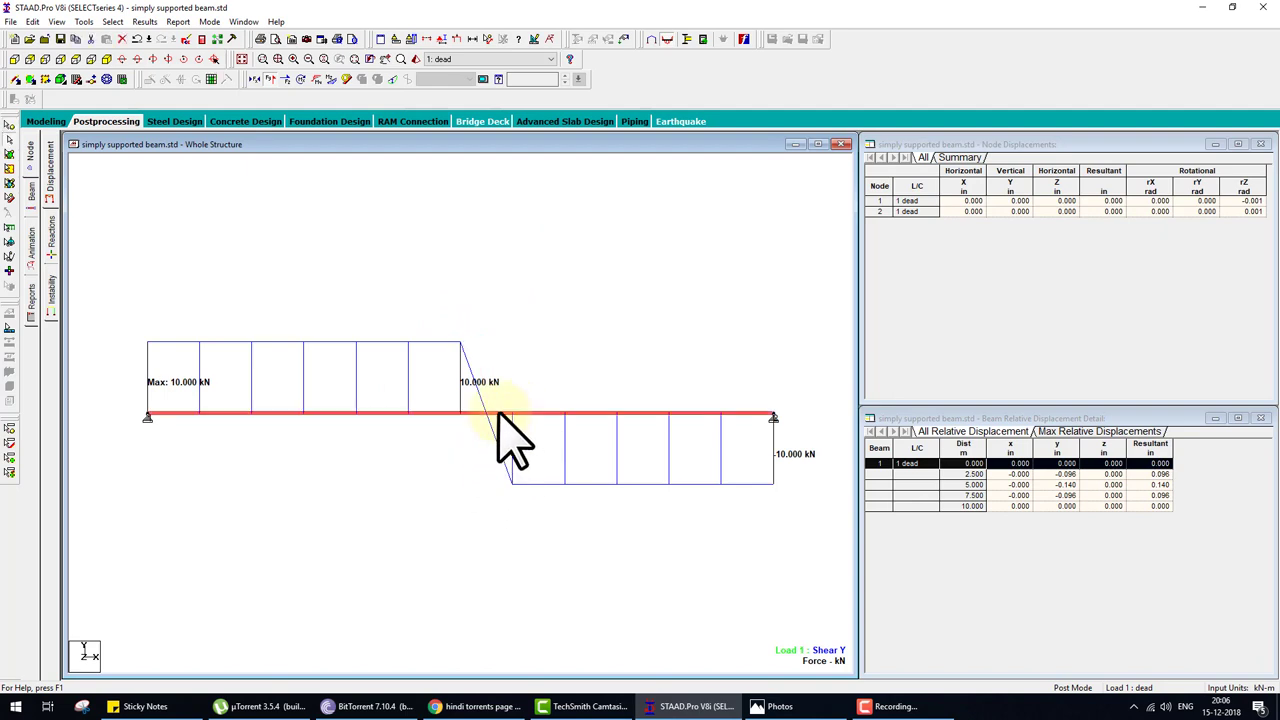
Examine the beam's Bending - Z and Shear - Y diagrams in its Shear Bending details for load case dead.
double_click(497, 414)
click(614, 220)
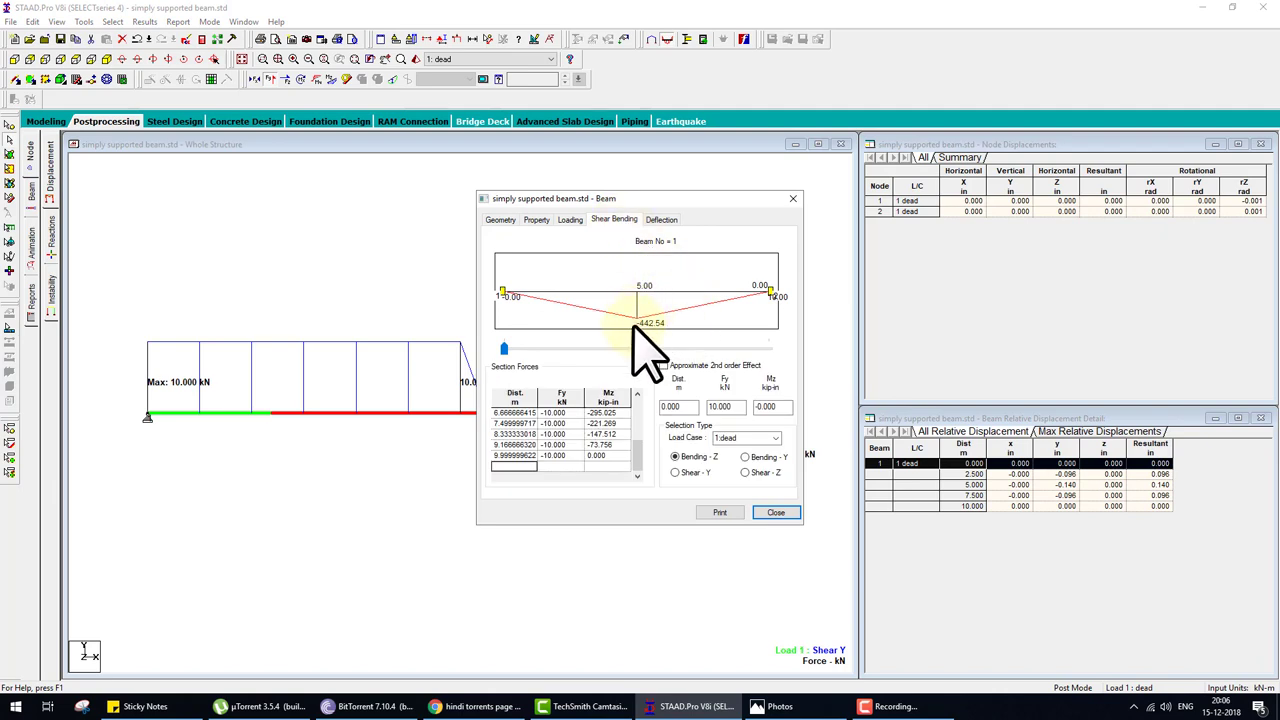
click(676, 472)
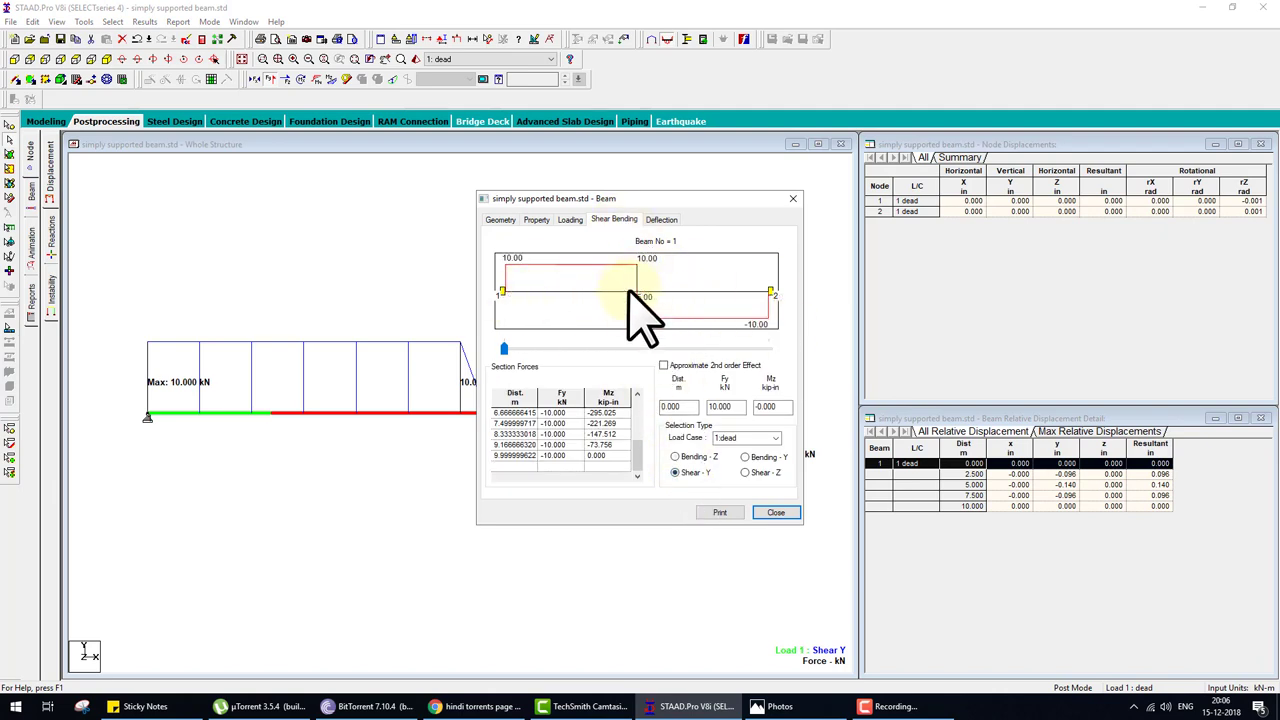
click(772, 514)
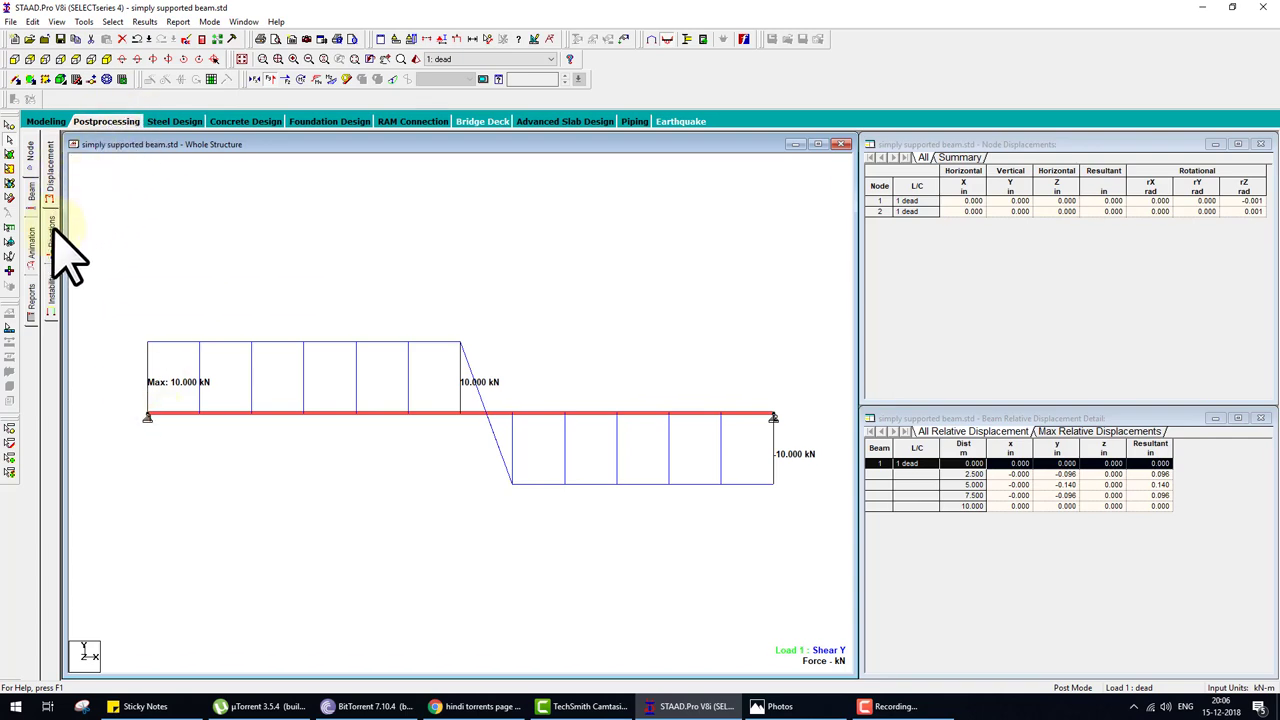
Display the support reactions at both ends of the beam.
click(50, 228)
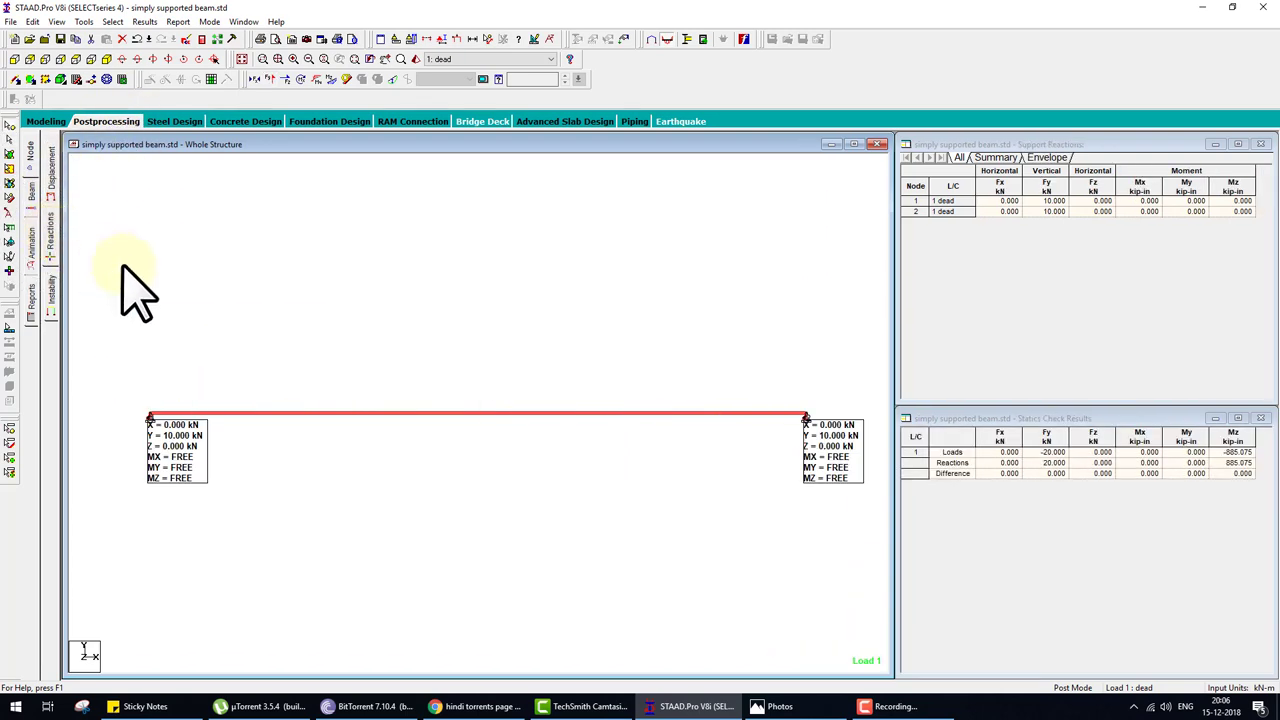